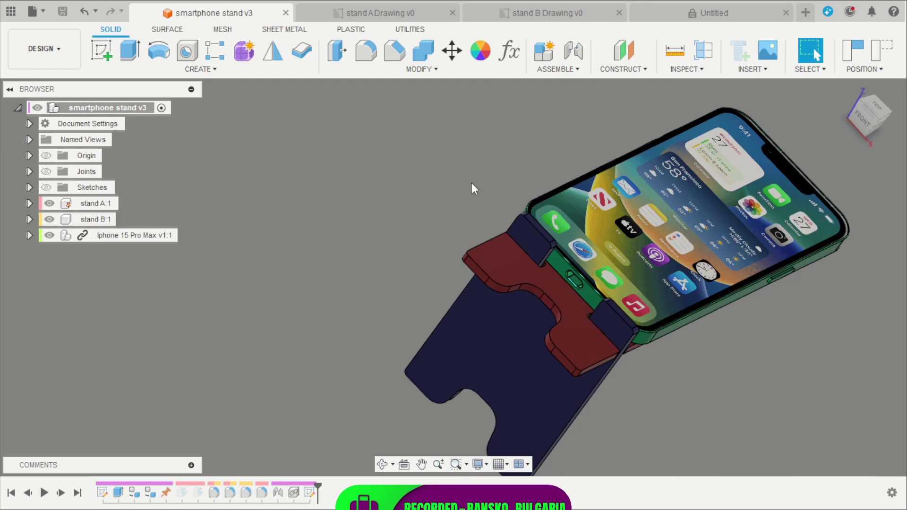
Examine the smartphone stand assembly from the front and back and review the stand A and stand B drawings.
shift+middle_drag(472, 184, 504, 257)
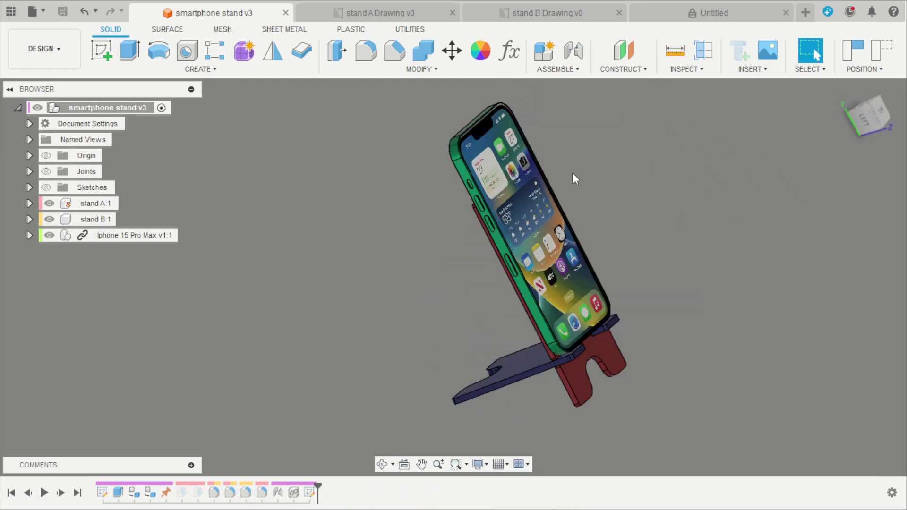
shift+middle_drag(628, 264, 541, 172)
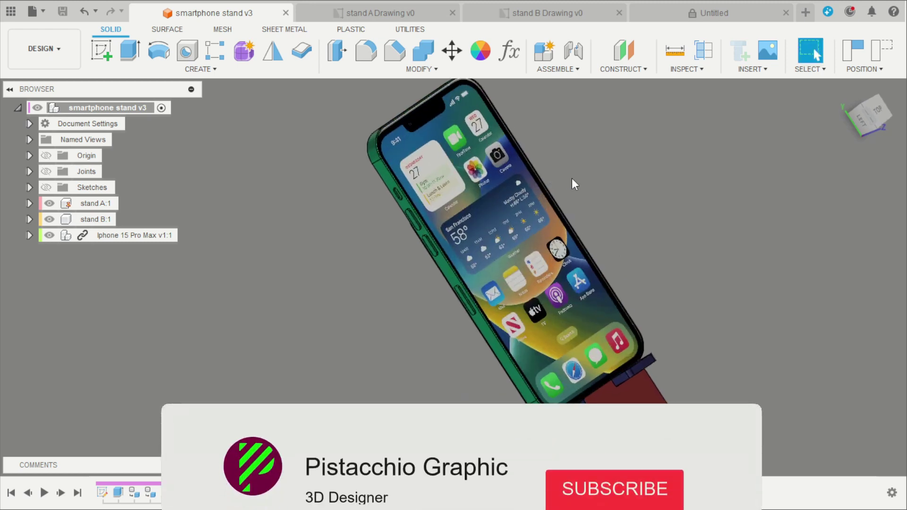
scroll(613, 190, down, 1)
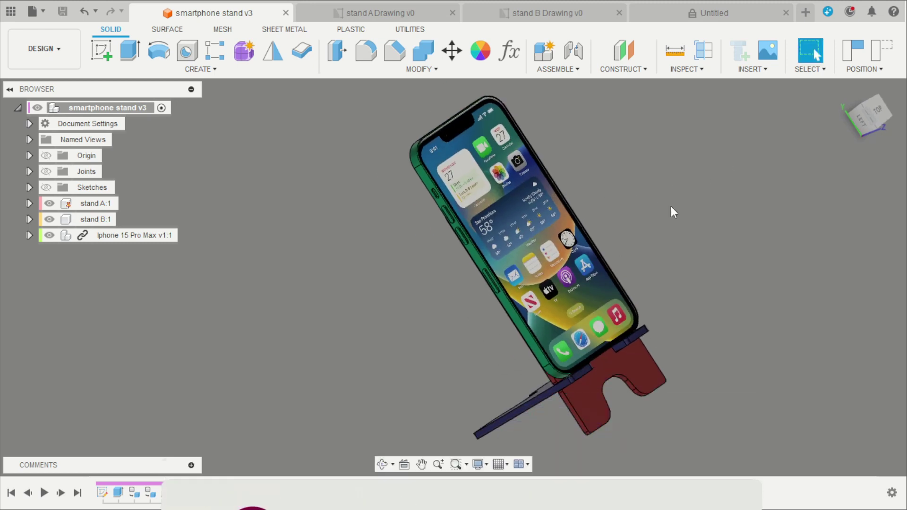
mouse_move(671, 211)
shift+middle_down()
mouse_move(639, 224)
mouse_move(728, 202)
mouse_move(770, 208)
shift+middle_up()
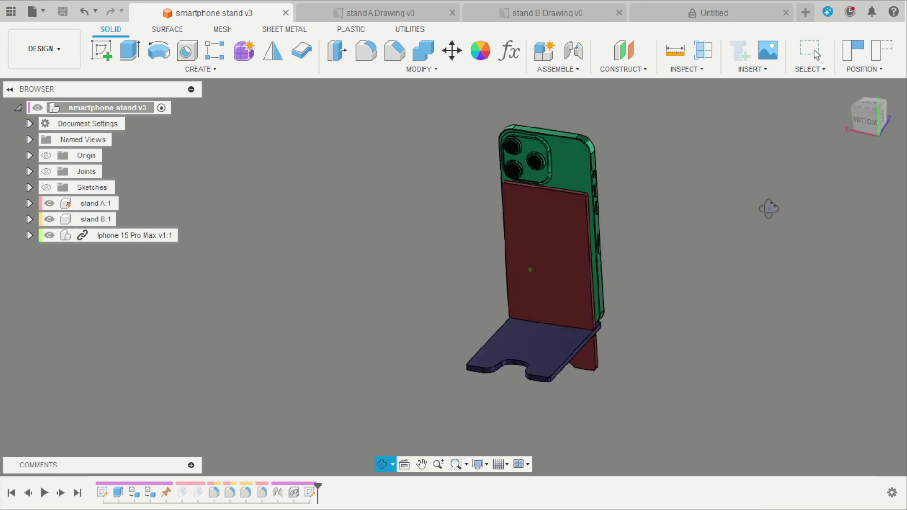
scroll(684, 284, up, 2)
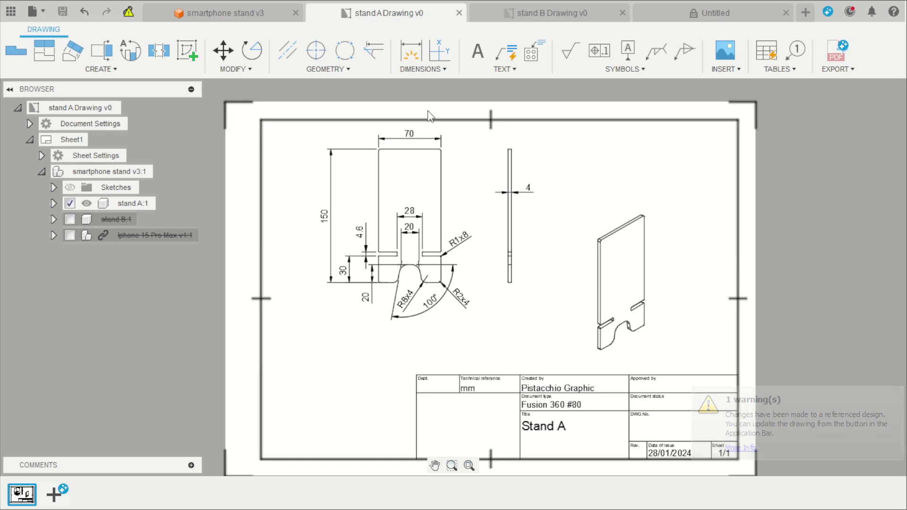
click(532, 17)
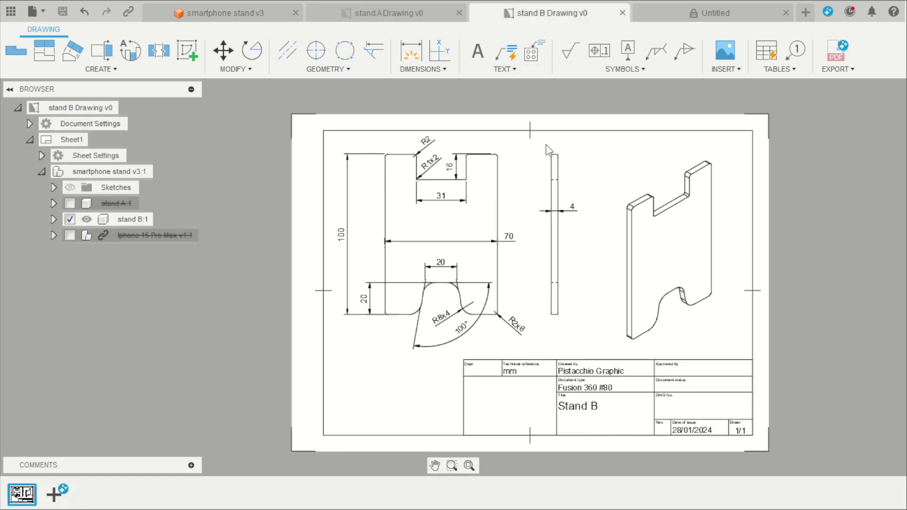
scroll(524, 228, up, 1)
scroll(529, 235, down, 1)
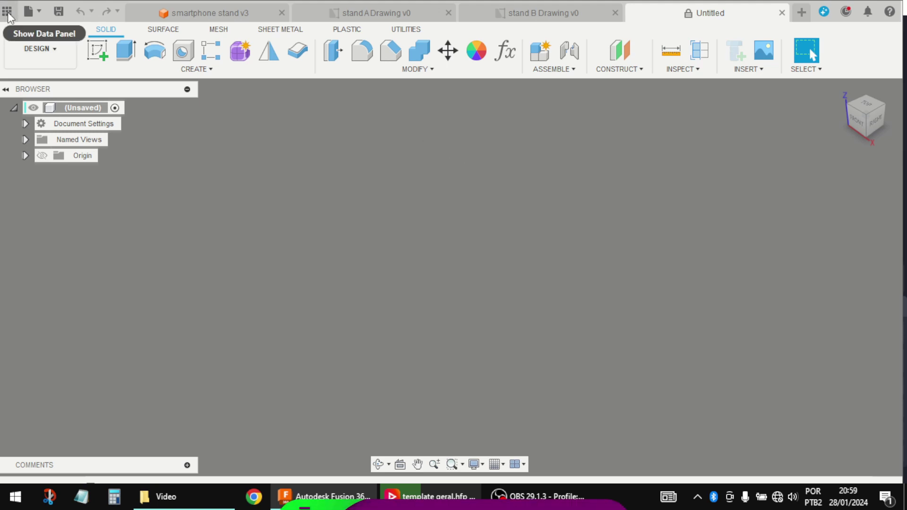
click(8, 14)
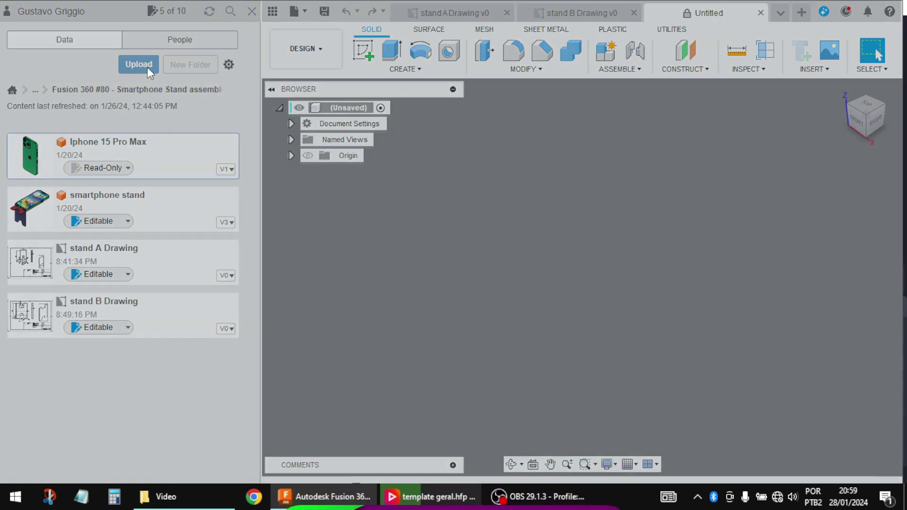
click(141, 67)
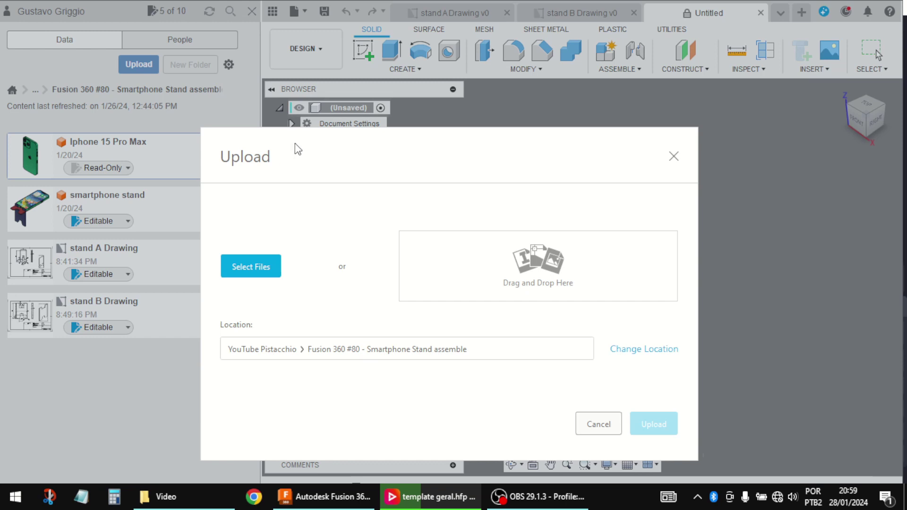
drag(298, 149, 407, 76)
click(373, 195)
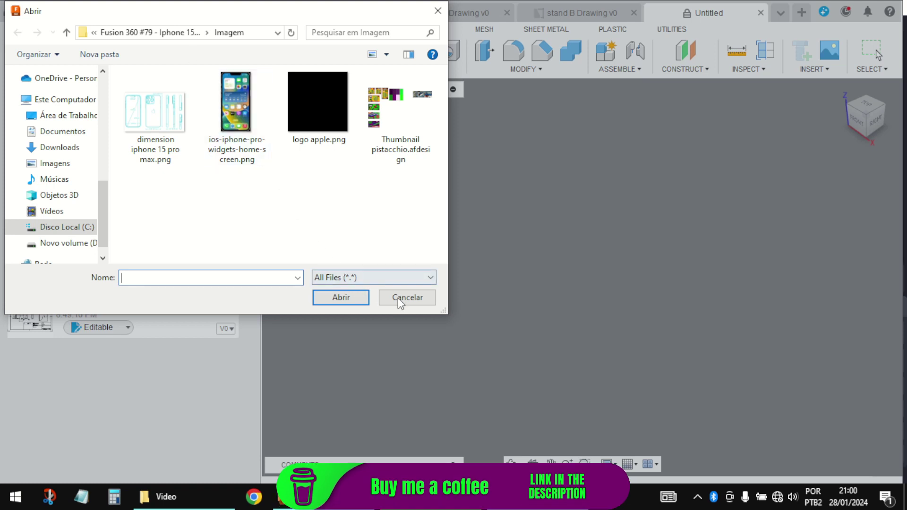
click(418, 298)
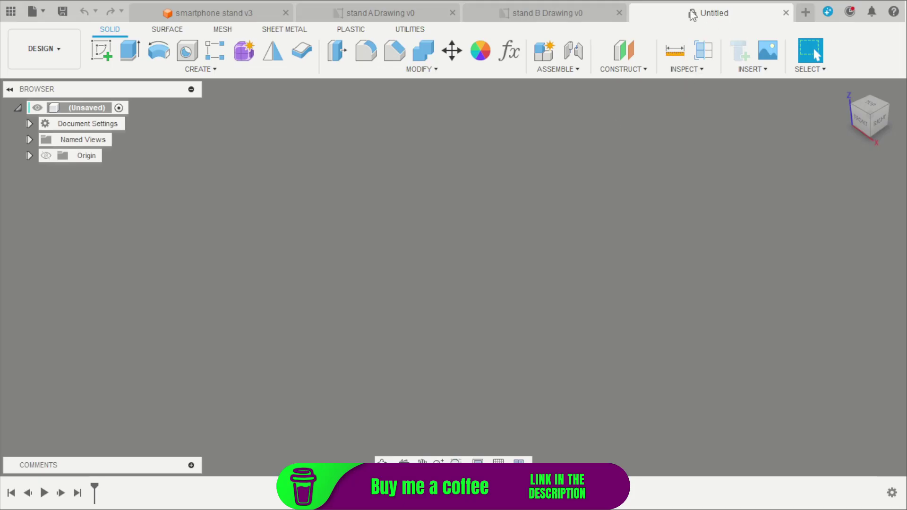
Start a sketch on the front XZ plane of the empty design and draw a horizontal line just below the origin.
click(97, 51)
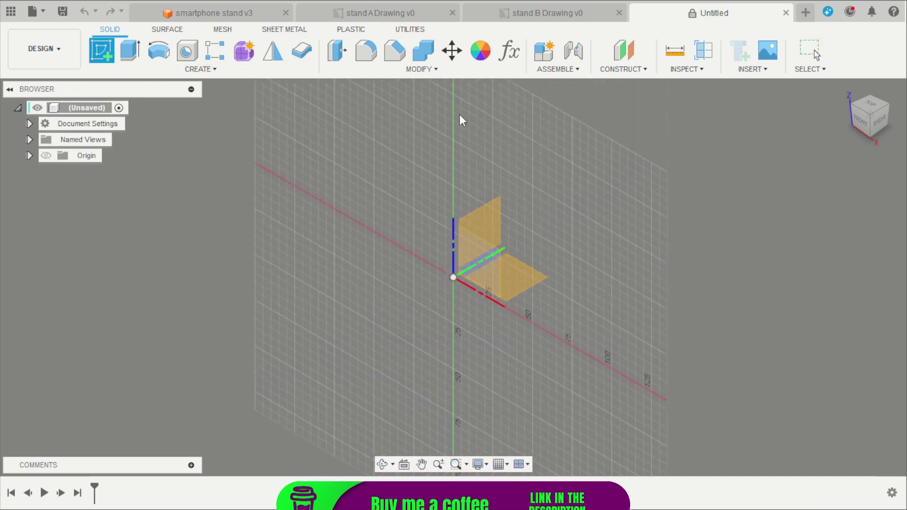
click(472, 260)
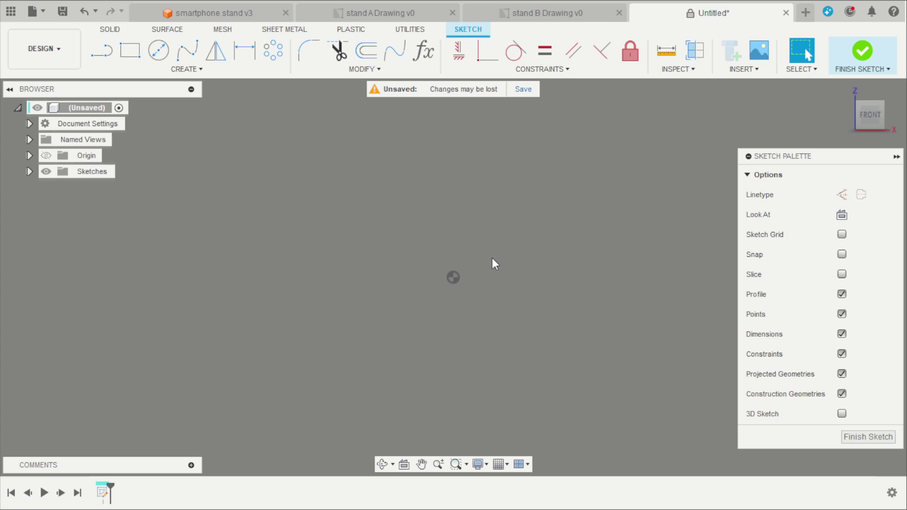
click(101, 51)
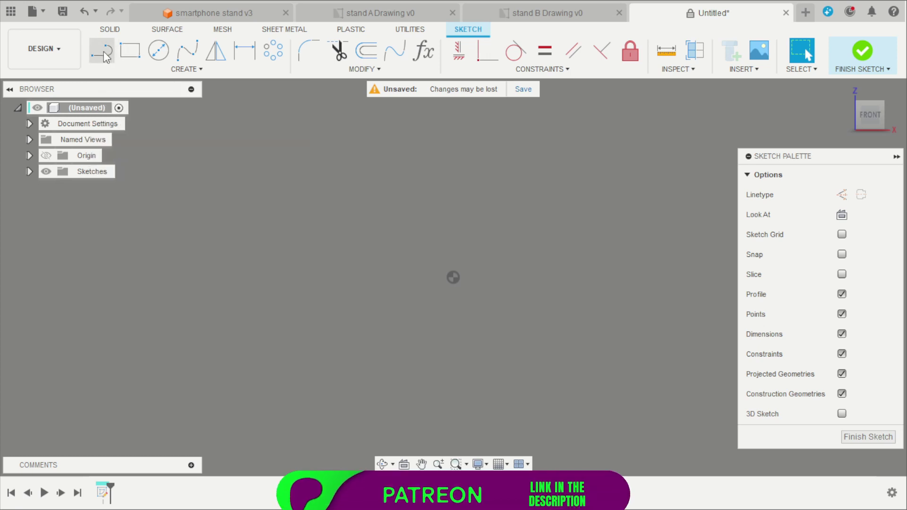
click(349, 253)
click(554, 251)
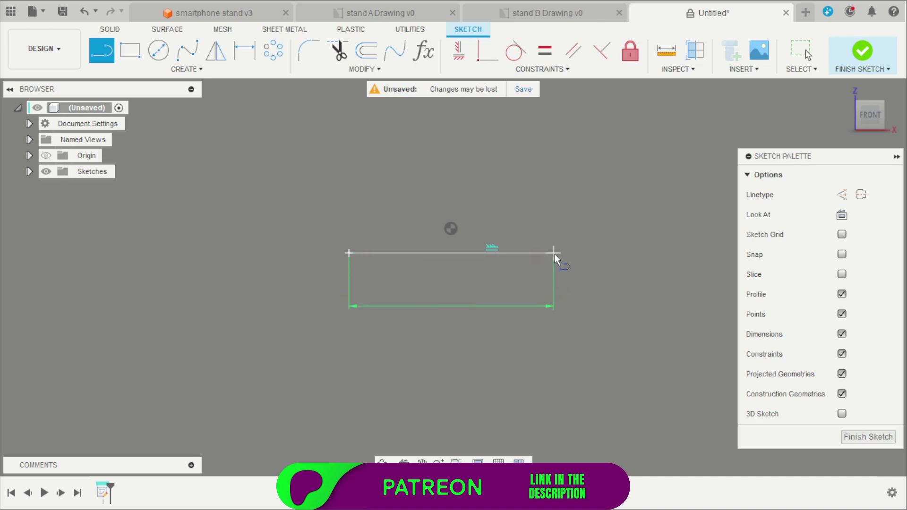
Continue the line into a closed plate outline with a right edge about 92 mm long and a tapered four-sided notch in the lower edge.
scroll(557, 264, down, 2)
scroll(562, 350, up, 1)
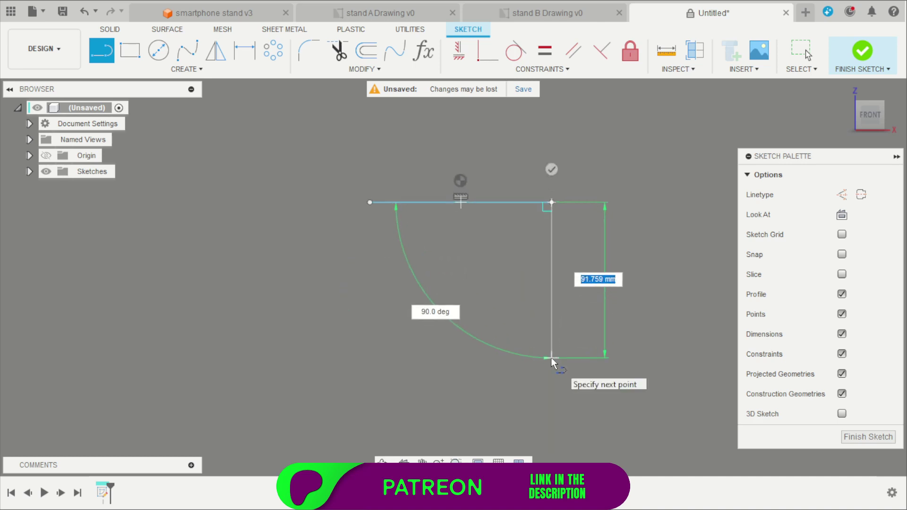
click(551, 358)
scroll(538, 369, down, 2)
scroll(509, 370, up, 2)
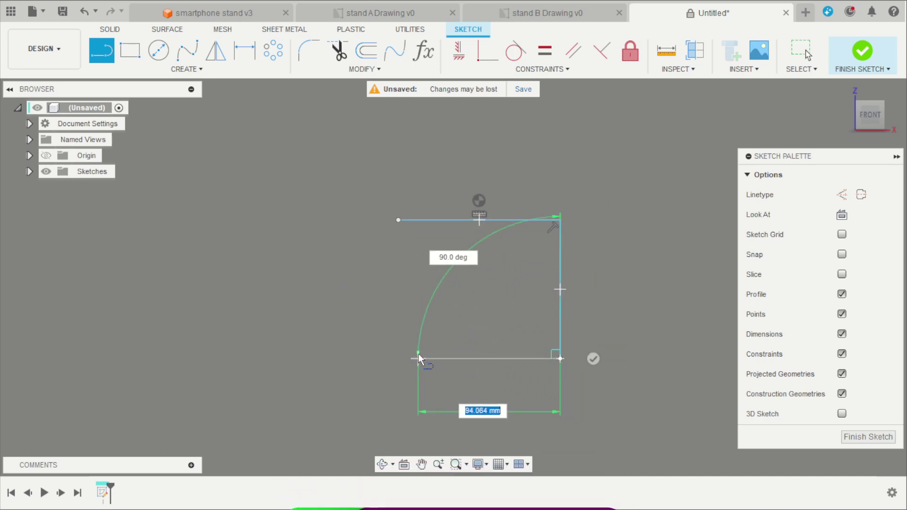
click(505, 359)
scroll(492, 321, up, 2)
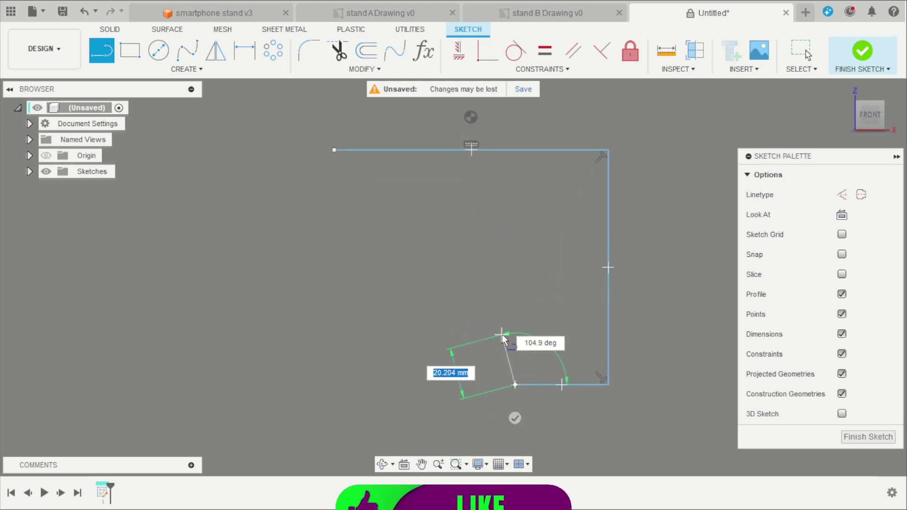
click(503, 335)
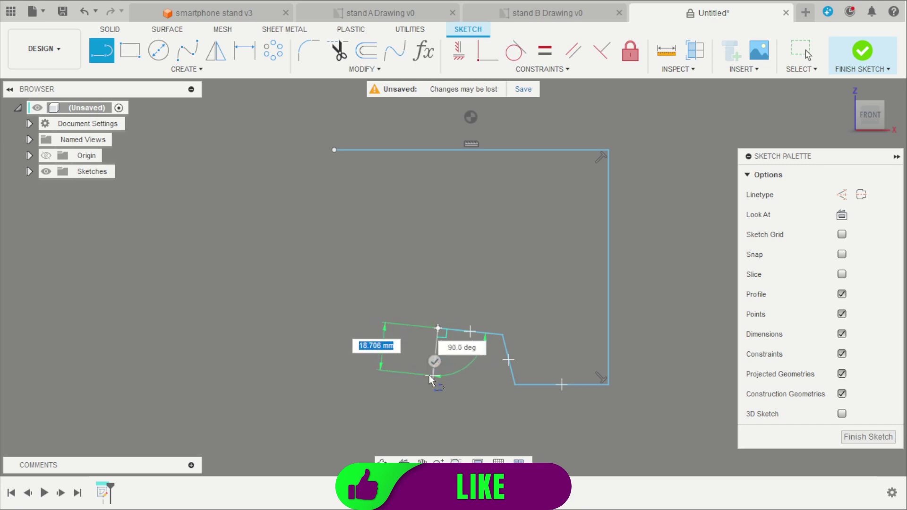
click(423, 384)
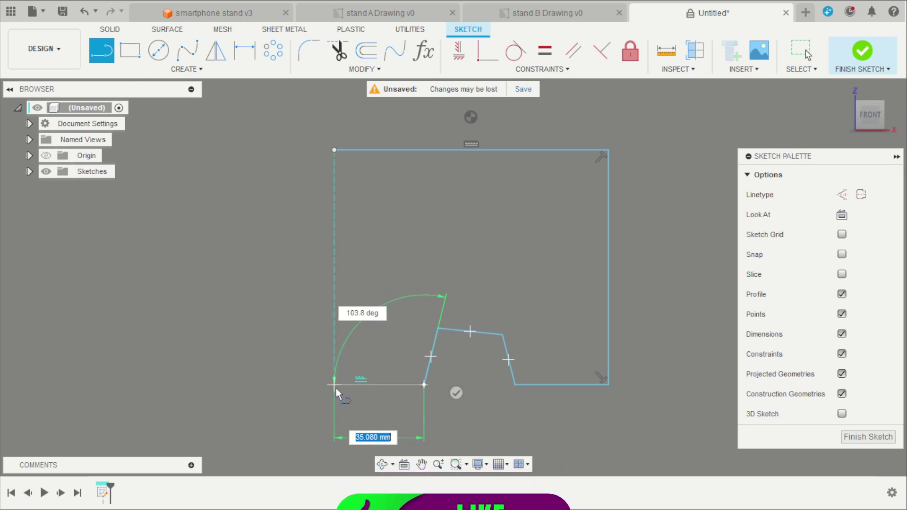
click(334, 385)
scroll(446, 208, down, 2)
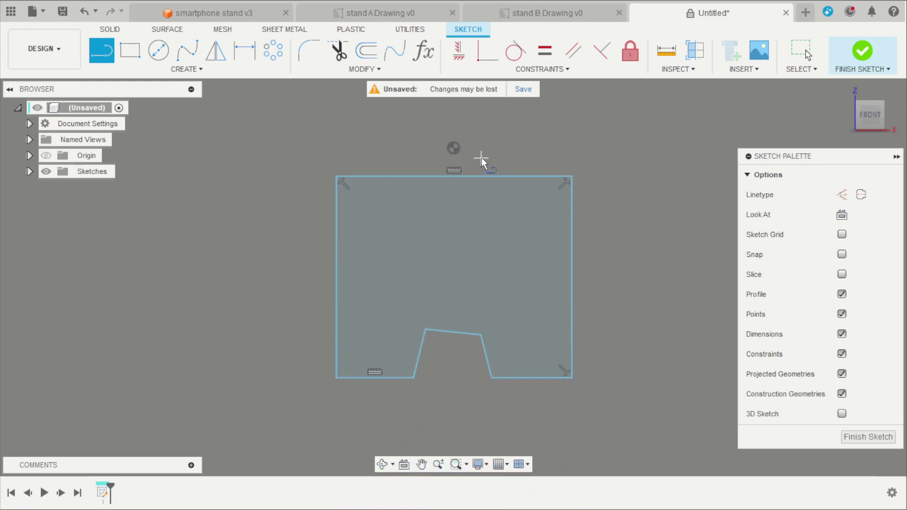
key(Escape)
Apply a MidPoint constraint between the outline's upper edge and the sketch origin.
click(554, 70)
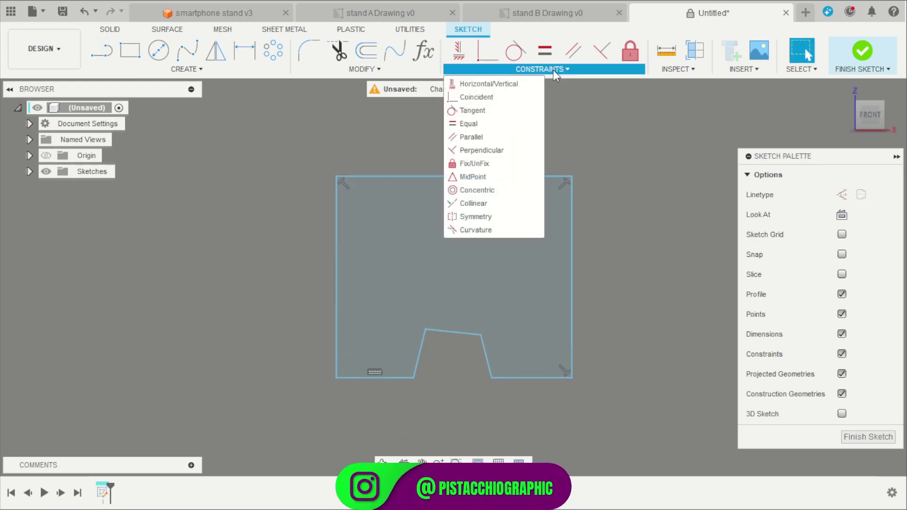
click(474, 177)
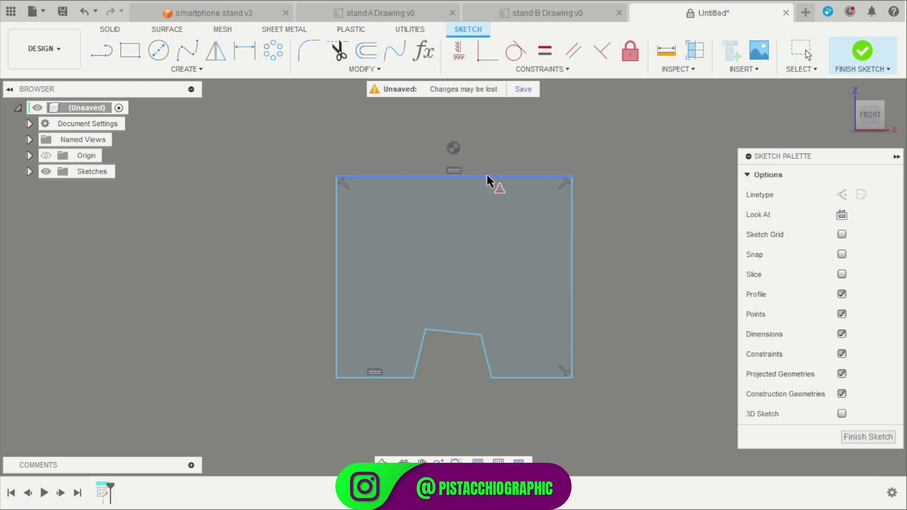
click(454, 150)
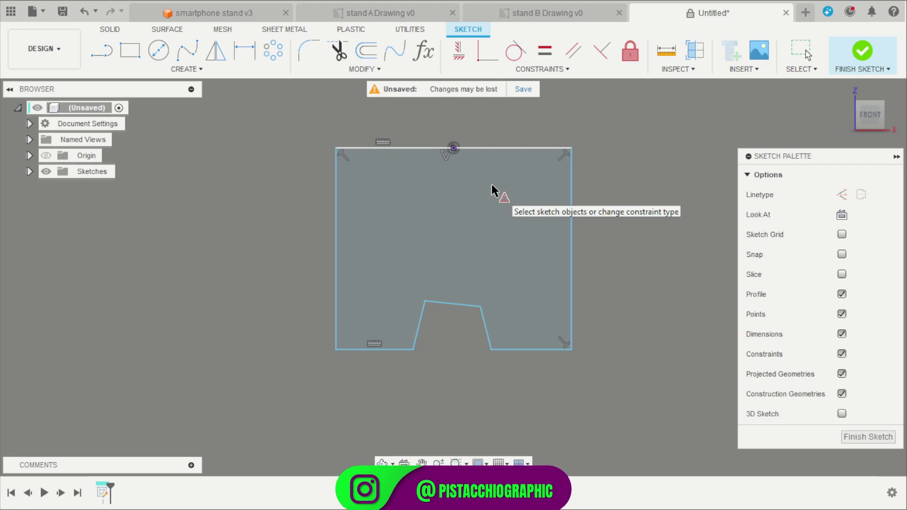
key(Escape)
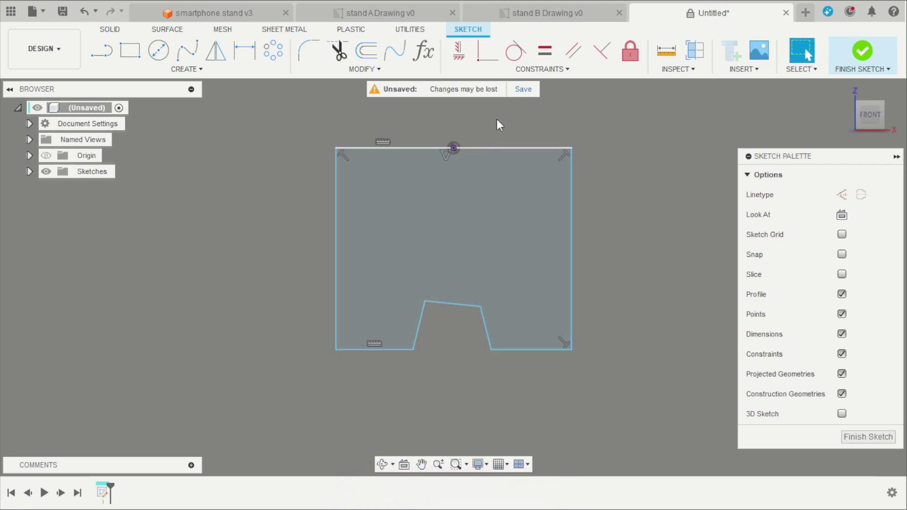
Dimension the outline's upper edge to a width of 70 mm.
key(d)
click(470, 145)
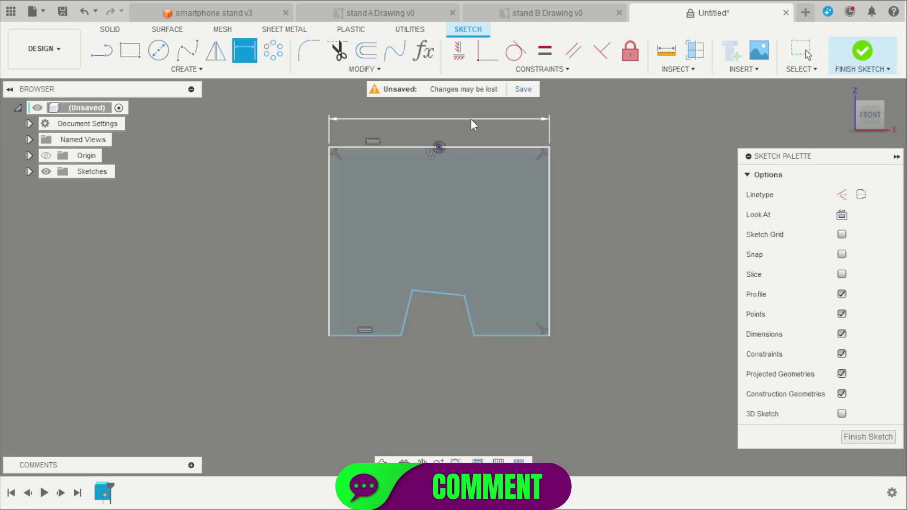
click(471, 120)
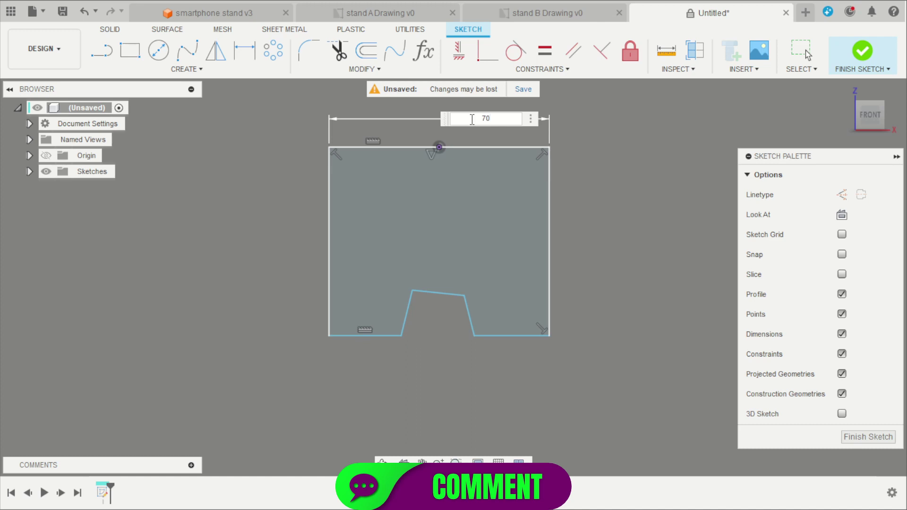
key(Return)
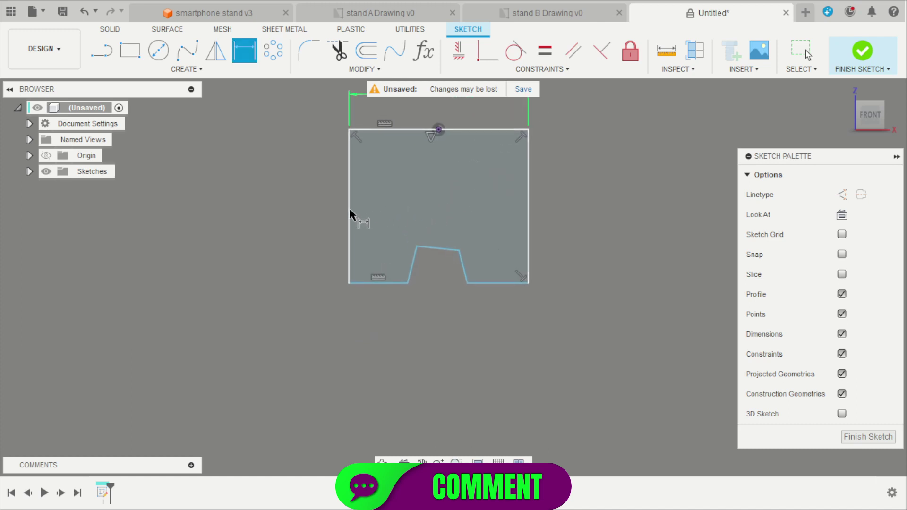
Dimension the distance between the upper edge and the lower right edge of the outline to 150 mm.
click(384, 129)
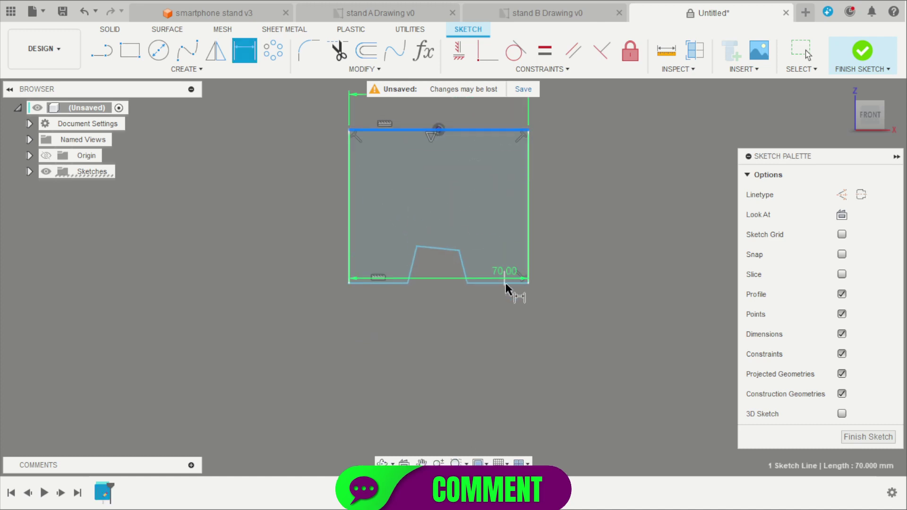
click(504, 282)
click(591, 234)
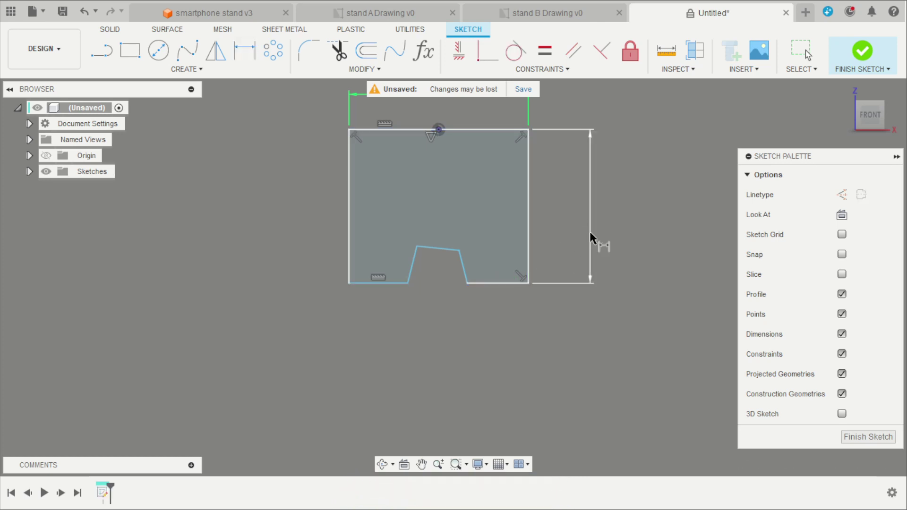
key(Return)
scroll(554, 297, down, 2)
scroll(549, 416, up, 1)
key(Escape)
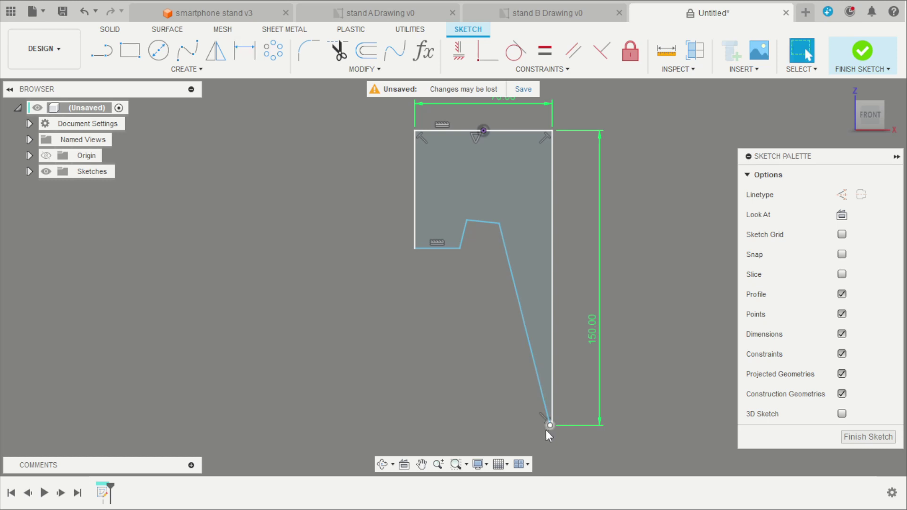
Reposition the notch's edges and the lower left edge so the notch sits near the plate's lower end with both feet roughly level.
drag(547, 431, 508, 421)
drag(424, 248, 427, 280)
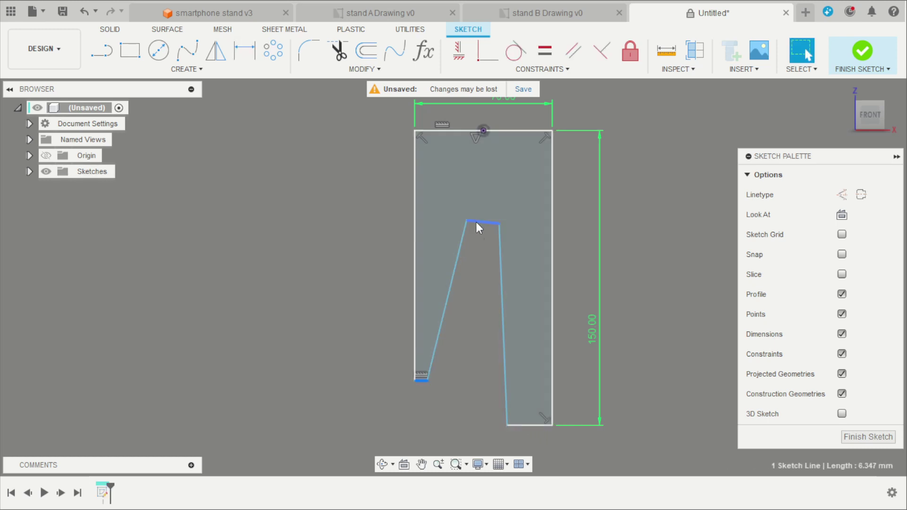
drag(477, 222, 476, 359)
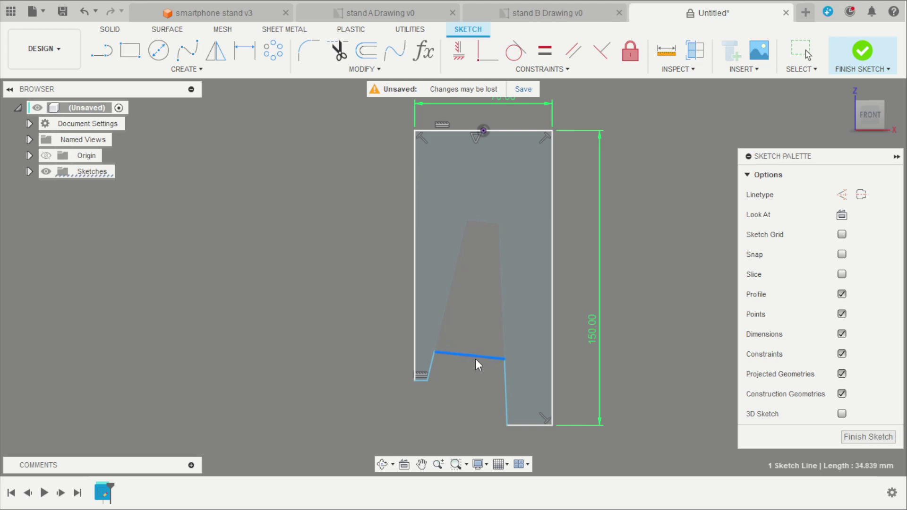
click(428, 390)
Apply a Collinear constraint between the lower edges of the two feet on either side of the notch.
scroll(484, 438, up, 2)
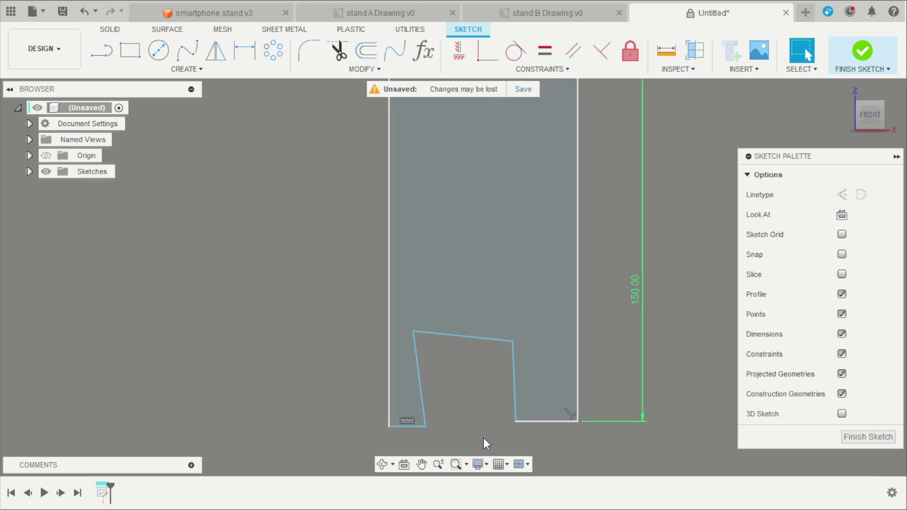
scroll(484, 438, up, 2)
click(549, 73)
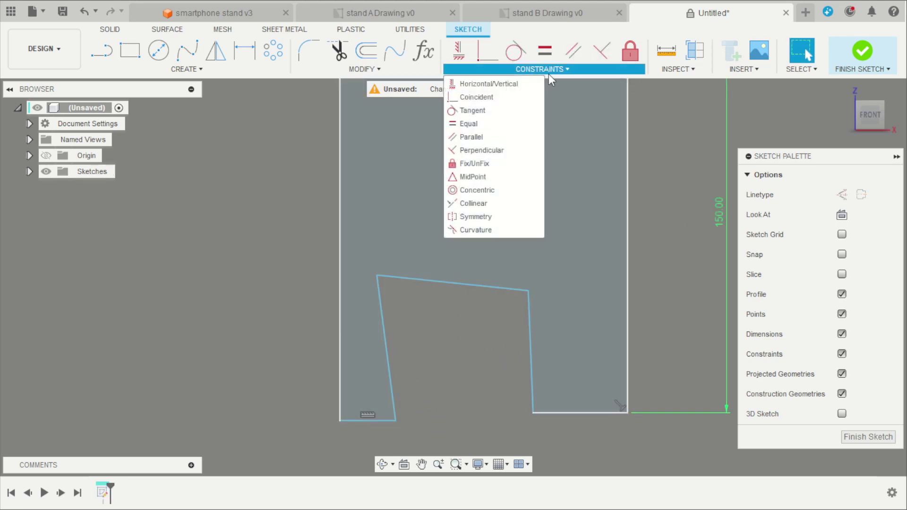
click(472, 204)
click(366, 421)
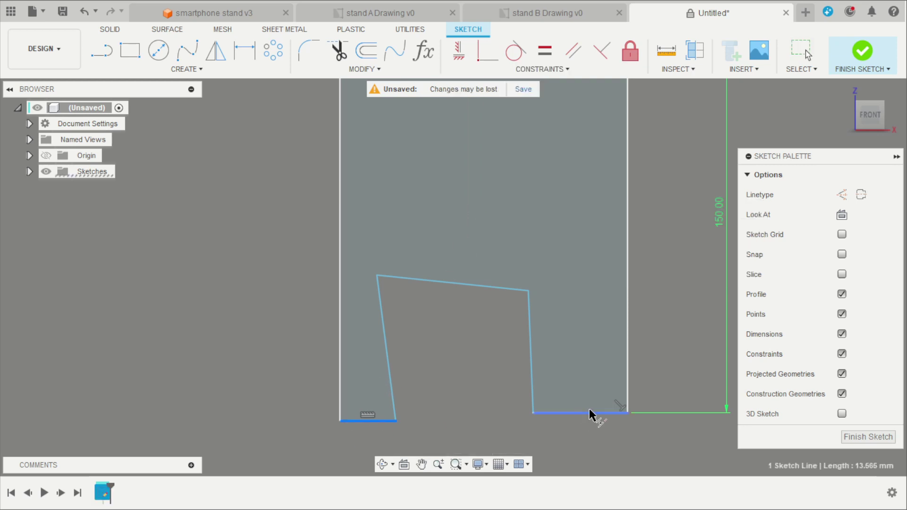
click(572, 414)
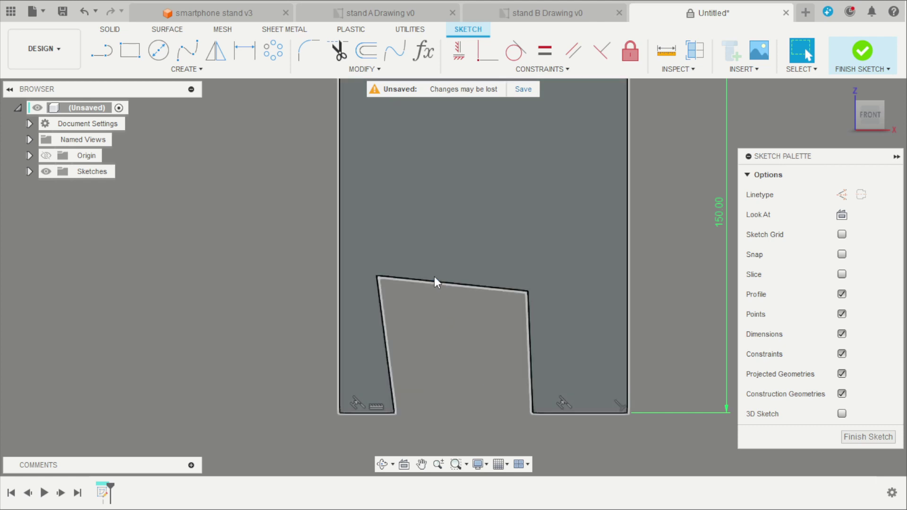
Move the notch's upper left corner inward and constrain the notch's upper edge to be horizontal.
drag(383, 279, 432, 307)
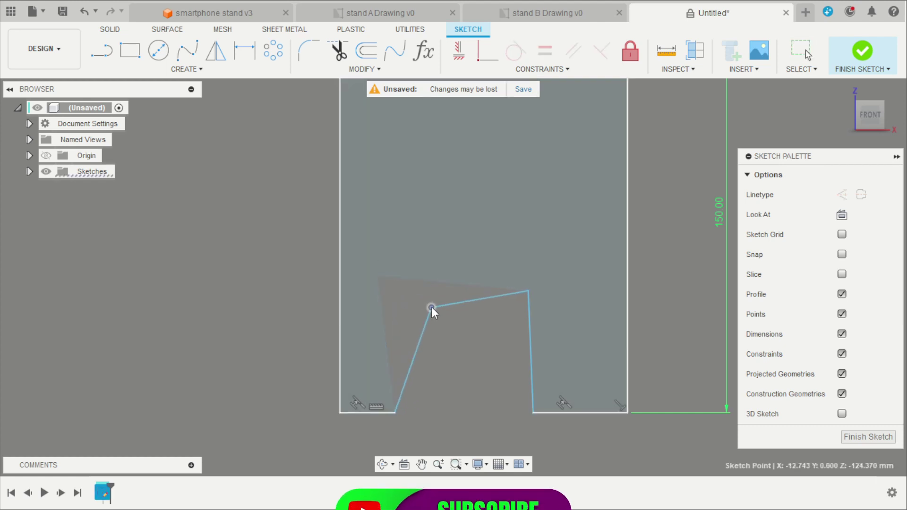
click(459, 49)
click(476, 299)
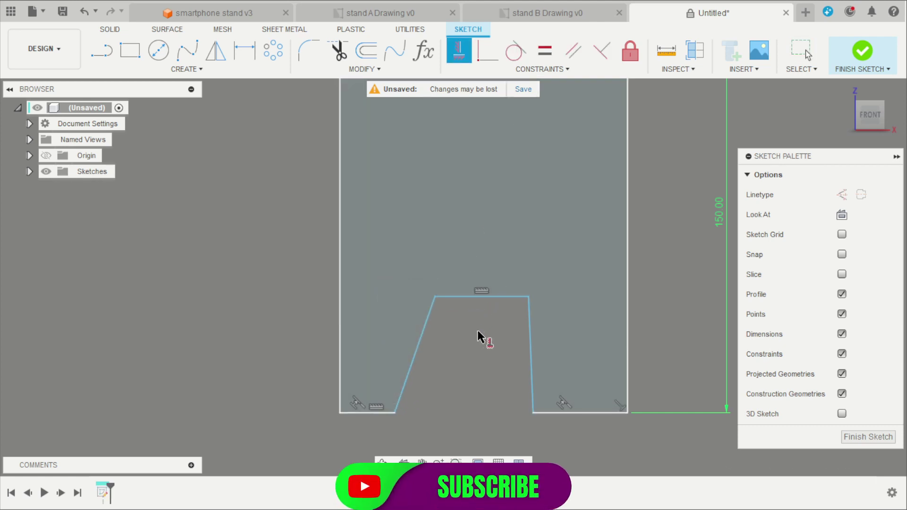
Apply a Horizontal/Vertical constraint aligning the midpoint of the notch's upper edge vertically with the sketch origin.
scroll(480, 338, down, 3)
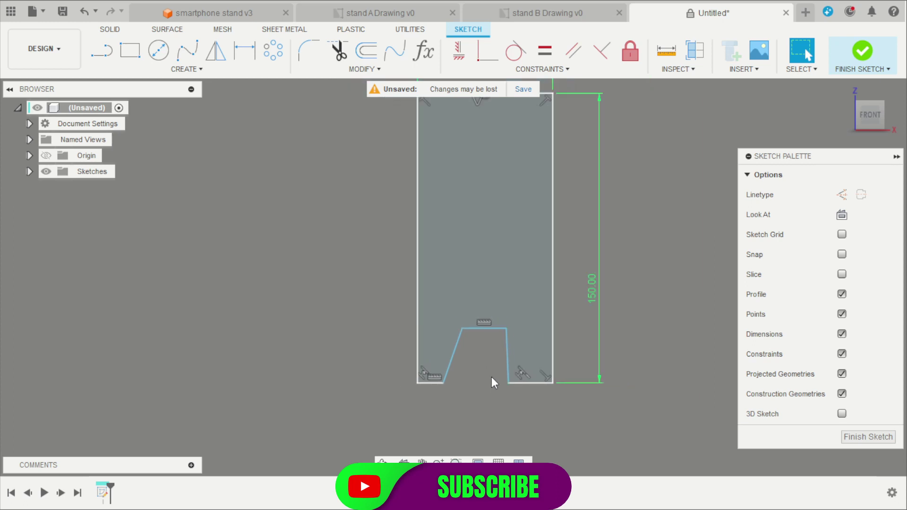
click(459, 49)
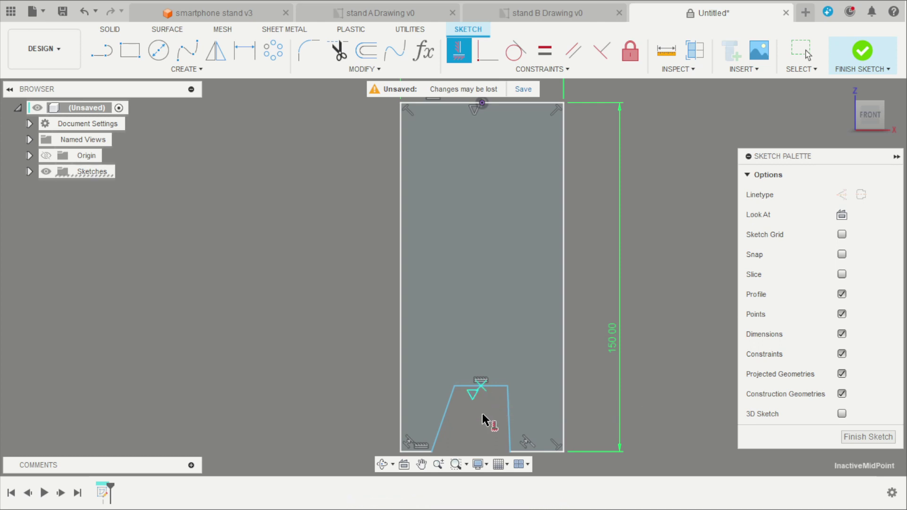
click(483, 103)
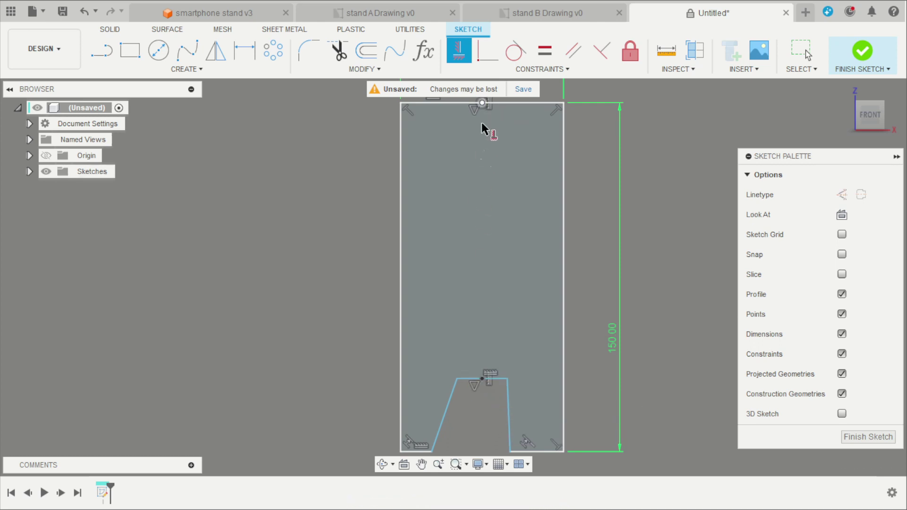
key(Escape)
scroll(489, 254, down, 2)
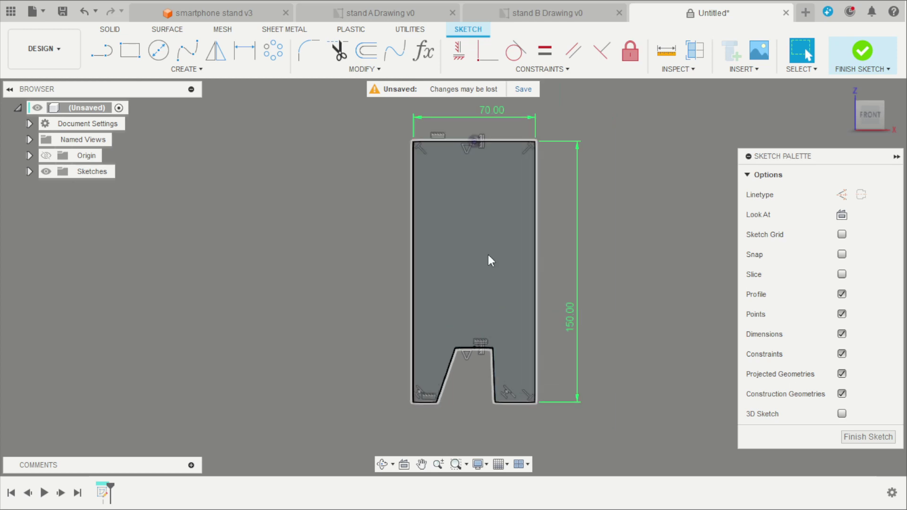
Consult the stand A drawing and dimension the notch's upper edge to a width of 20 mm.
scroll(490, 254, up, 1)
scroll(483, 259, down, 1)
click(373, 15)
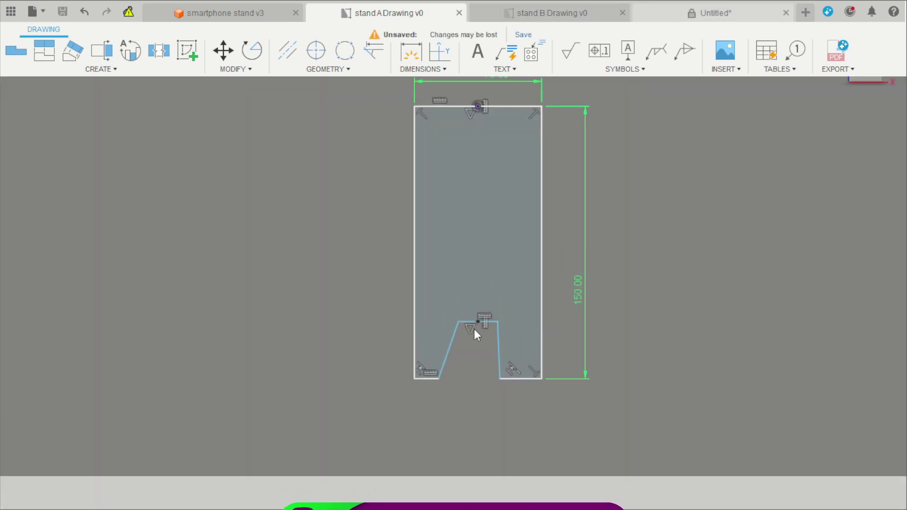
scroll(475, 380, up, 5)
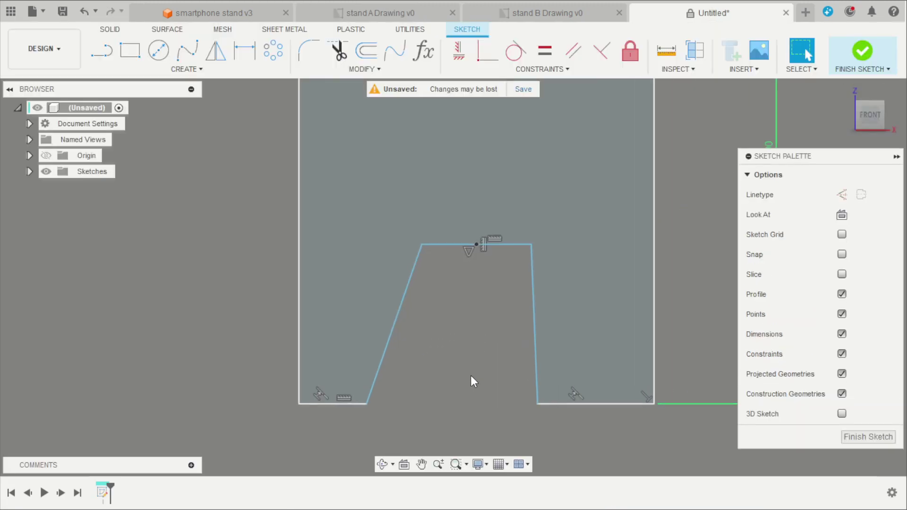
key(d)
click(504, 208)
click(501, 195)
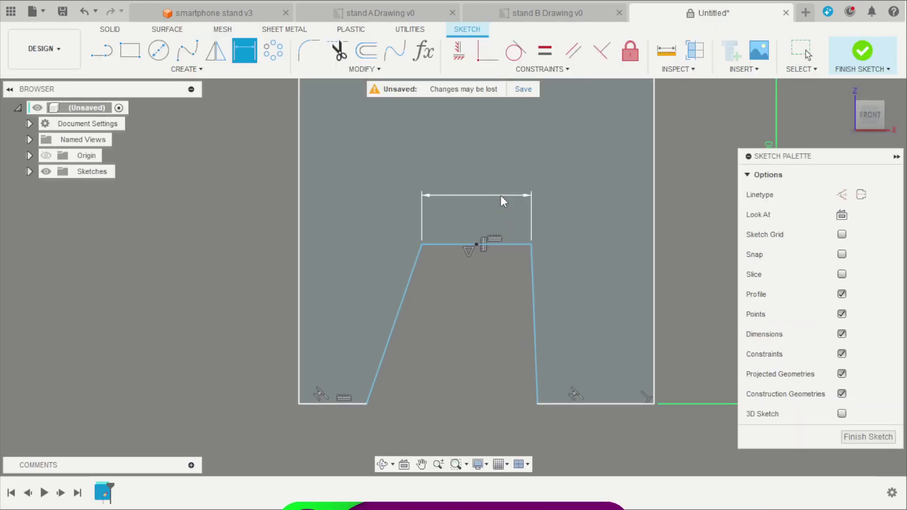
text(20)
key(Return)
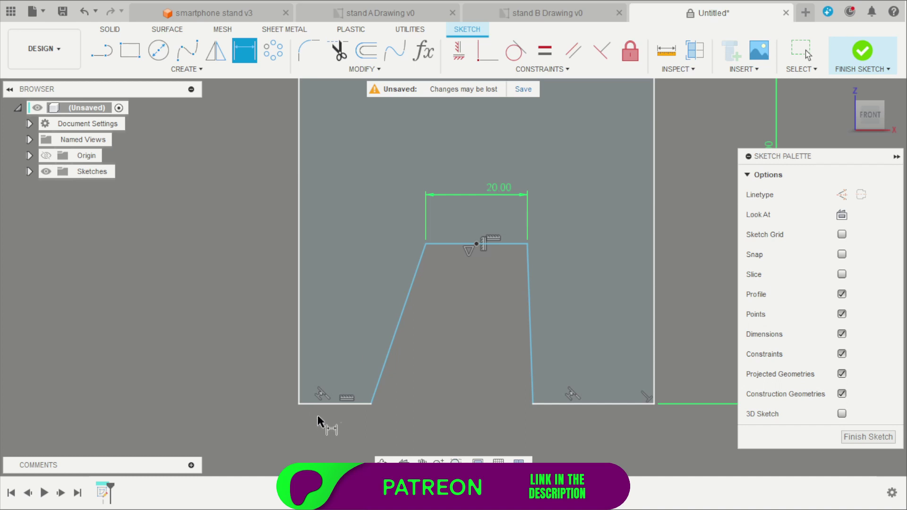
Dimension the distance between the notch's upper edge and the lower edge of the right foot to 20 mm.
click(502, 245)
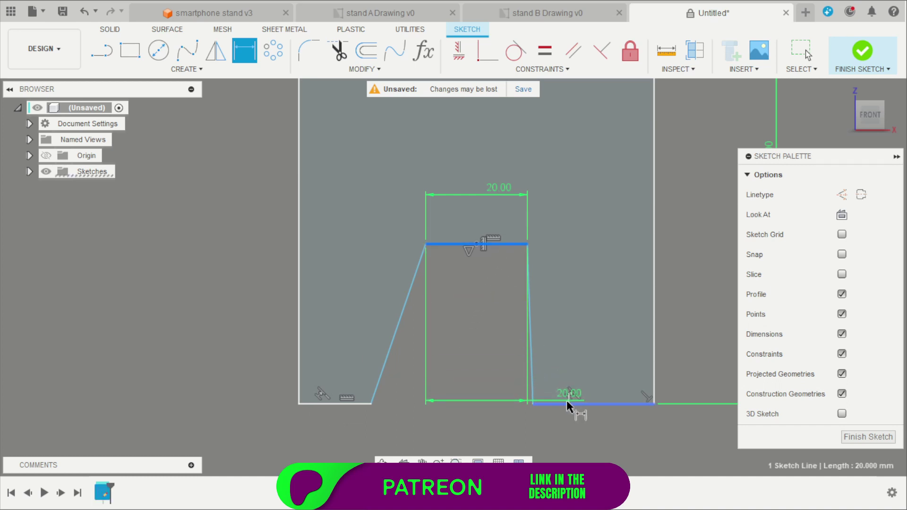
click(566, 400)
click(616, 334)
text(2)
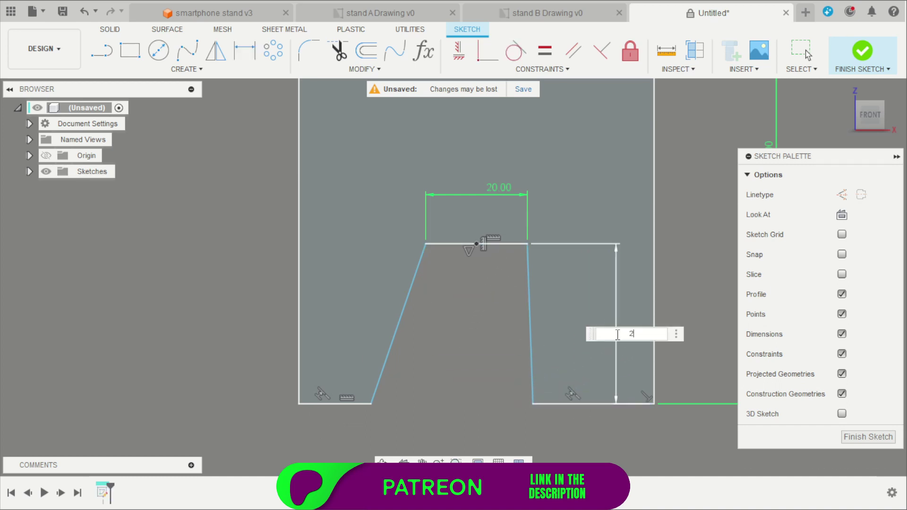
text(0)
key(Return)
Dimension the angle between the notch's left slanted edge and its upper edge to 100°.
scroll(496, 429, up, 1)
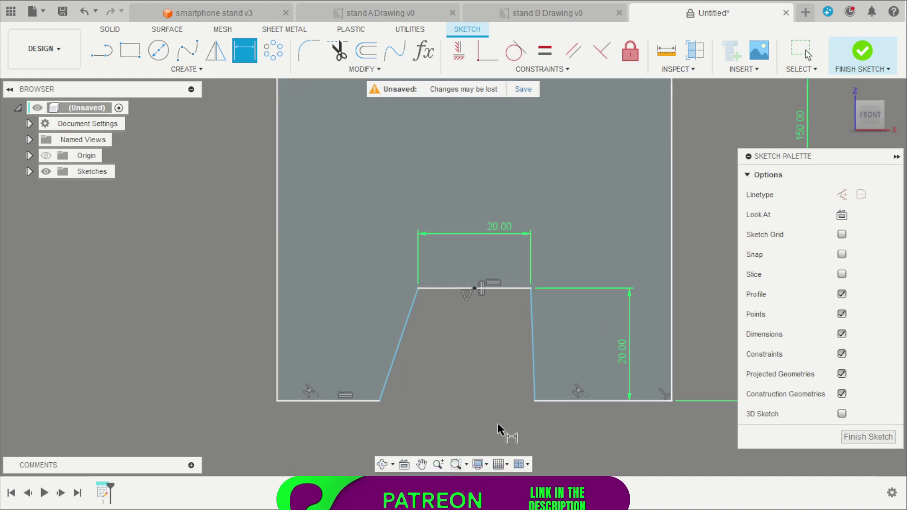
scroll(489, 399, up, 1)
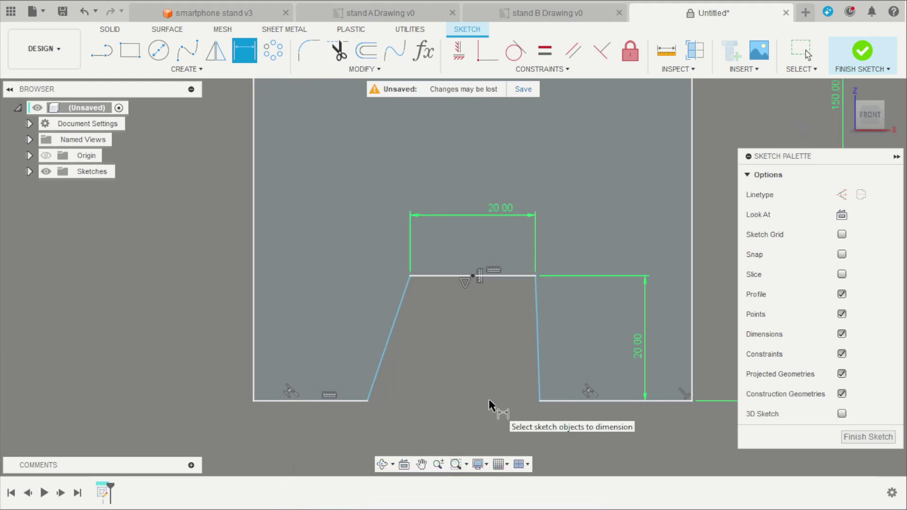
click(399, 311)
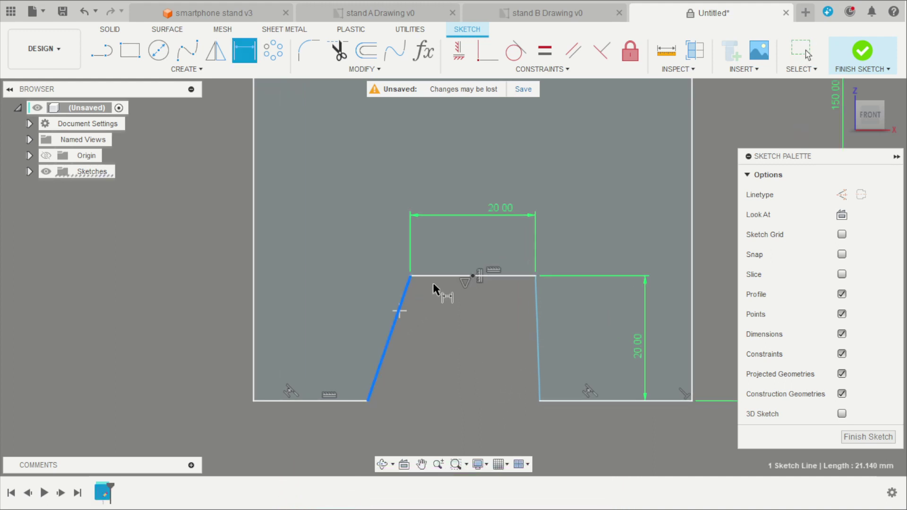
click(435, 277)
click(425, 327)
text(1)
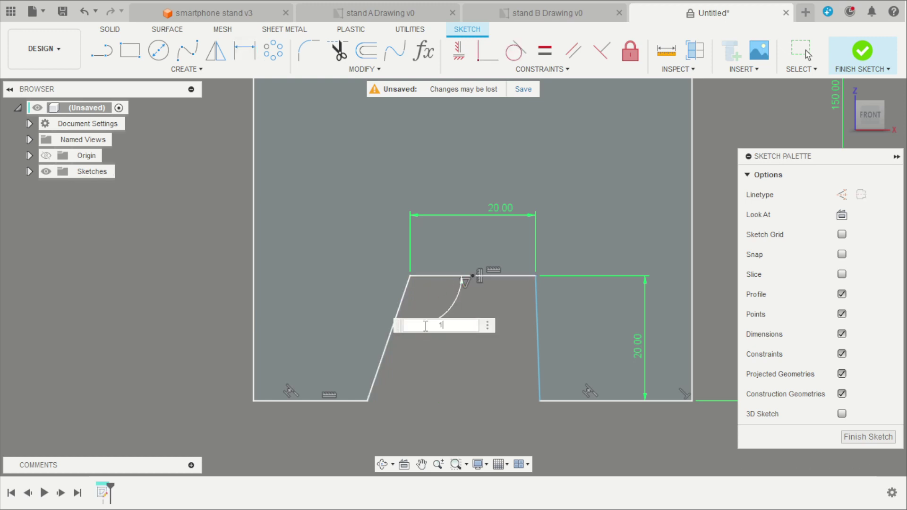
text(00)
key(Return)
Dimension the angle between the notch's upper edge and its right slanted edge to 100°.
click(496, 276)
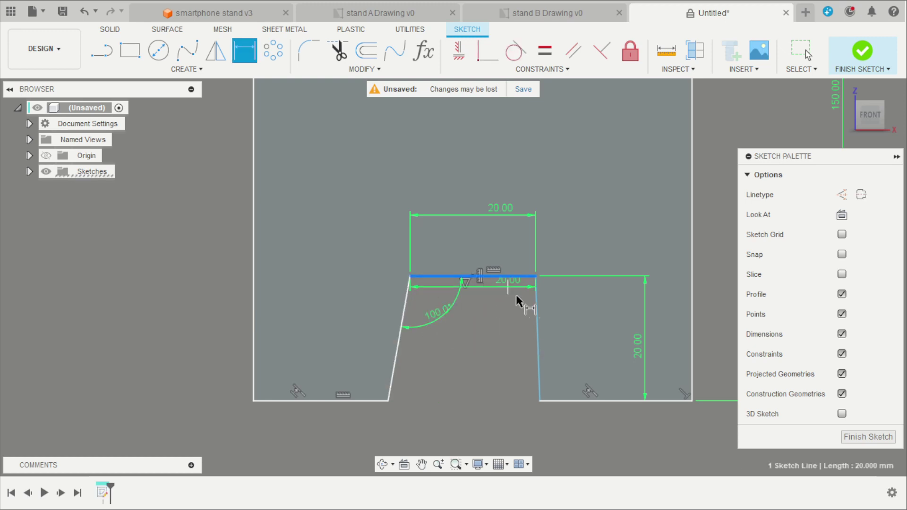
click(537, 316)
click(517, 326)
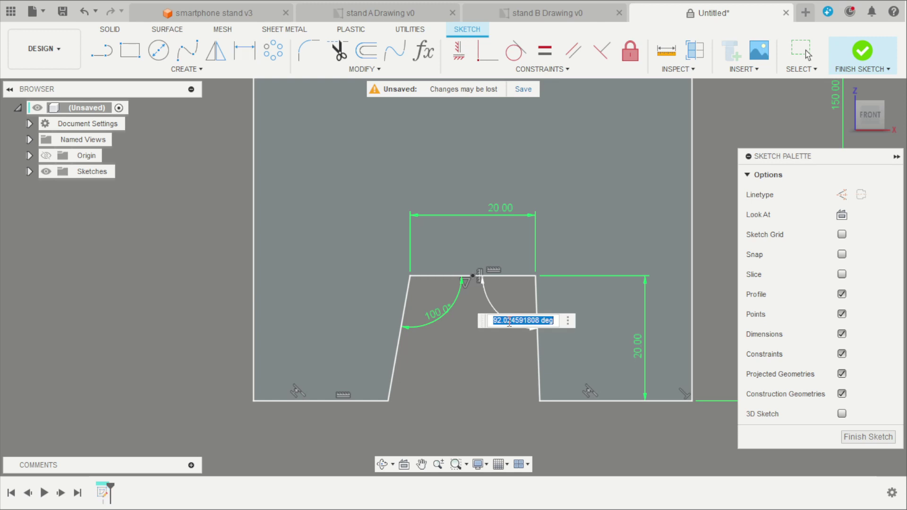
key(Return)
scroll(510, 324, down, 4)
middle_drag(509, 323, 503, 393)
key(Escape)
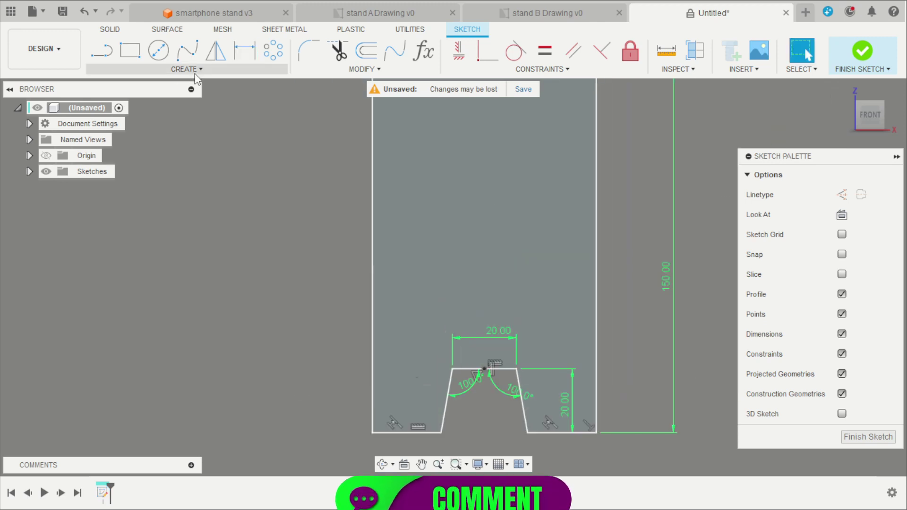
Draw two rectangles inward from the plate's sides above the notch, the left about 9 mm high and the right about 14 by 11 mm.
click(131, 52)
click(373, 243)
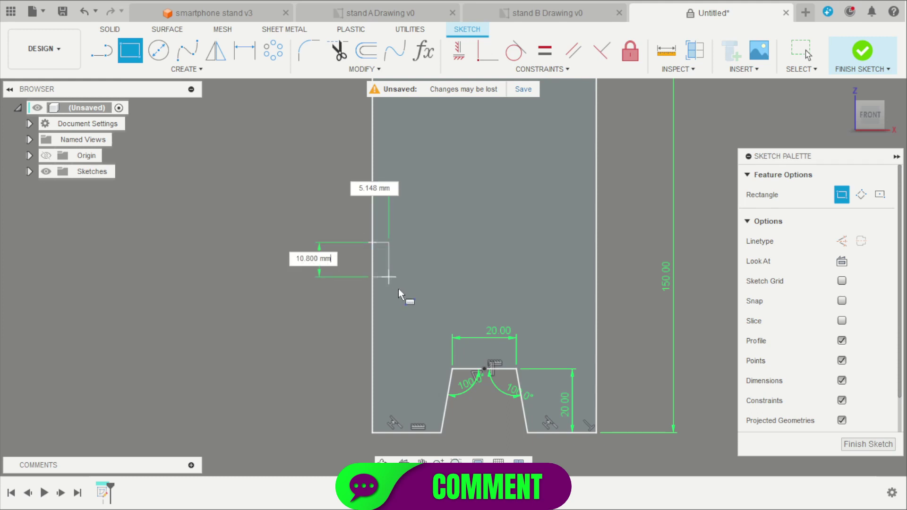
click(427, 272)
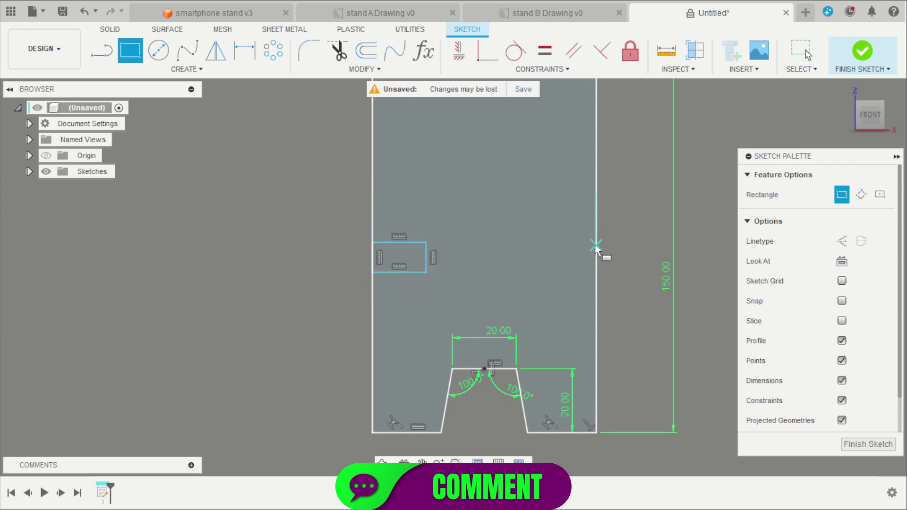
click(596, 247)
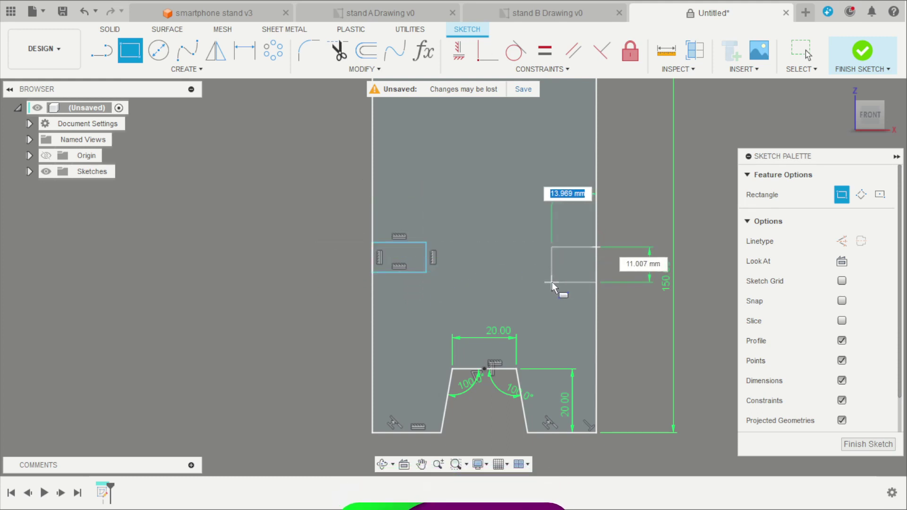
click(552, 283)
key(Escape)
Dimension the distance between the inner vertical edges of the two side rectangles to 28 mm.
scroll(501, 241, up, 2)
key(d)
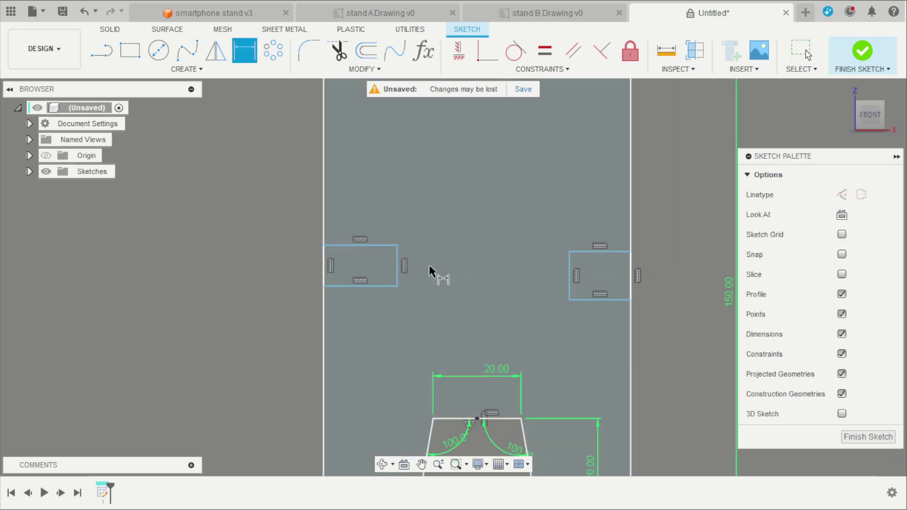
click(397, 271)
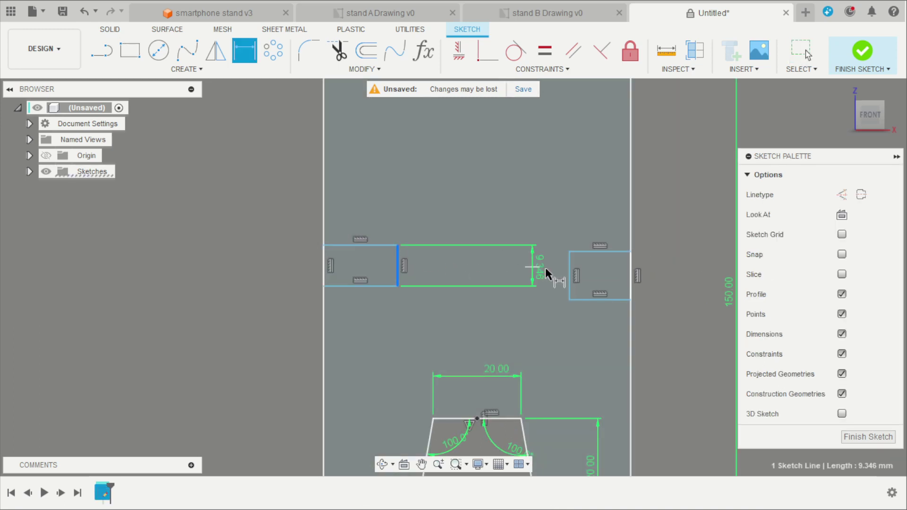
click(568, 279)
click(499, 207)
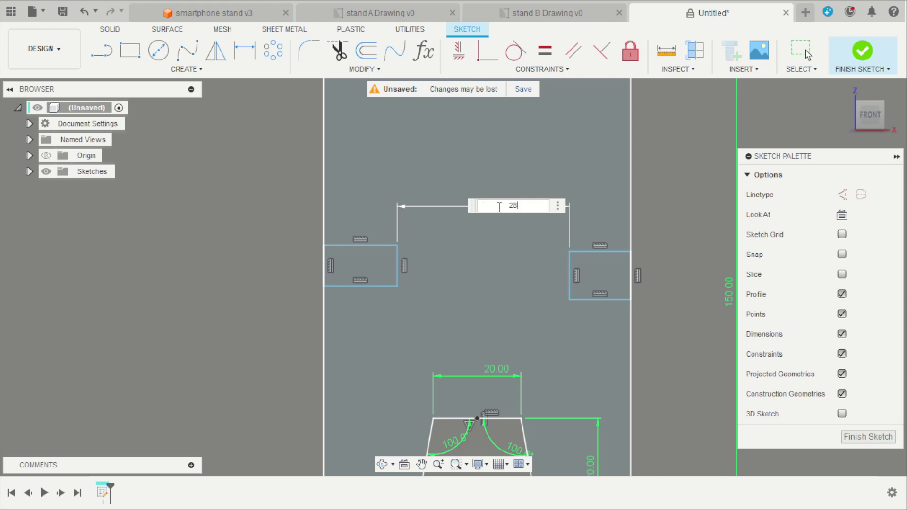
Dimension the distance from the sketch origin to the right rectangle's inner edge as the 28 mm spacing dimension divided by 2.
scroll(497, 207, down, 5)
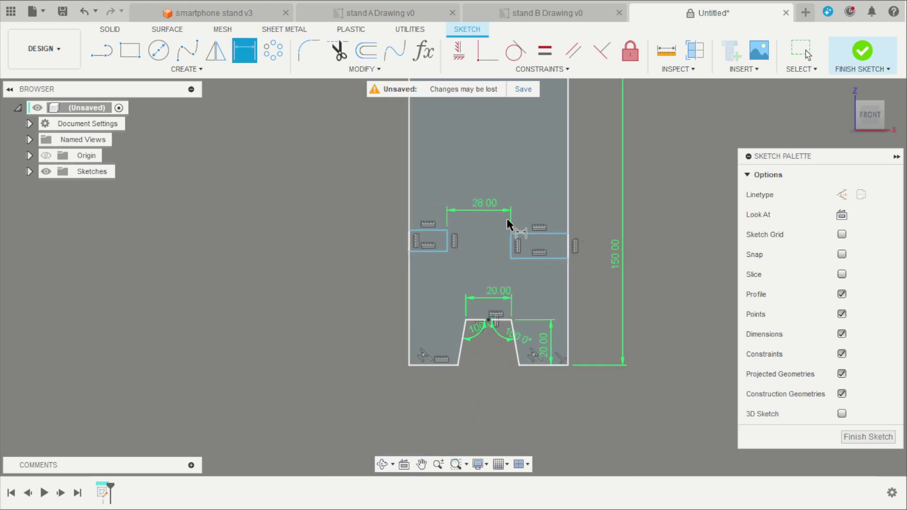
scroll(520, 149, up, 2)
scroll(492, 222, down, 3)
scroll(485, 170, up, 2)
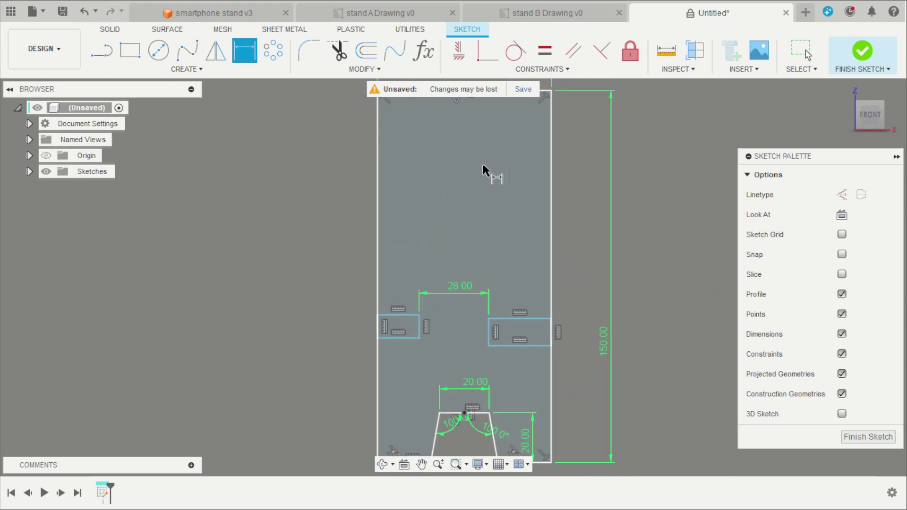
scroll(470, 140, down, 1)
scroll(482, 269, up, 1)
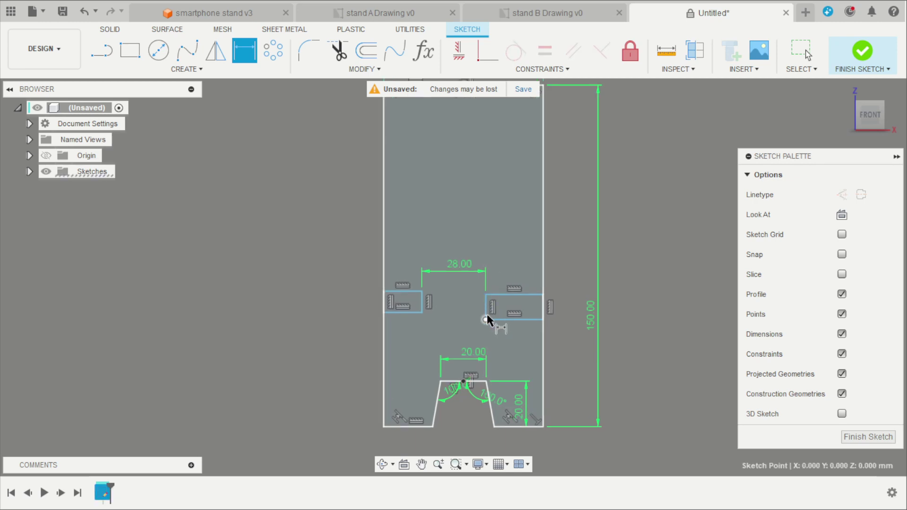
click(487, 307)
click(484, 188)
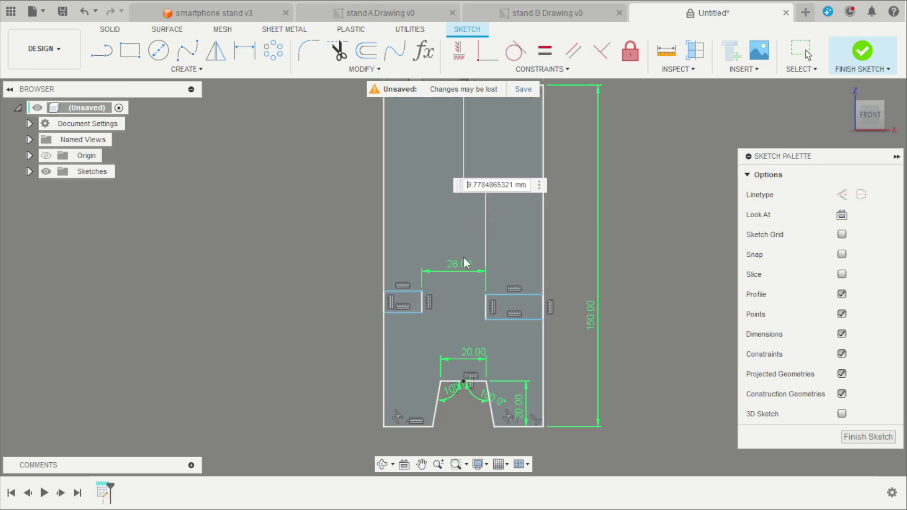
click(464, 264)
text(/2)
key(Return)
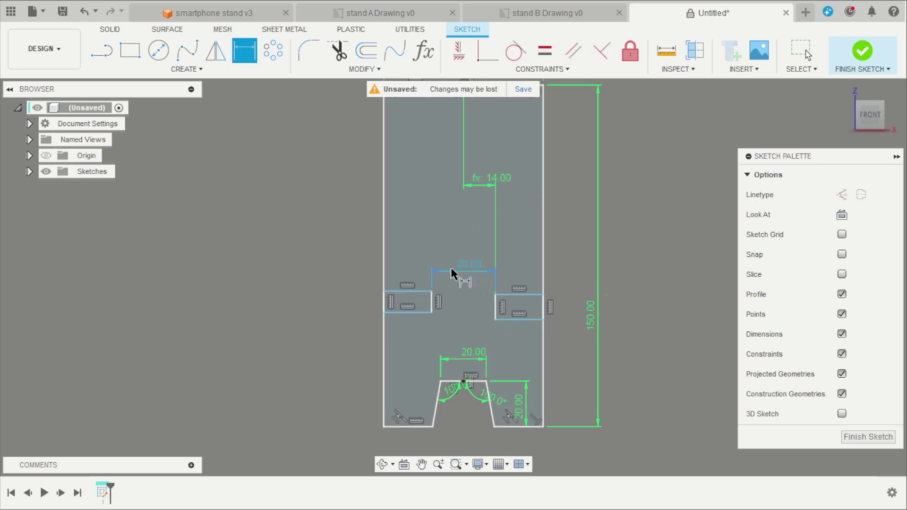
scroll(523, 257, up, 2)
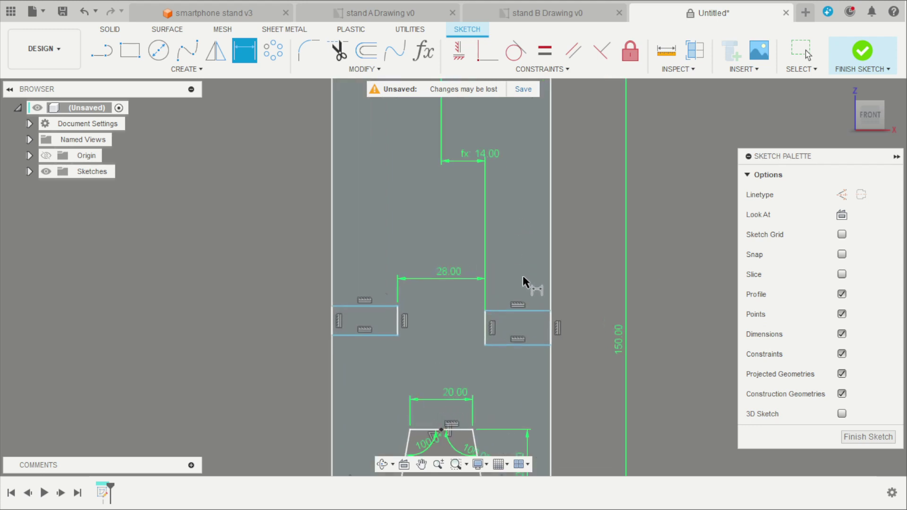
Apply collinear constraints between the upper edges and between the lower edges of the two side rectangles.
key(Escape)
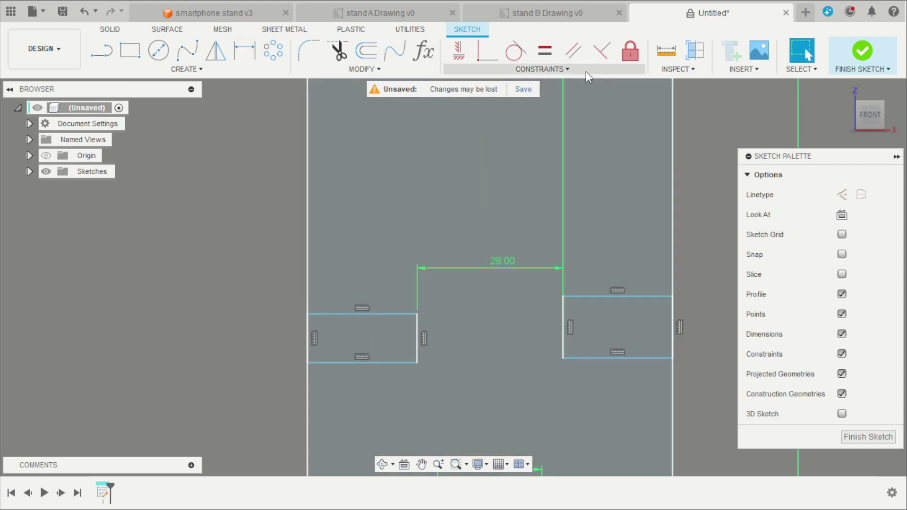
click(565, 69)
click(473, 203)
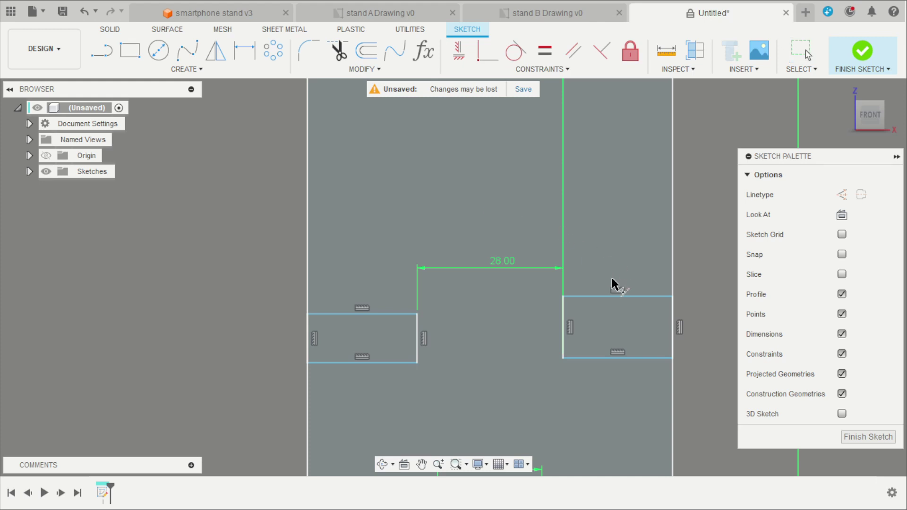
click(387, 314)
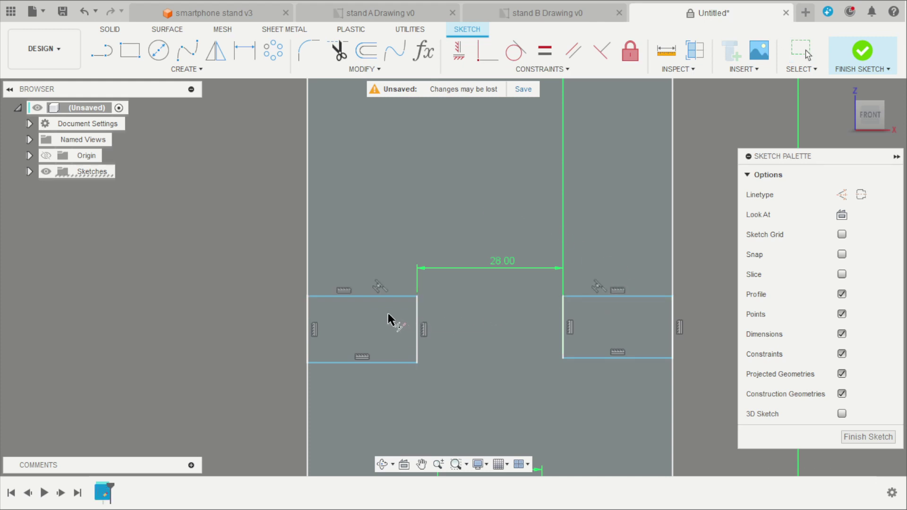
click(585, 359)
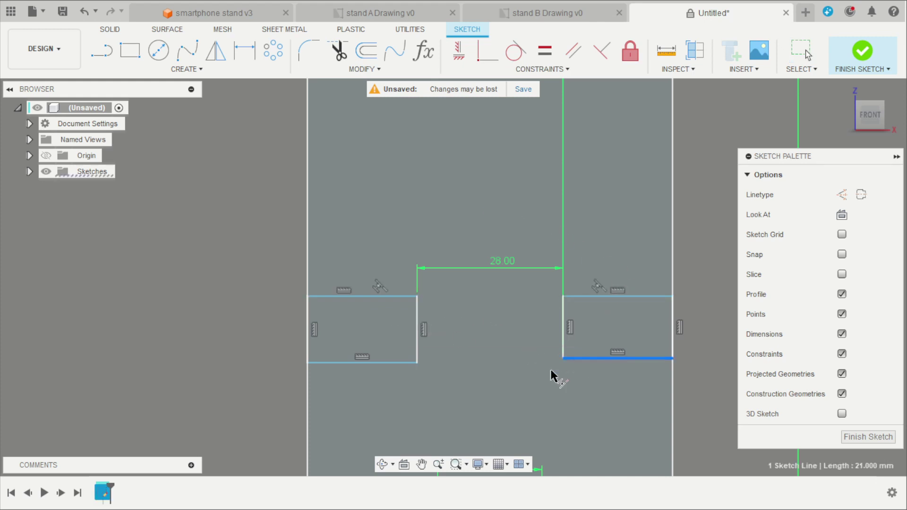
click(395, 362)
Dimension the left side slot's height to 4.6 mm and the distance from its lower edge to the plate's bottom edge to 30 mm.
key(d)
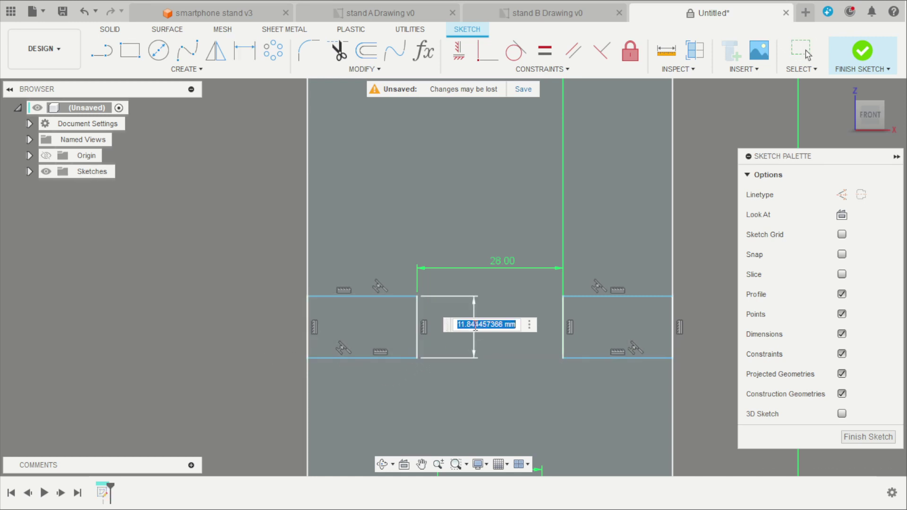
key(Return)
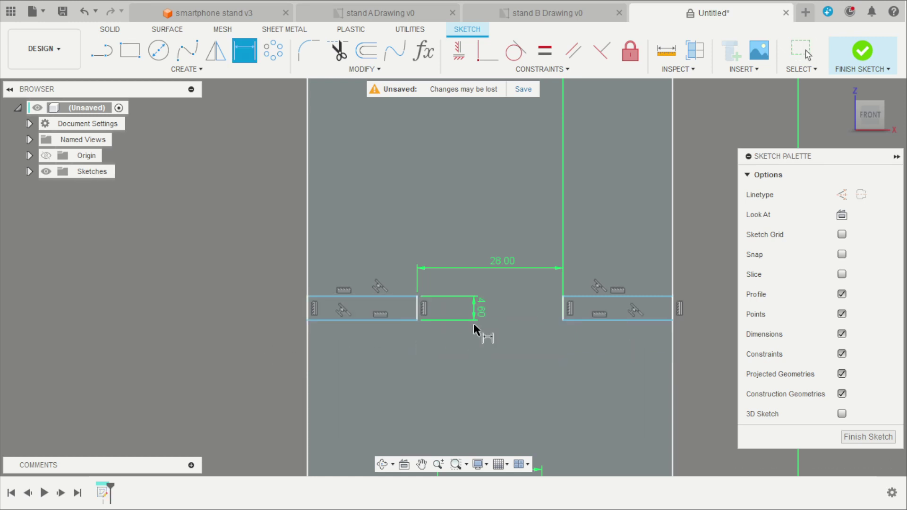
scroll(434, 285, down, 5)
scroll(413, 340, up, 3)
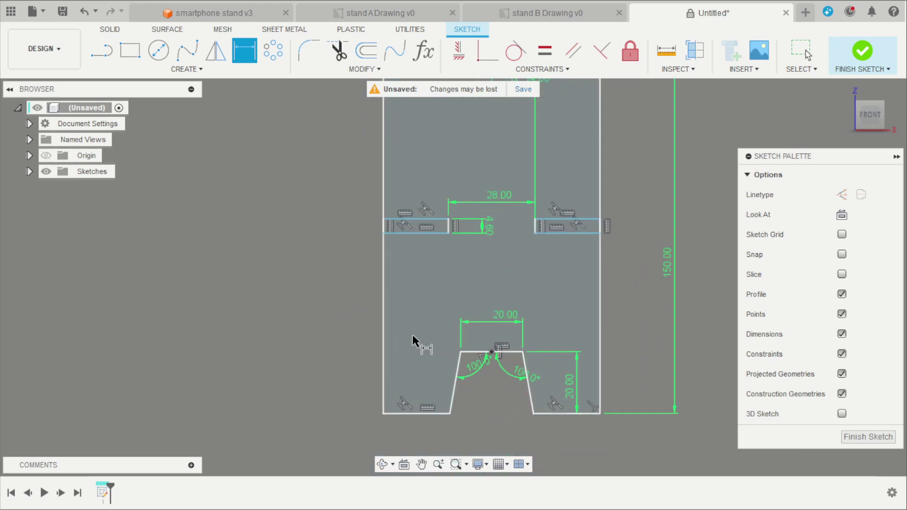
click(429, 233)
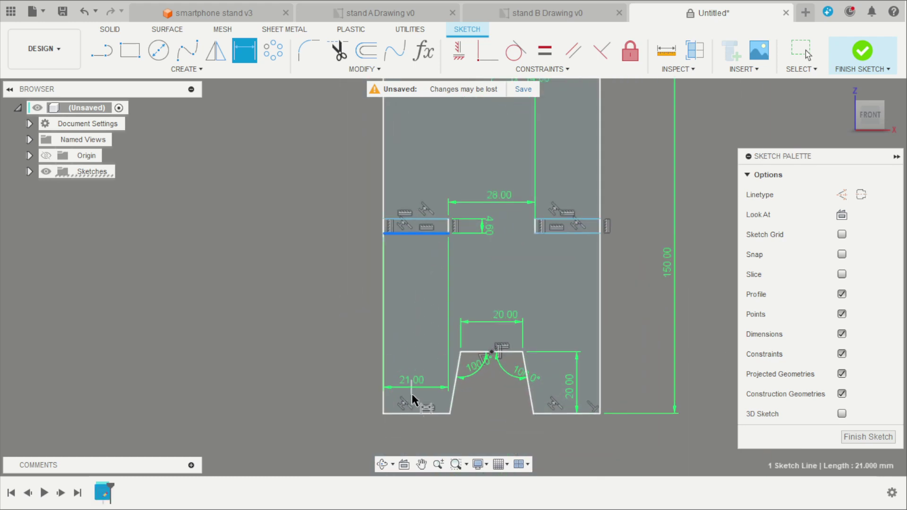
click(420, 412)
click(420, 360)
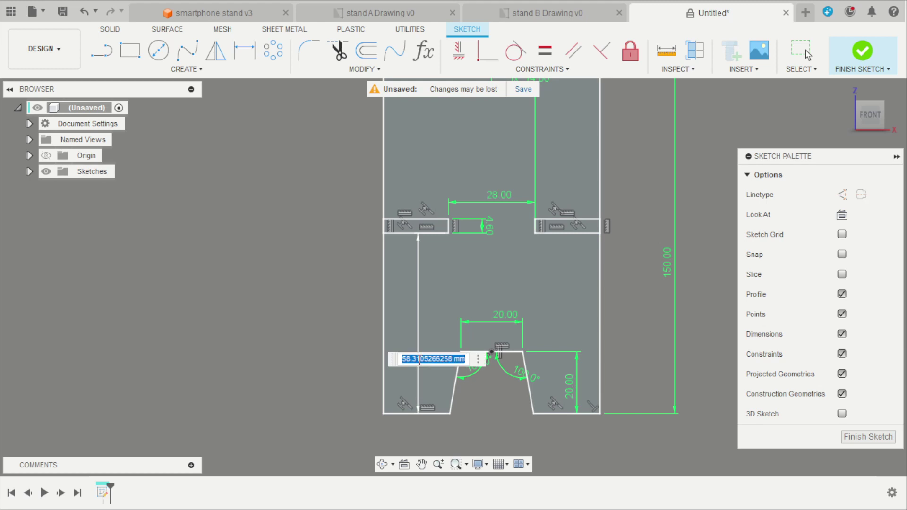
text(30)
key(Return)
scroll(534, 291, up, 2)
key(Escape)
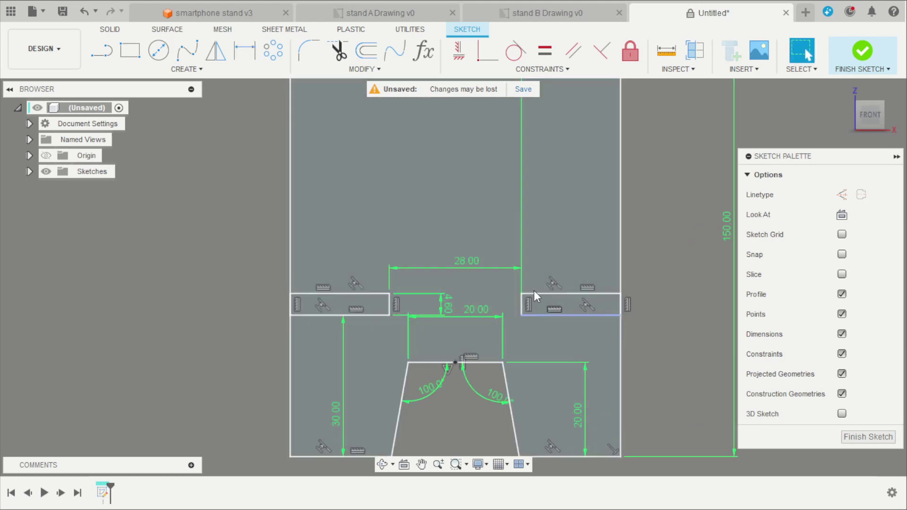
Draw a horizontal line about 68 mm long above the plate and a vertical line about 73 mm down from its right end.
scroll(417, 331, up, 2)
scroll(509, 365, down, 8)
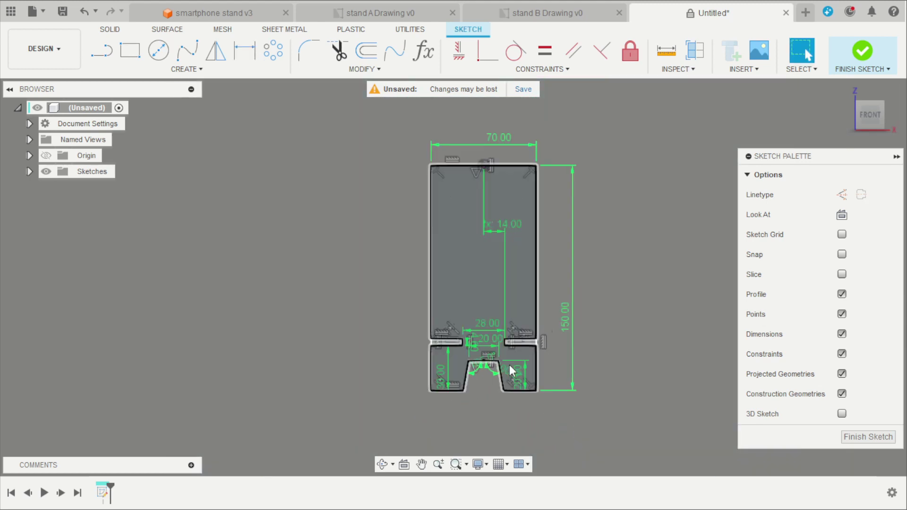
scroll(500, 213, up, 4)
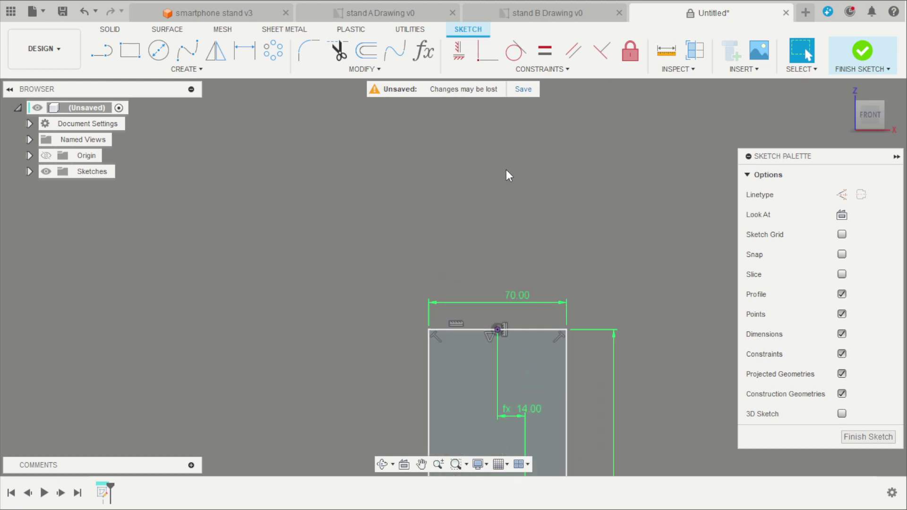
scroll(506, 170, up, 1)
click(130, 50)
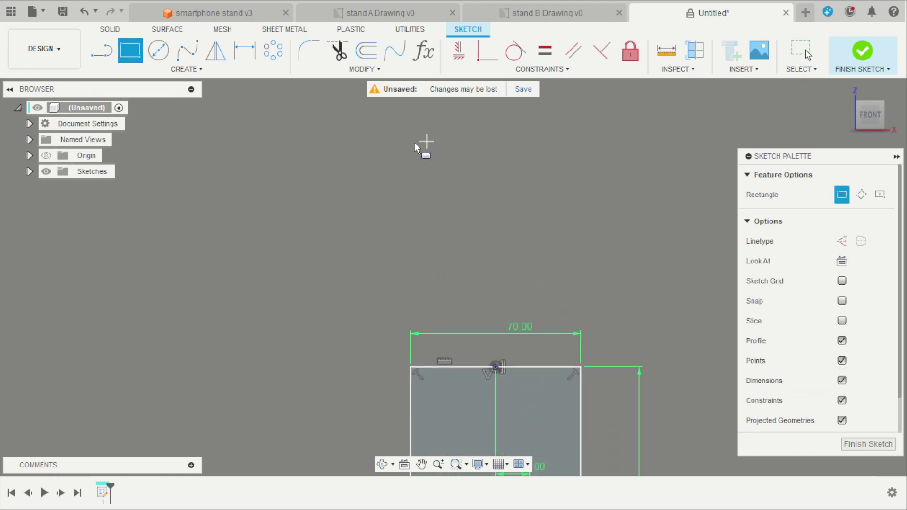
click(98, 55)
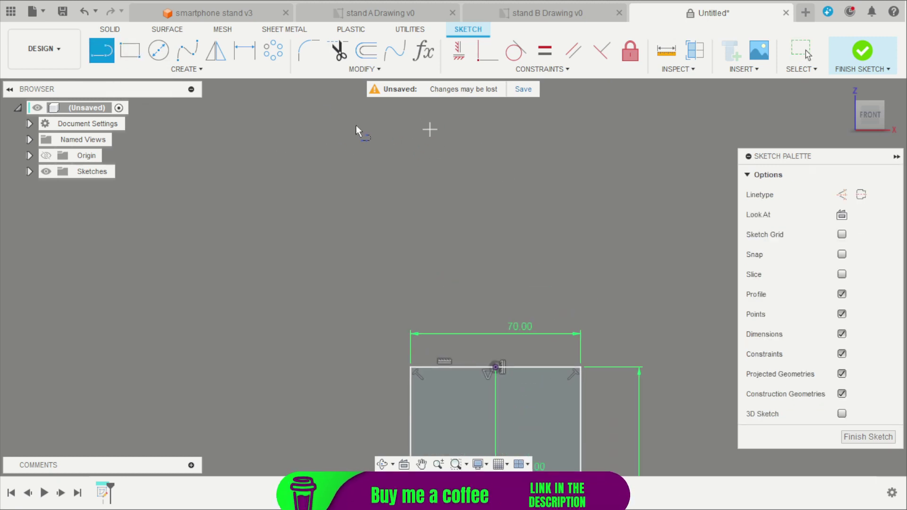
click(415, 119)
click(580, 119)
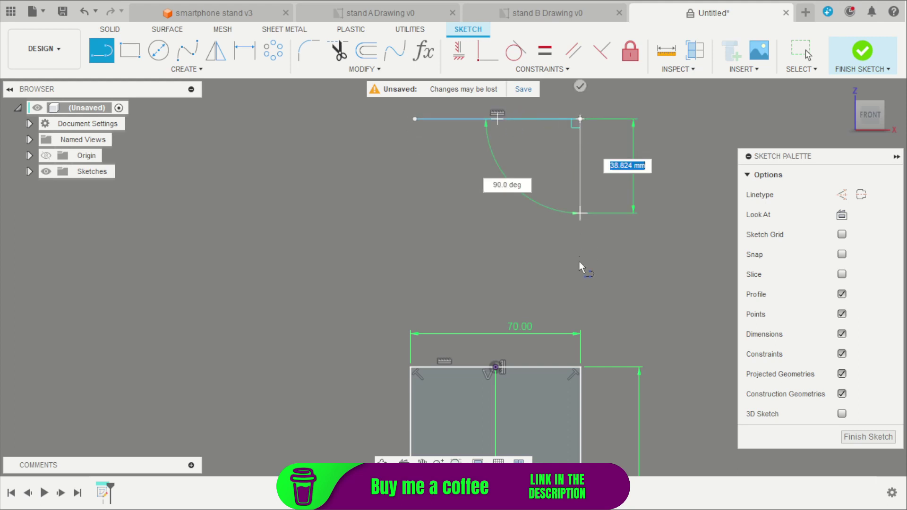
click(580, 295)
Continue the outline with a bottom edge about 20 mm long, a trapezoidal notch, a second bottom edge and a left side that closes the profile.
scroll(575, 296, up, 2)
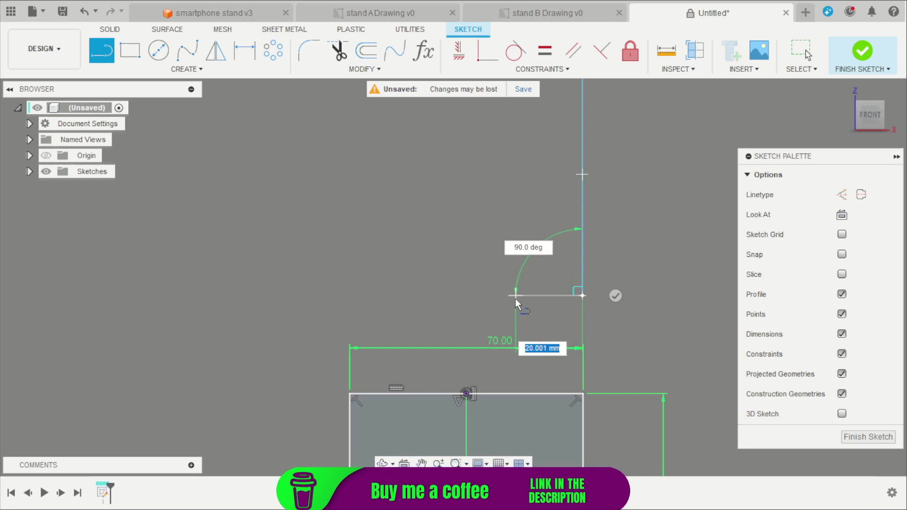
click(515, 295)
click(490, 217)
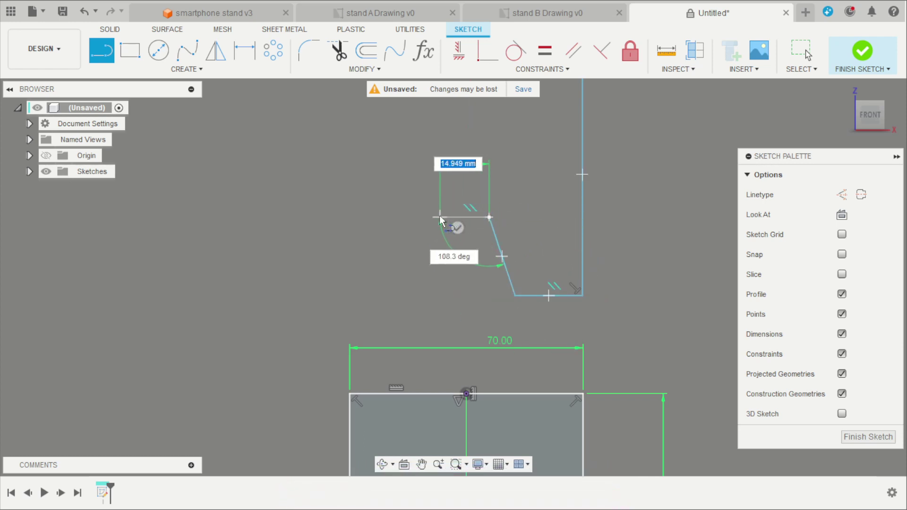
click(436, 216)
click(412, 295)
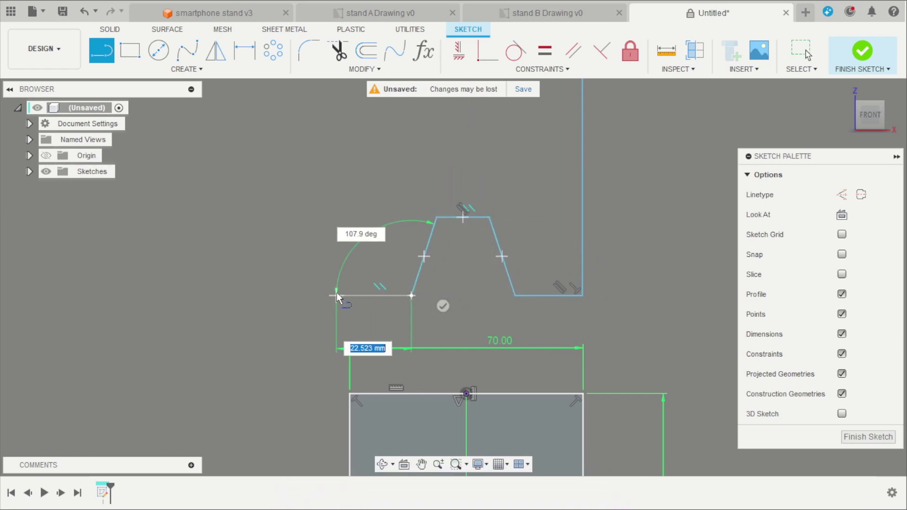
scroll(371, 305, down, 2)
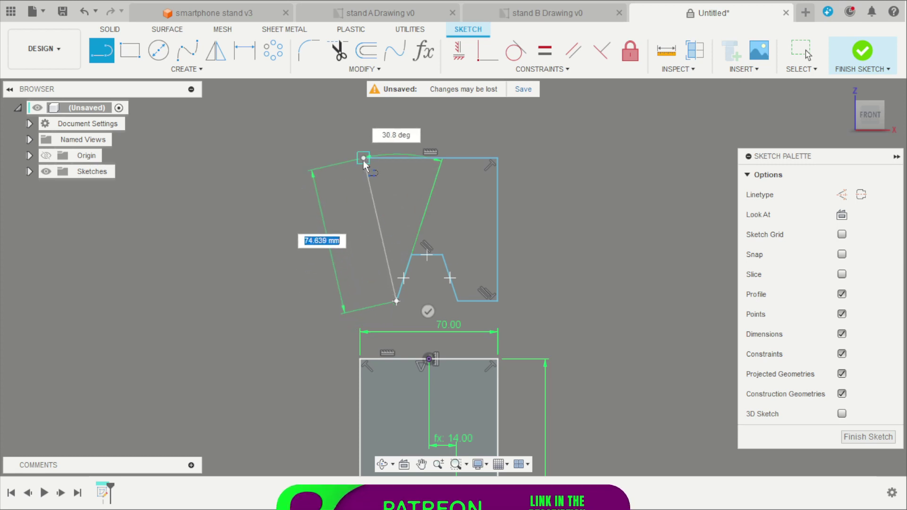
click(364, 301)
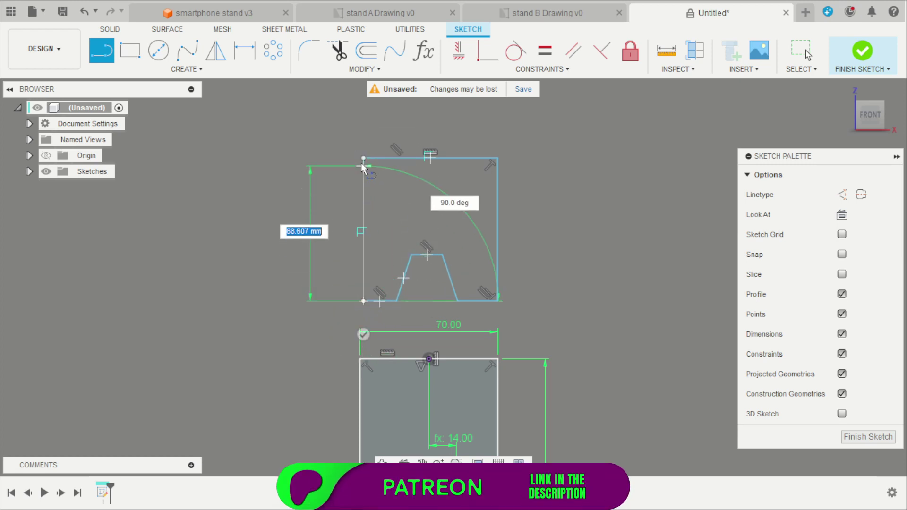
click(363, 161)
scroll(384, 252, up, 3)
key(Escape)
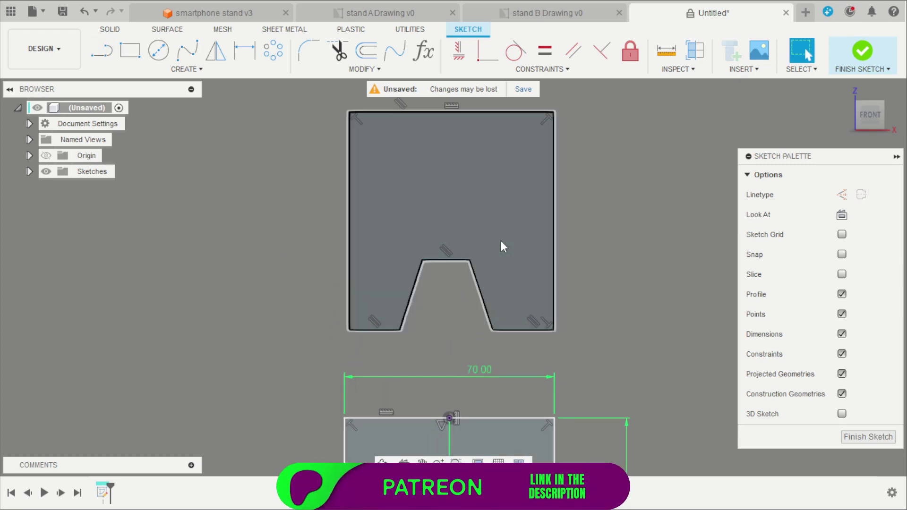
Dimension the distance between the new profile's bottom edge and the lower plate's top edge to 30 mm.
scroll(509, 395, up, 2)
key(d)
click(538, 307)
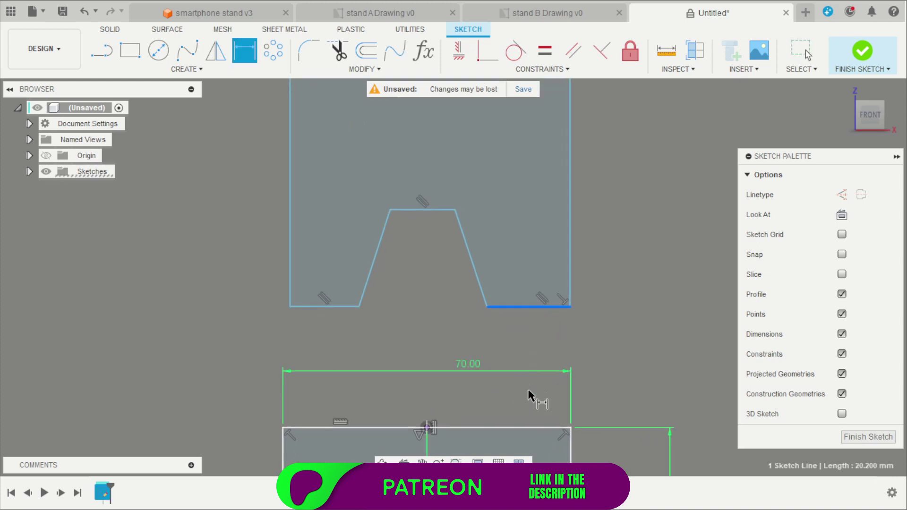
click(528, 424)
click(622, 370)
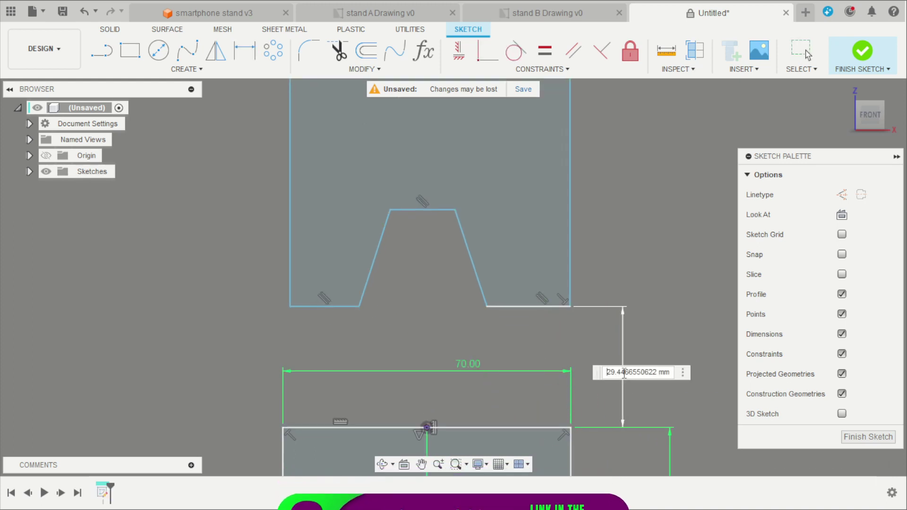
text(30)
key(Return)
scroll(628, 360, down, 2)
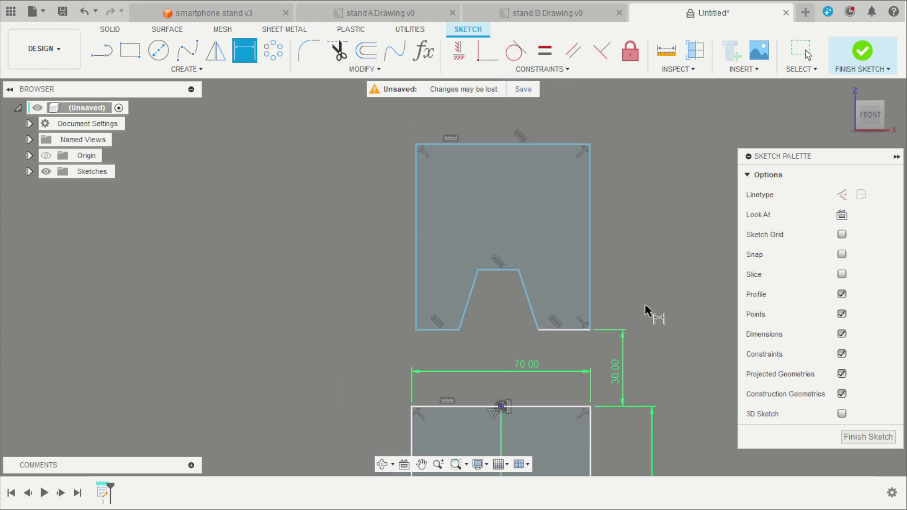
scroll(628, 270, down, 2)
scroll(596, 218, up, 2)
key(Escape)
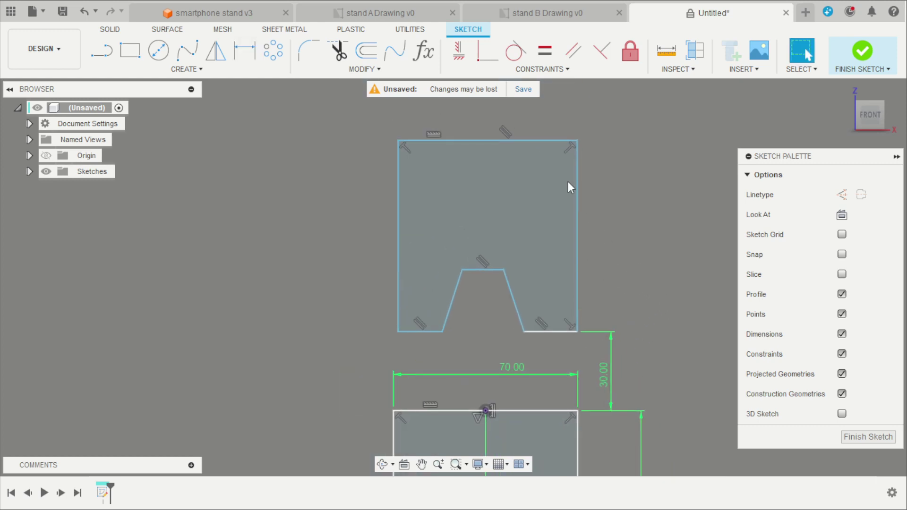
Constrain the midpoint of the new notch's upper edge vertically with the sketch origin, and move that edge back up inside the profile.
click(459, 50)
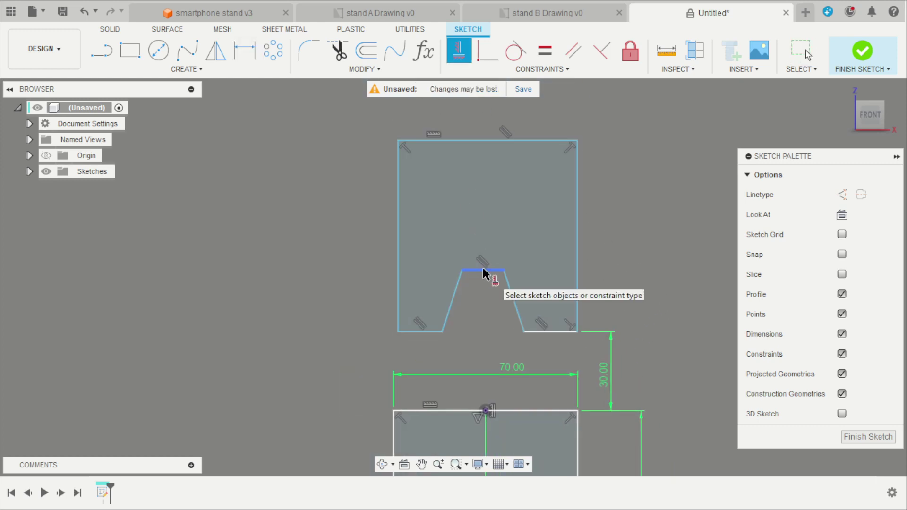
click(482, 272)
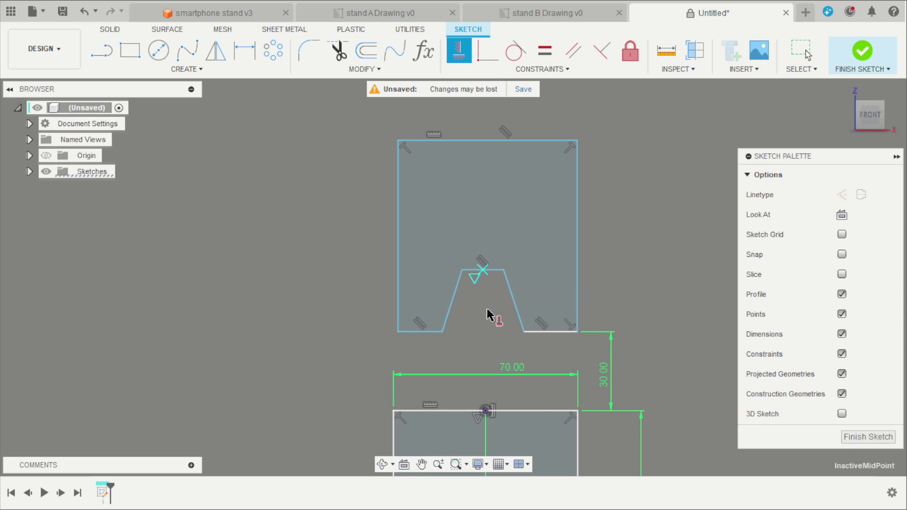
click(488, 412)
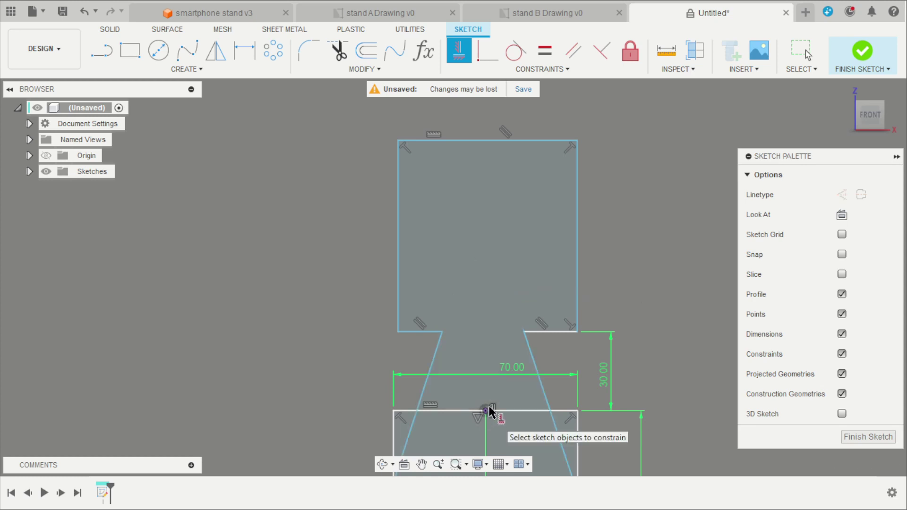
scroll(499, 307, down, 5)
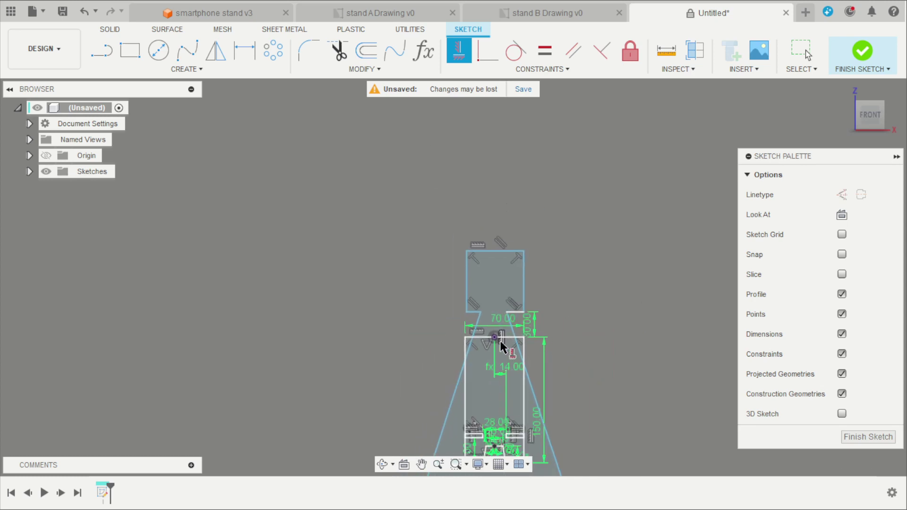
click(499, 448)
key(Escape)
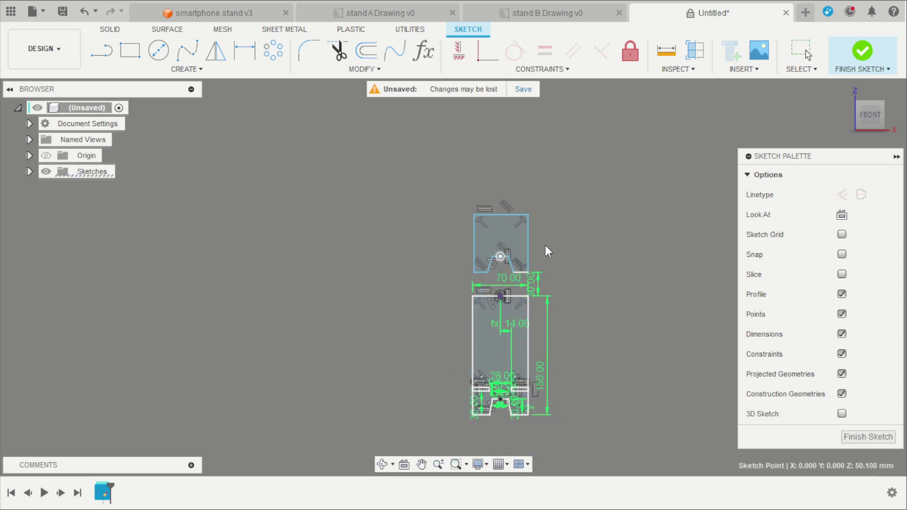
Constrain the midpoint of the new profile's top edge vertically with the midpoint of its notch's upper edge.
scroll(491, 219, up, 6)
key(h)
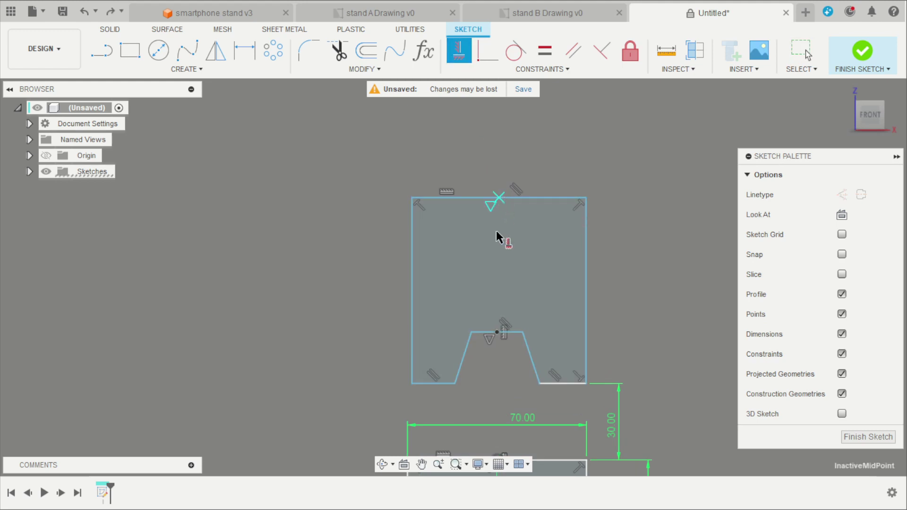
click(499, 332)
scroll(523, 305, up, 1)
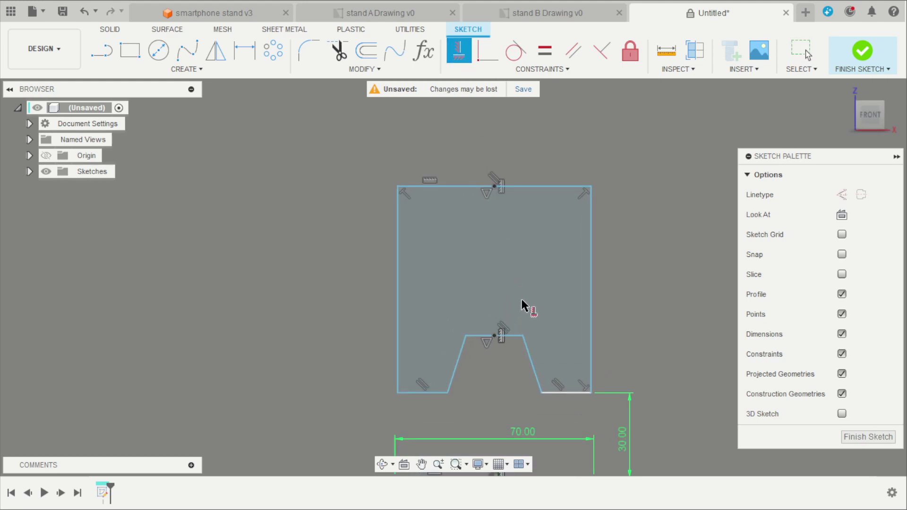
key(Escape)
Dimension the new profile's top edge to a width of 70 mm.
key(h)
click(547, 187)
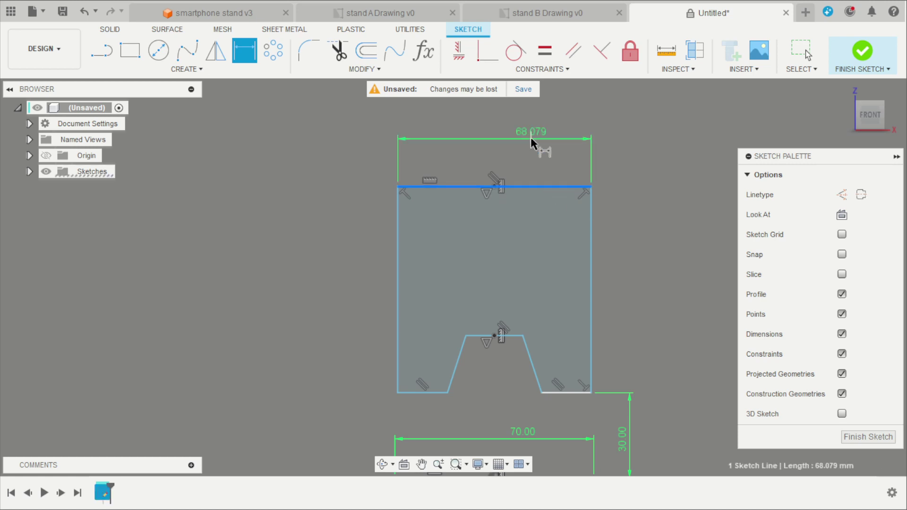
click(533, 138)
text(70)
key(Return)
Dimension the upper profile's outer side edge to a height of 100 mm.
scroll(523, 185, down, 2)
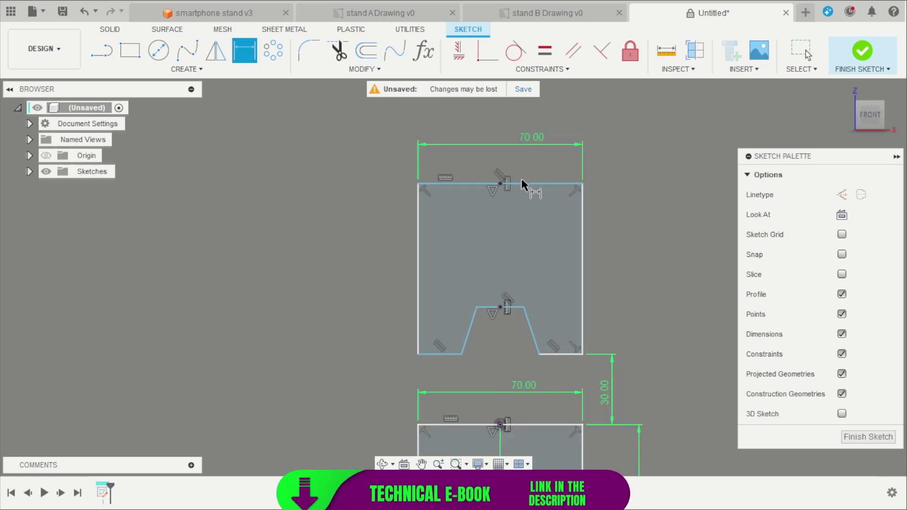
click(418, 249)
click(363, 240)
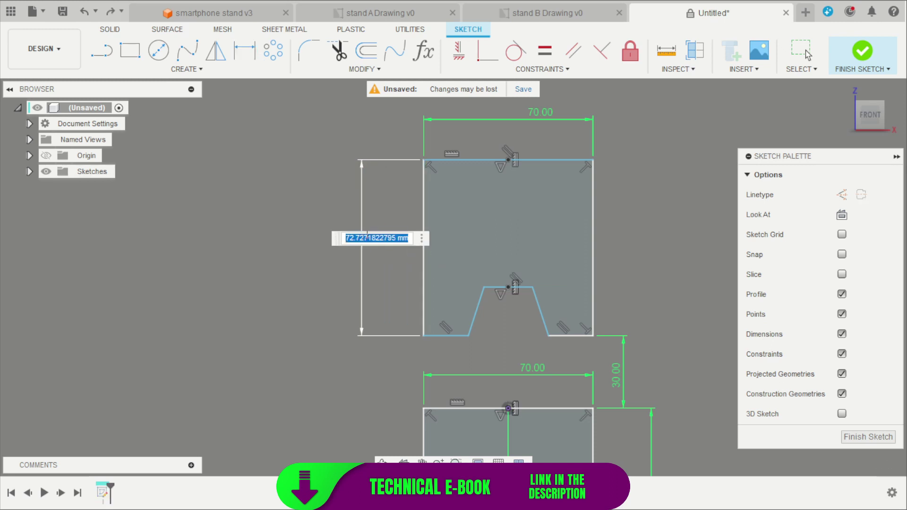
key(Return)
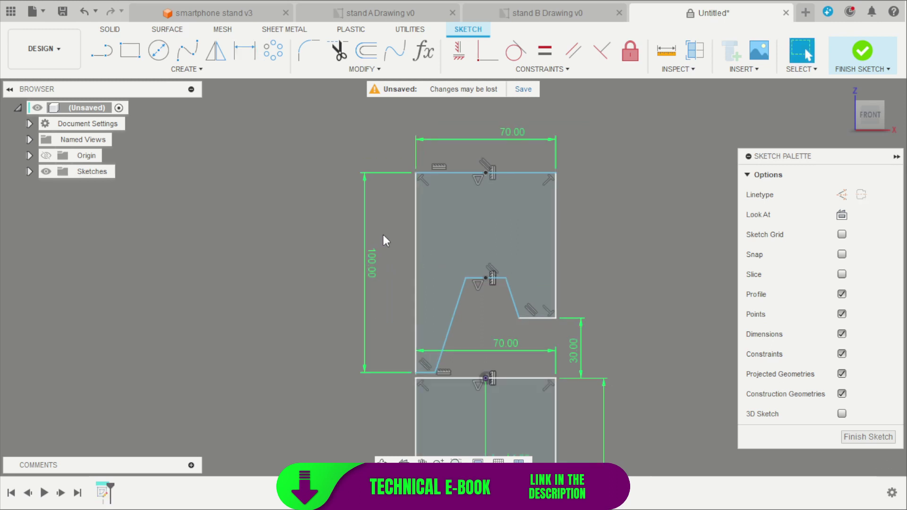
Apply a Collinear constraint between the upper profile's two bottom edges on either side of the notch.
scroll(569, 378, up, 2)
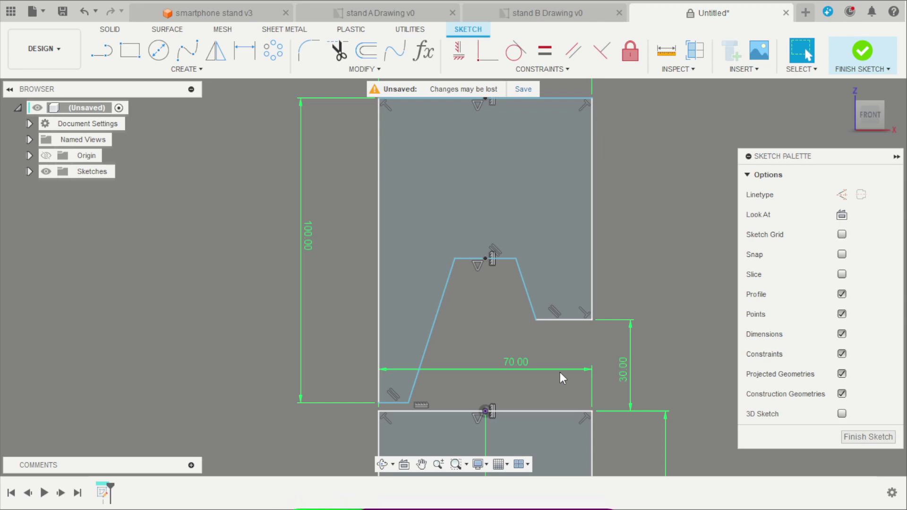
click(558, 69)
click(473, 203)
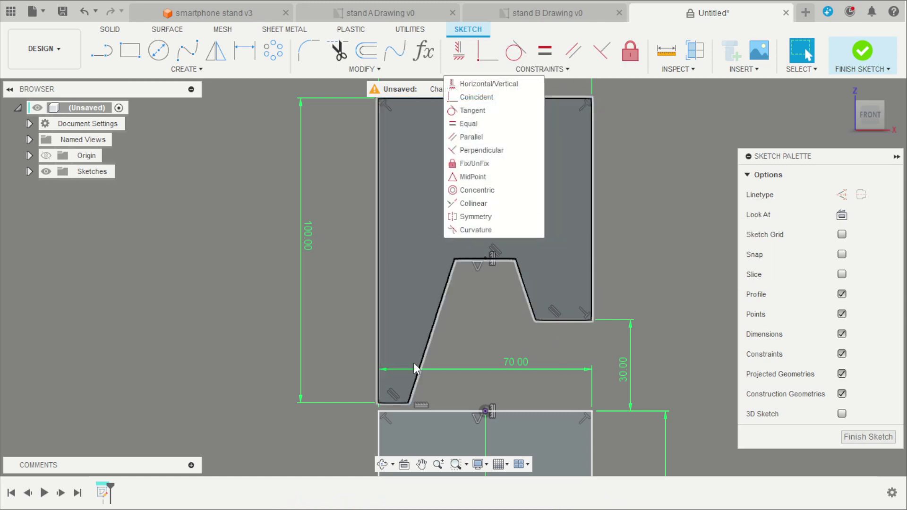
click(461, 204)
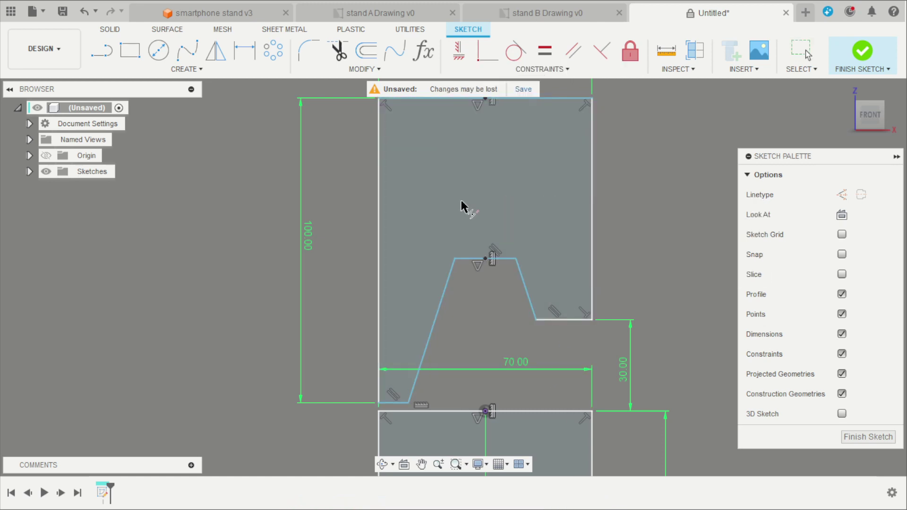
click(560, 321)
Dimension the upper profile's notch to a height of 20 mm and its upper edge to a width of 20 mm.
scroll(539, 347, up, 4)
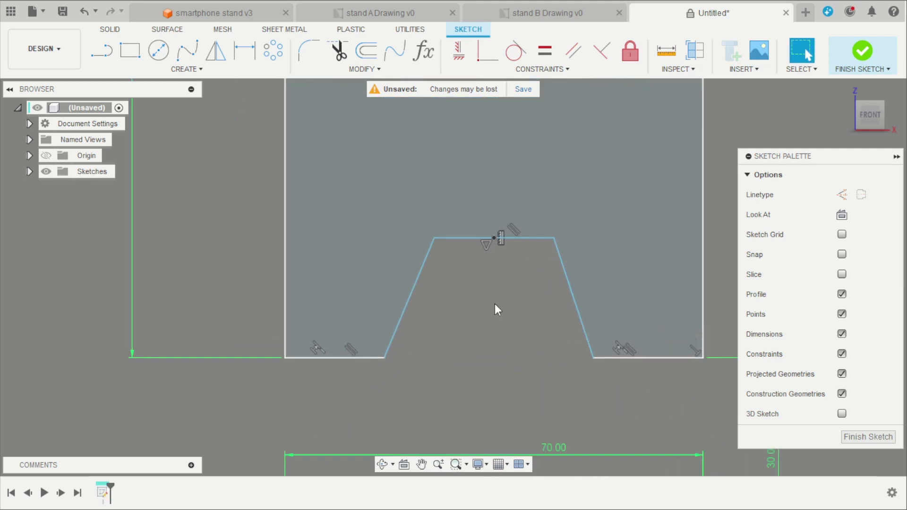
click(346, 358)
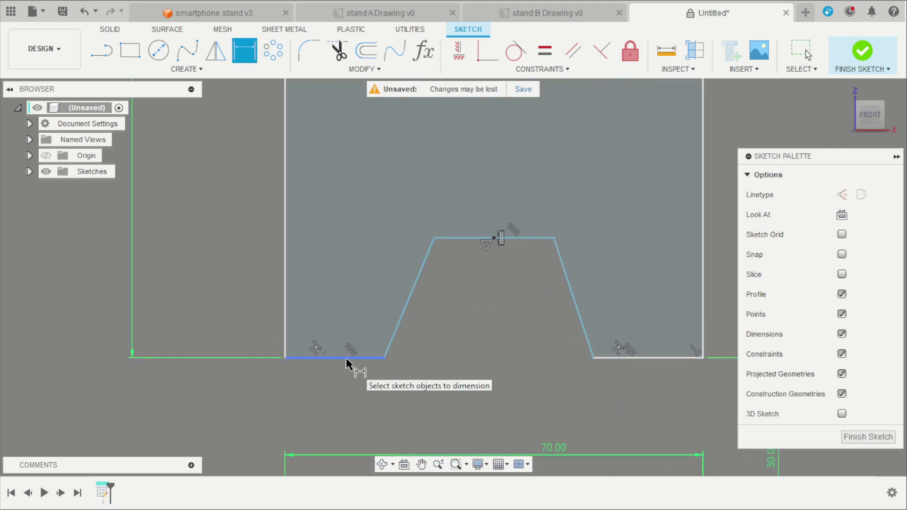
click(458, 238)
click(211, 278)
text(20)
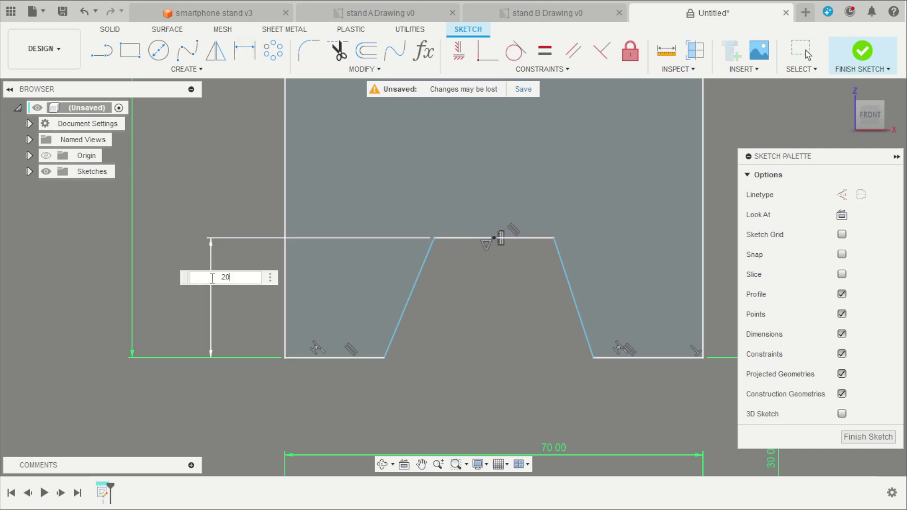
key(Return)
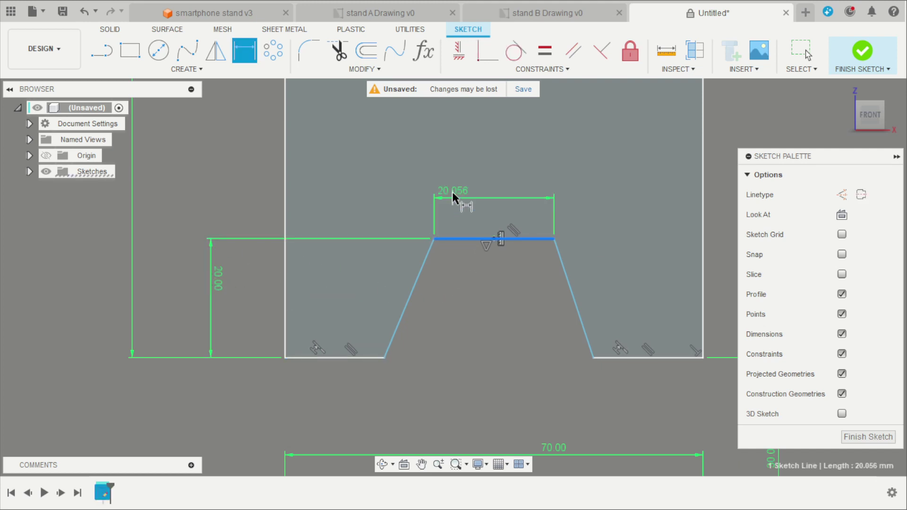
click(453, 193)
text(20)
key(Return)
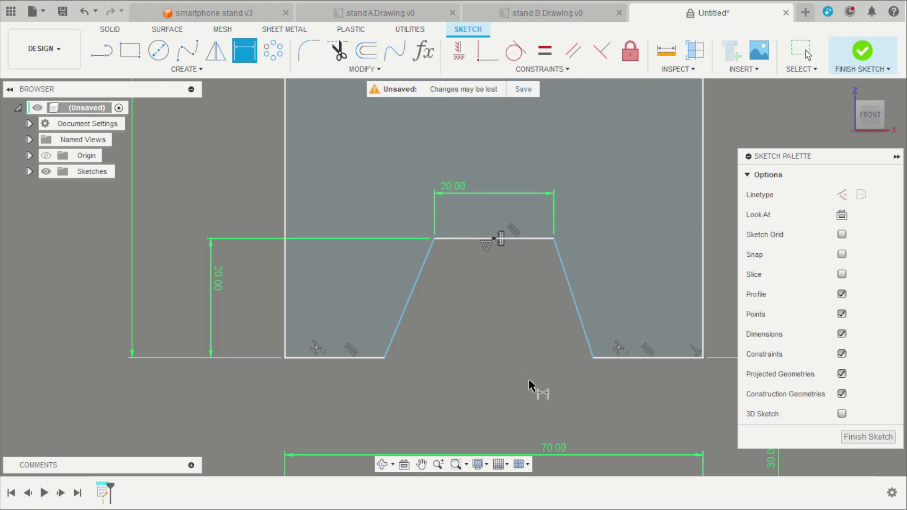
Dimension the angle between the notch's upper edge and each of its slanted sides to 100 degrees.
click(417, 295)
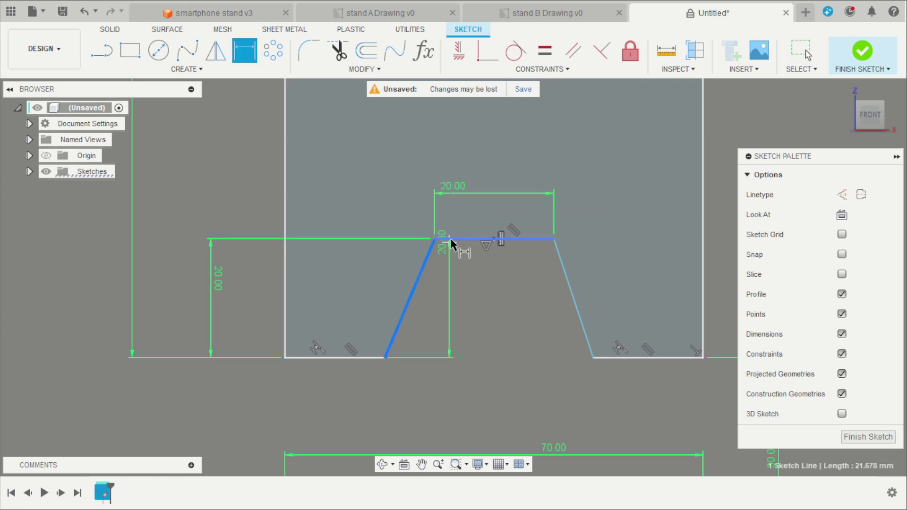
click(450, 239)
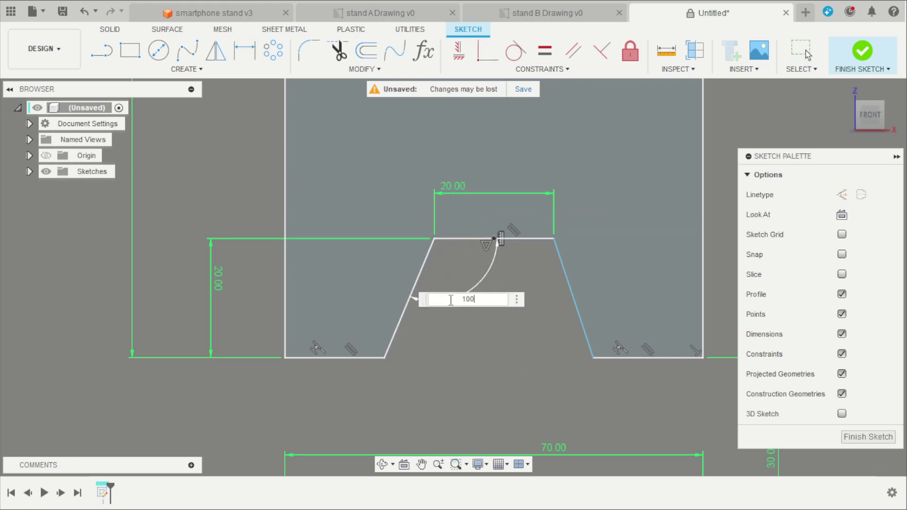
click(451, 301)
text(100)
key(Return)
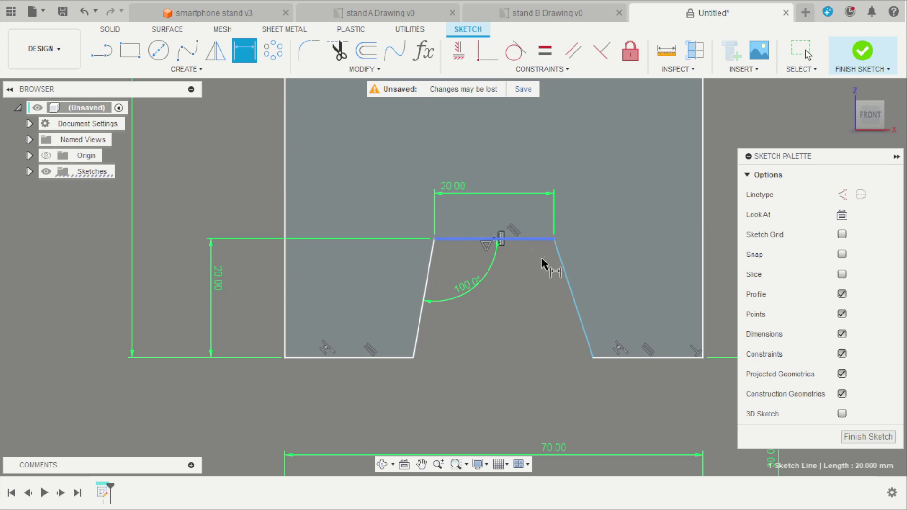
click(574, 289)
click(557, 307)
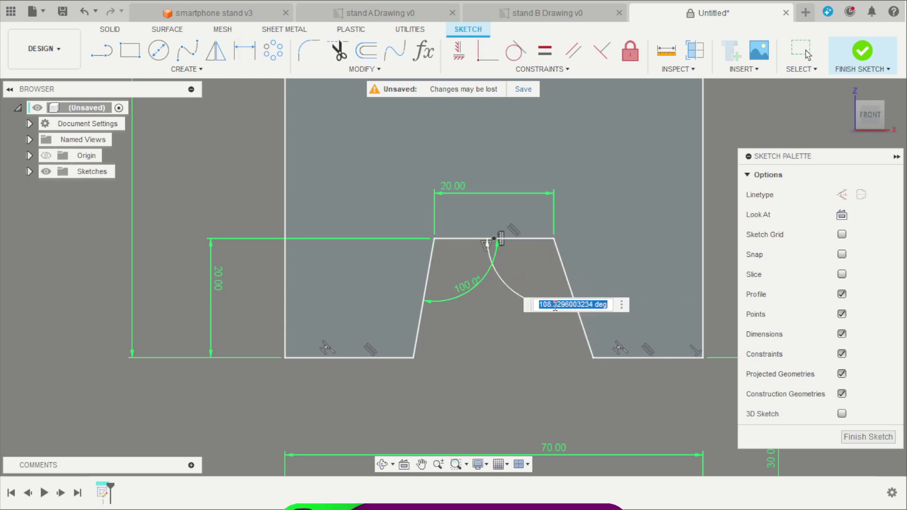
text(100)
key(Return)
Draw a two-point rectangle about 24 mm tall inside the upper profile, starting on its top edge around the middle.
scroll(552, 315, down, 4)
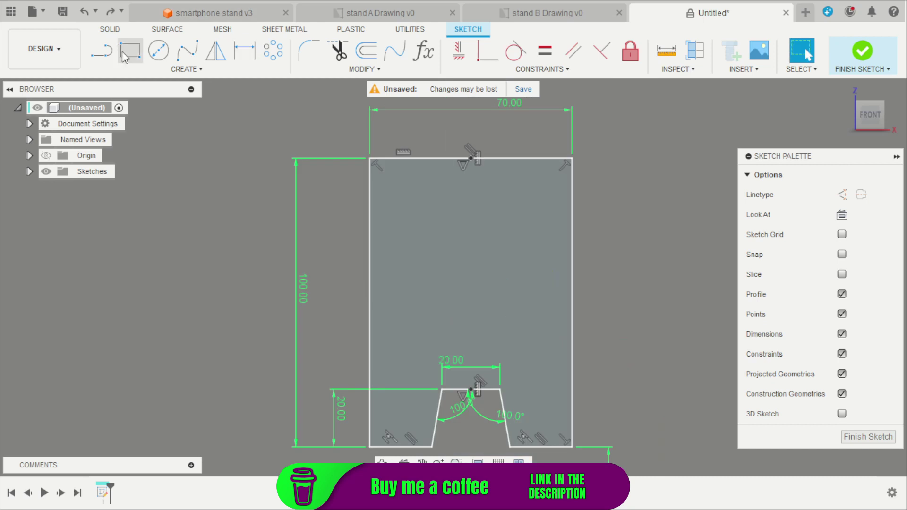
click(125, 56)
scroll(444, 167, up, 2)
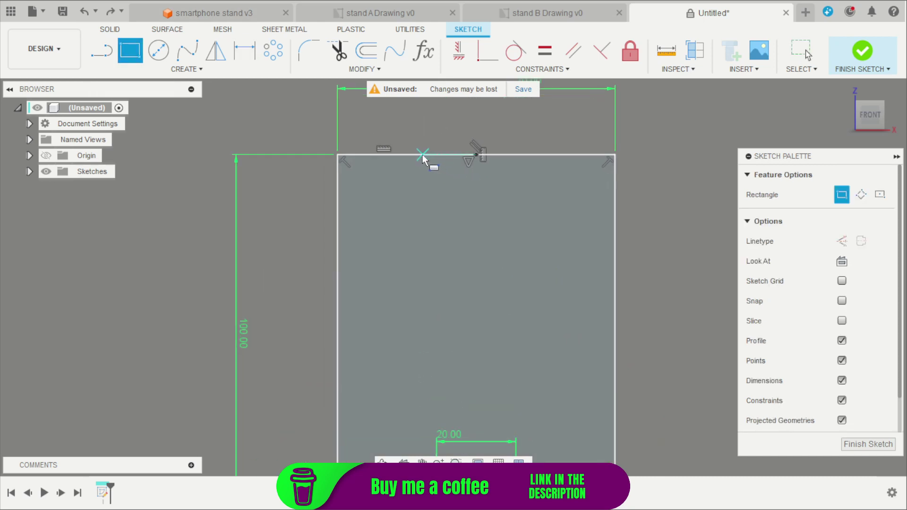
click(423, 154)
click(527, 249)
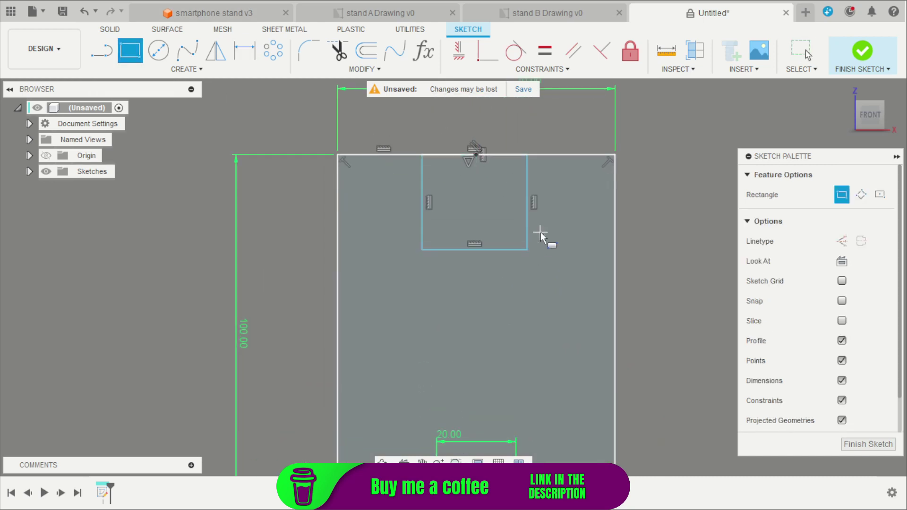
key(Escape)
Constrain the midpoint of the small rectangle's bottom edge vertically with the midpoint of the profile's top edge.
click(466, 54)
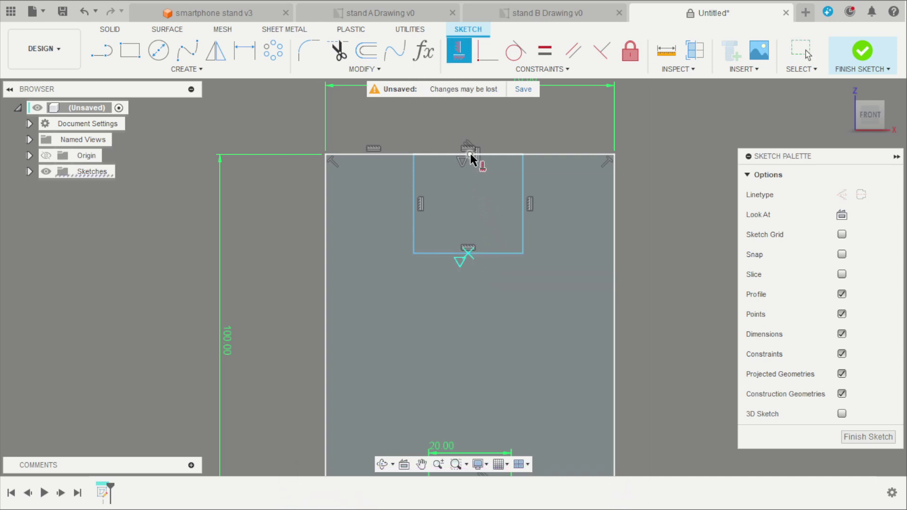
scroll(514, 184, down, 2)
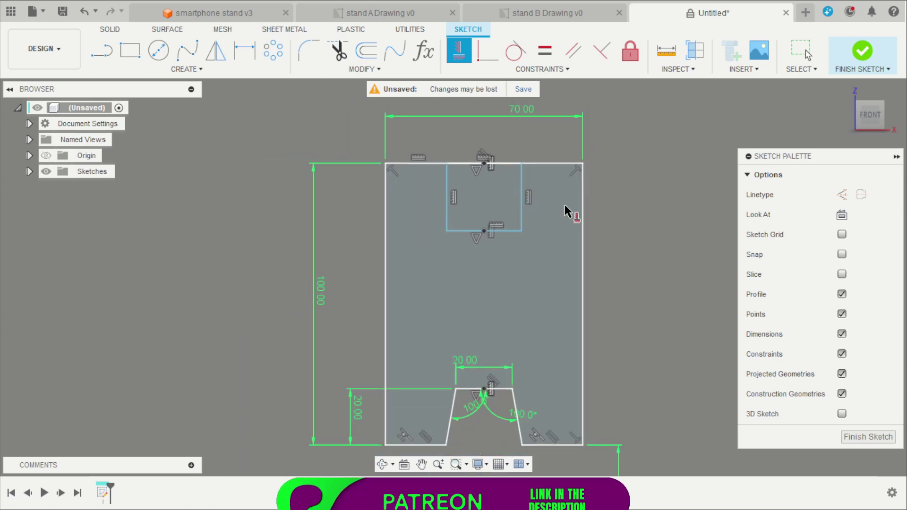
key(Escape)
Dimension the small rectangle at the profile's top edge to 16 mm high and 31 mm wide.
scroll(564, 207, up, 1)
key(d)
click(512, 194)
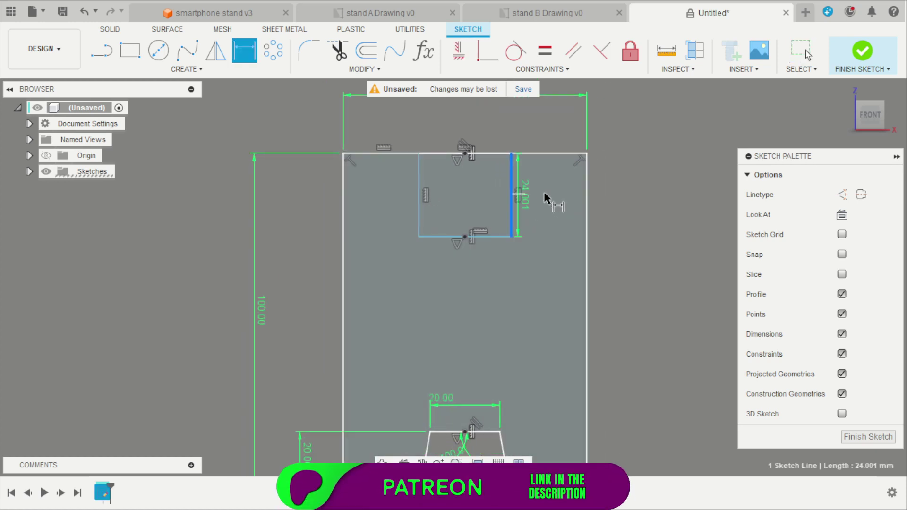
click(547, 198)
text(16)
key(Return)
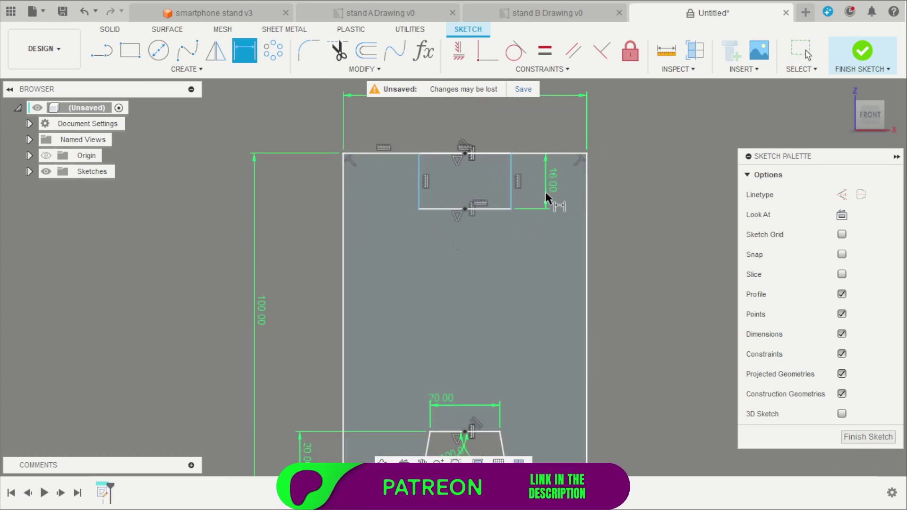
click(470, 270)
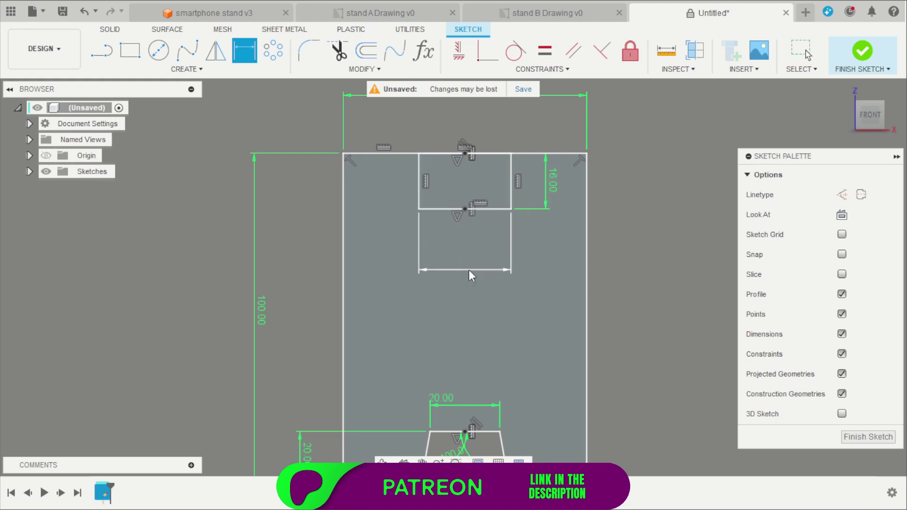
text(30)
key(Return)
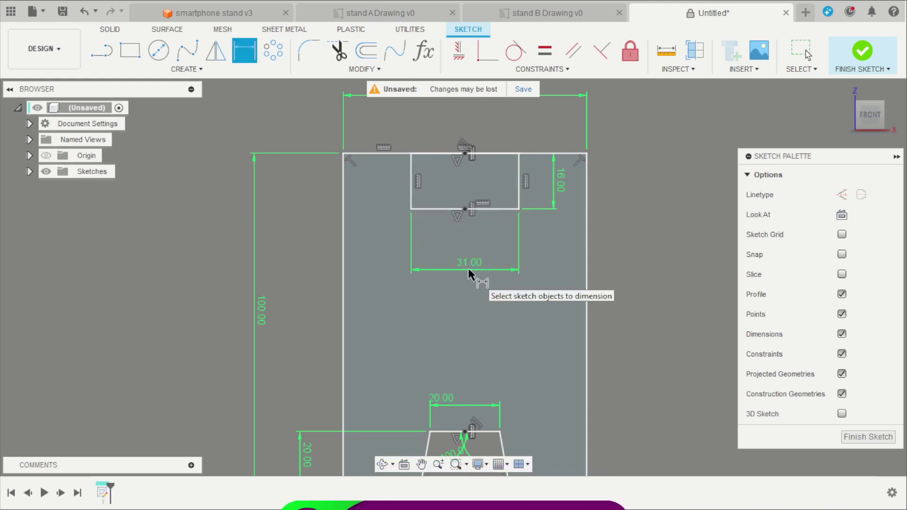
key(Escape)
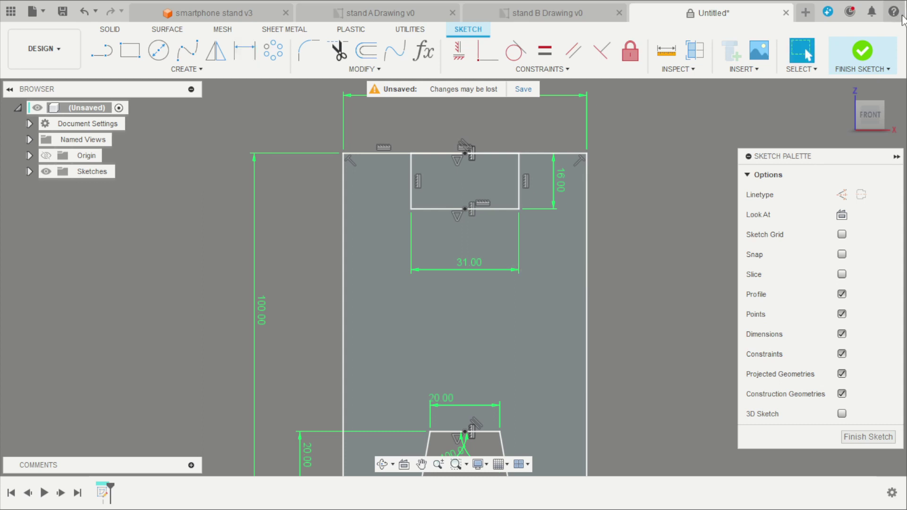
Finish the sketch and extrude both main stand profiles 4 mm as new bodies, leaving out the top rectangle and the side slots.
click(862, 52)
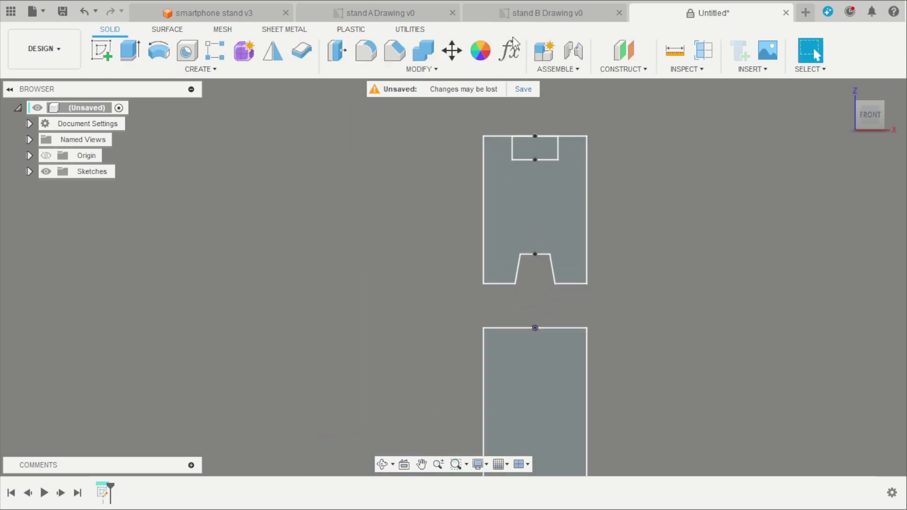
click(529, 13)
mouse_move(608, 123)
shift+middle_down()
mouse_move(621, 149)
mouse_move(693, 182)
mouse_move(683, 209)
shift+middle_up()
scroll(683, 209, up, 3)
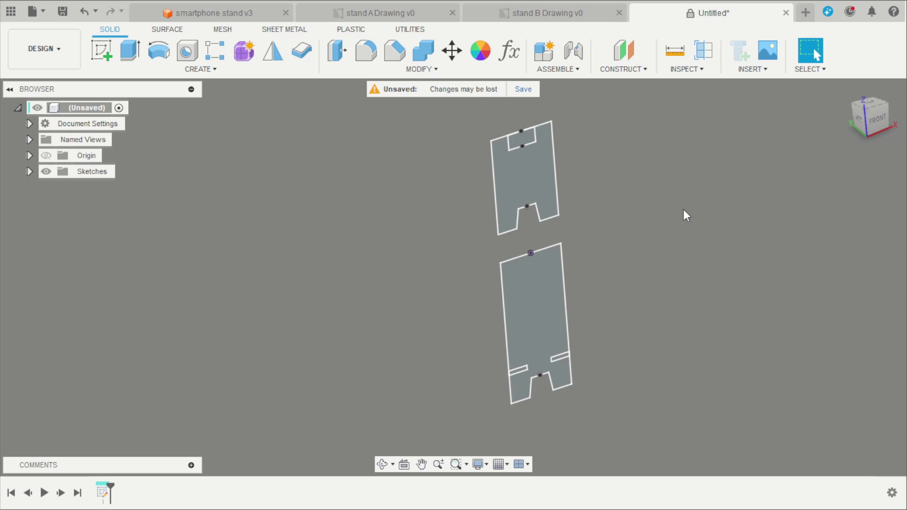
click(130, 50)
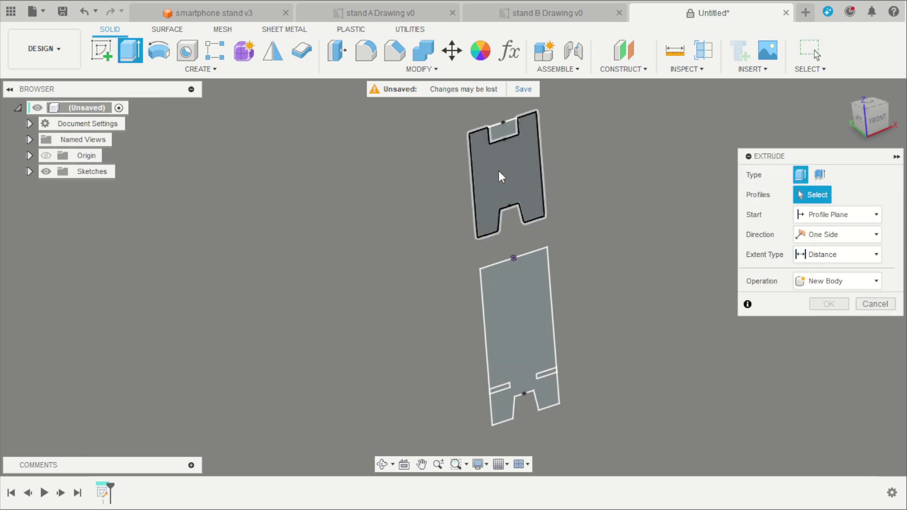
click(498, 171)
click(531, 300)
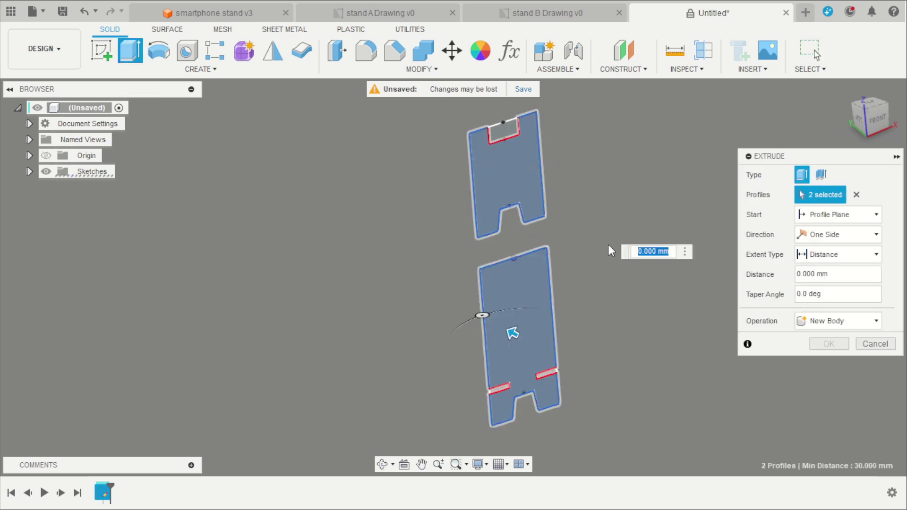
text(4)
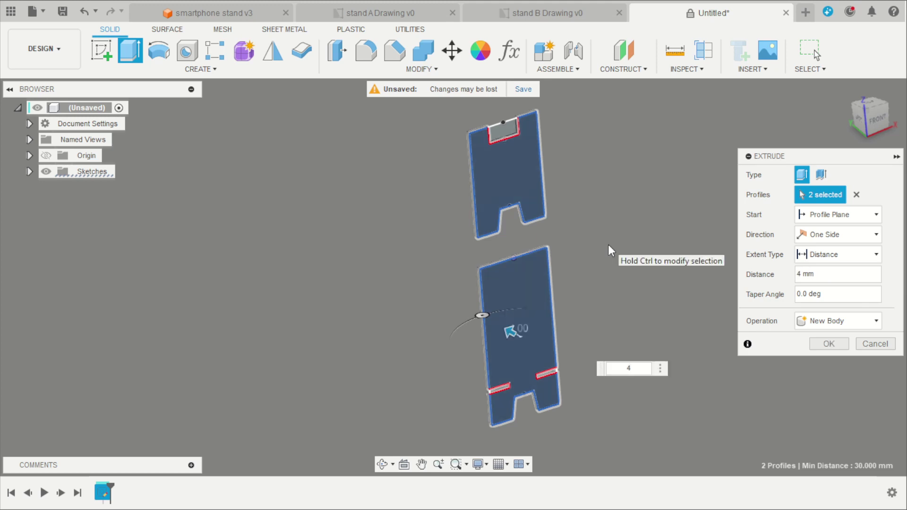
key(Return)
Start a fillet on the four corner edges of the upper plate's tapered bottom notch.
scroll(594, 328, up, 2)
shift+middle_drag(595, 328, 599, 283)
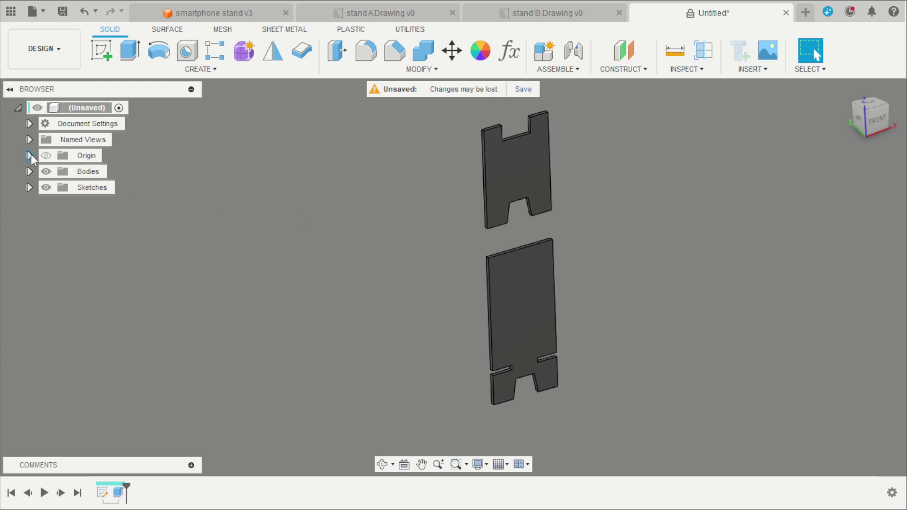
click(30, 172)
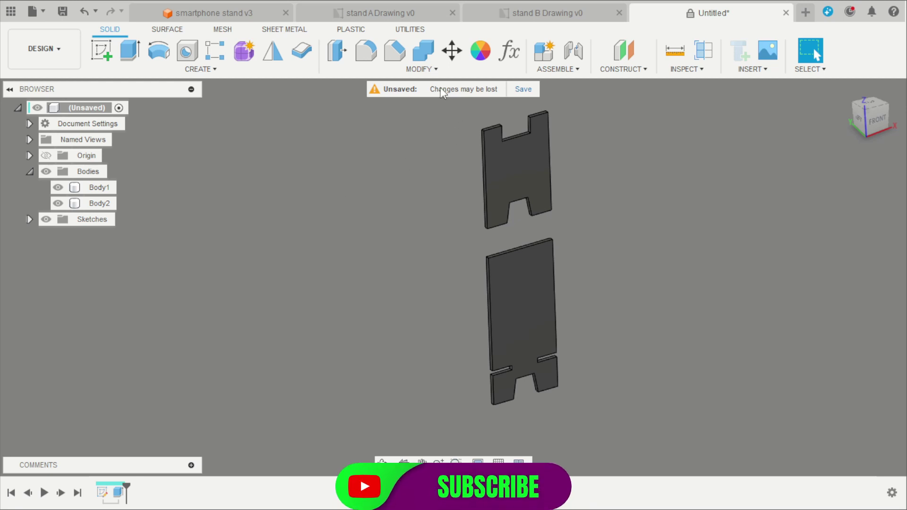
key(f)
scroll(497, 206, up, 8)
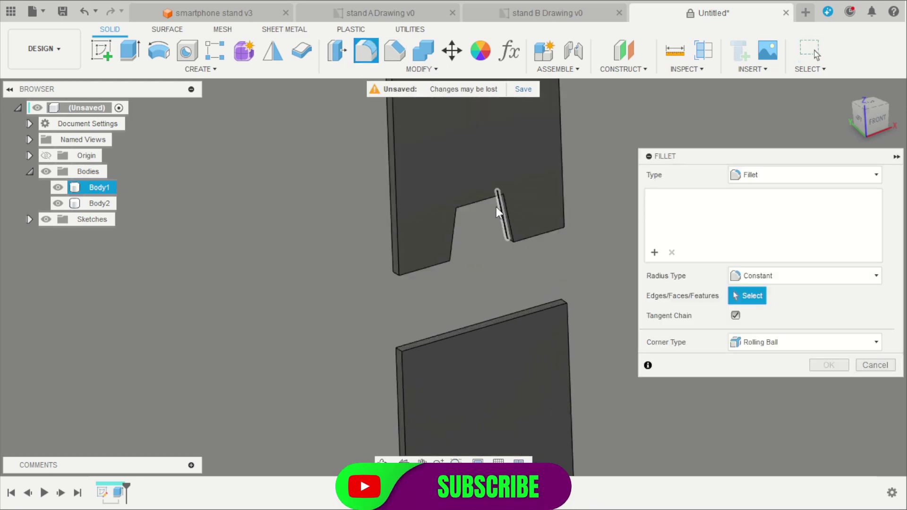
click(513, 172)
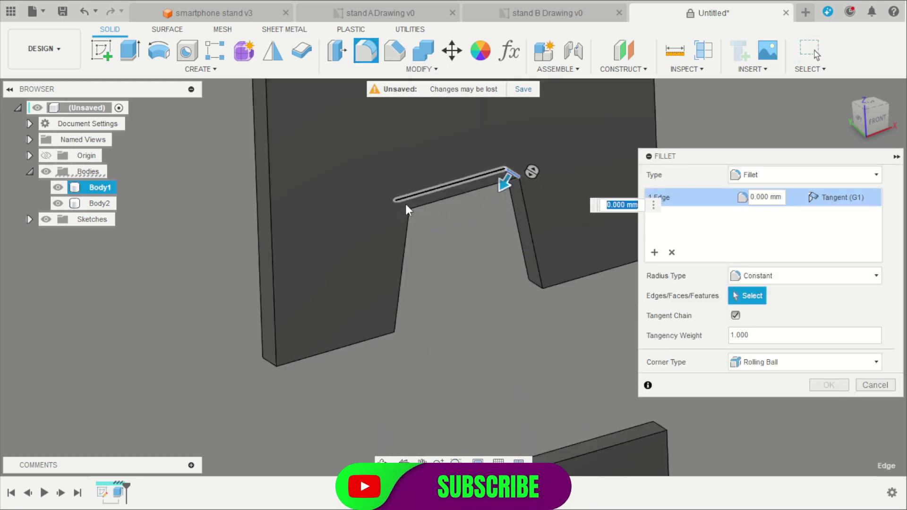
click(383, 325)
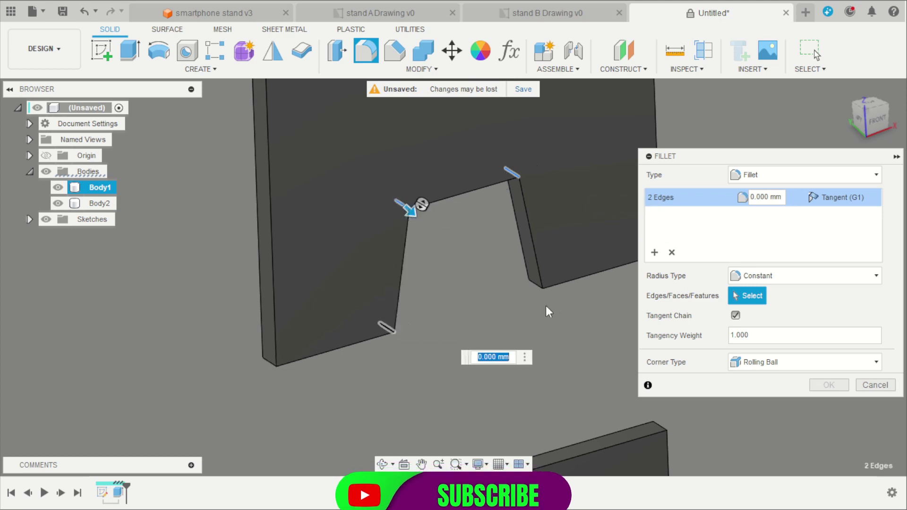
click(535, 285)
scroll(550, 176, down, 8)
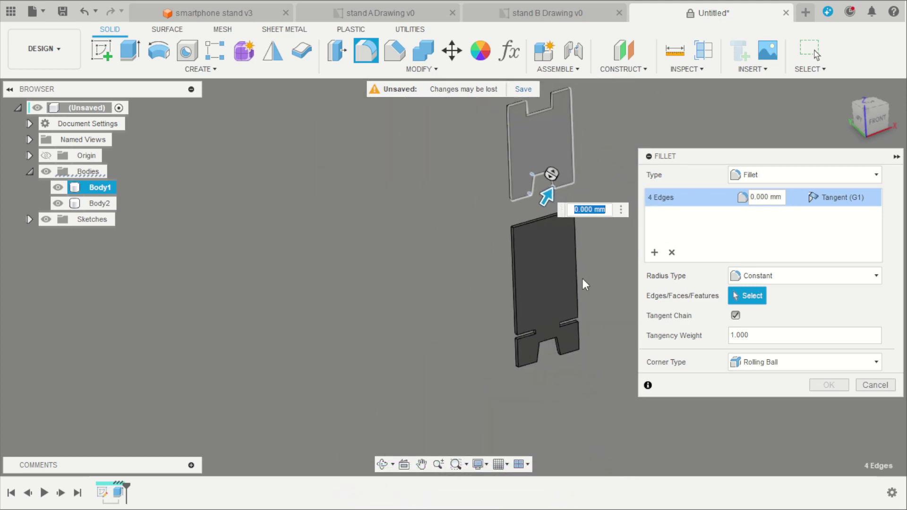
Add the four corner edges of the lower plate's bottom notch and fillet all selected edges with an 8 mm radius.
scroll(537, 364, up, 7)
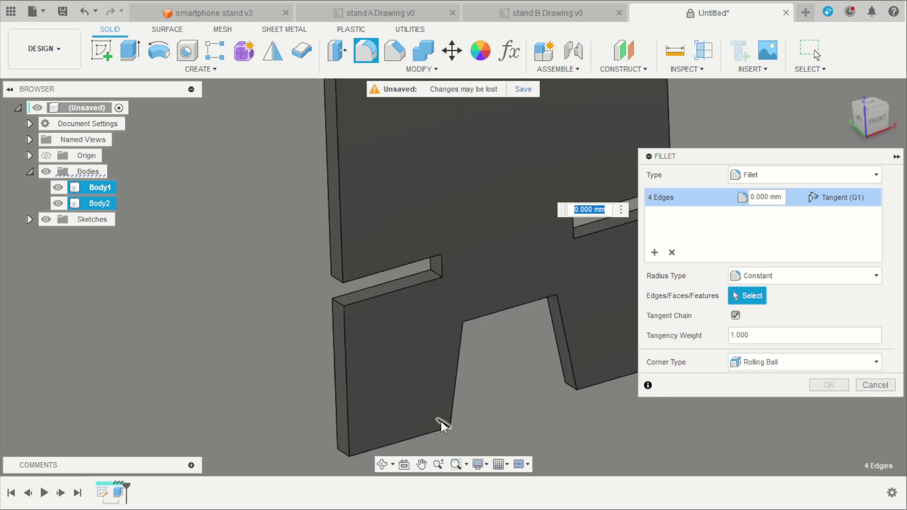
click(441, 421)
click(571, 389)
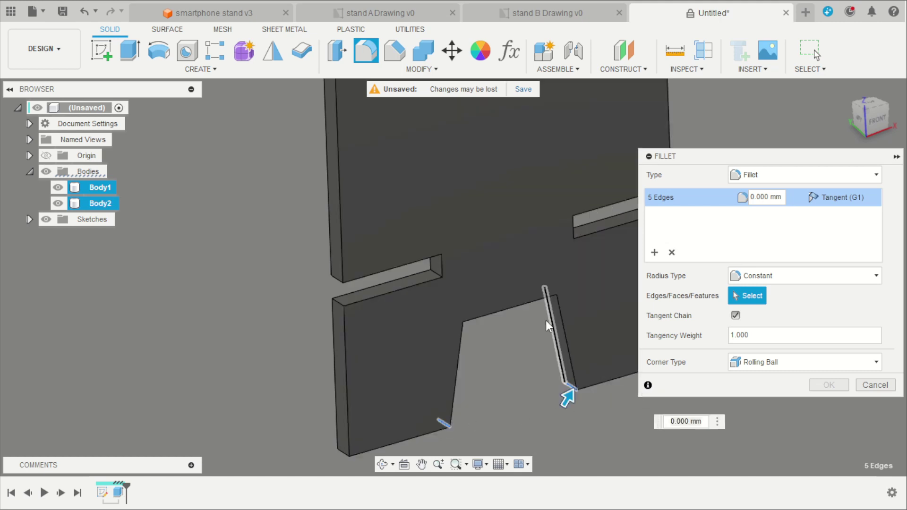
click(550, 289)
click(454, 317)
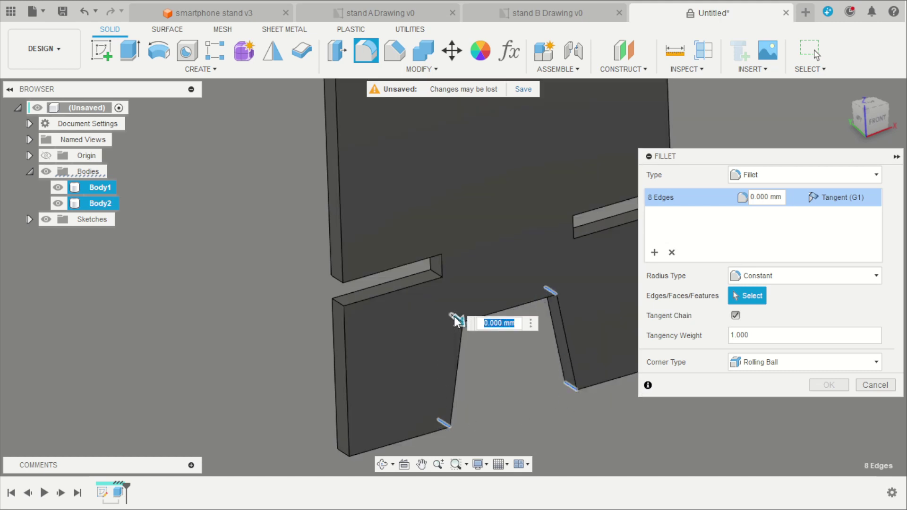
text(8)
key(Return)
scroll(454, 316, down, 5)
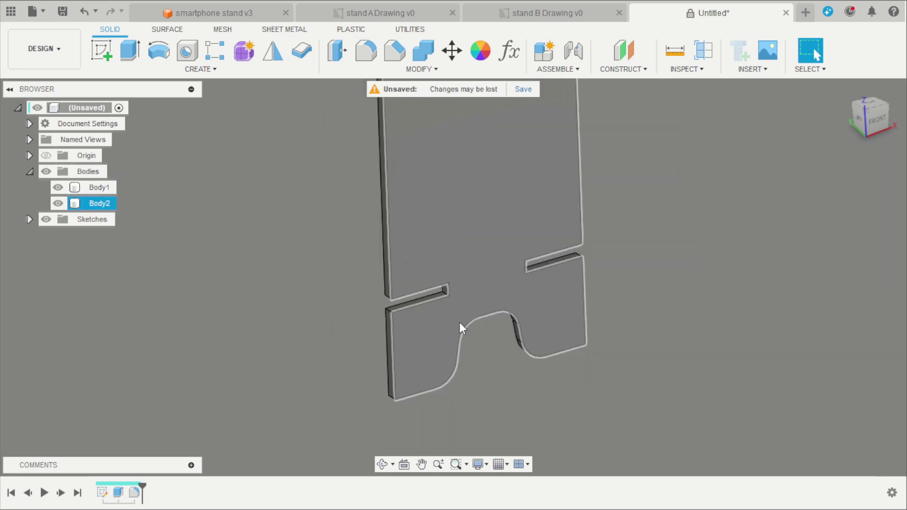
scroll(461, 357, up, 2)
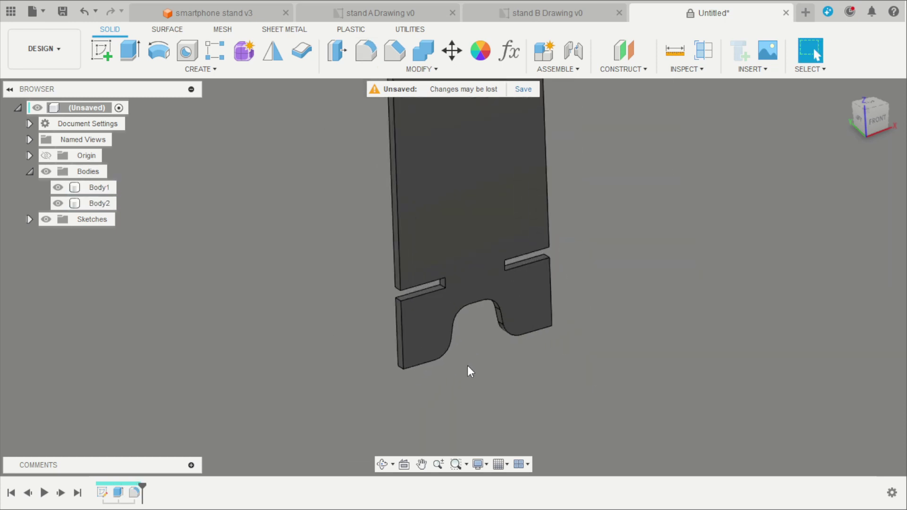
Start another fillet on the lower plate's four outer corner edges, two at its bottom and two at its top.
click(367, 52)
scroll(410, 373, up, 4)
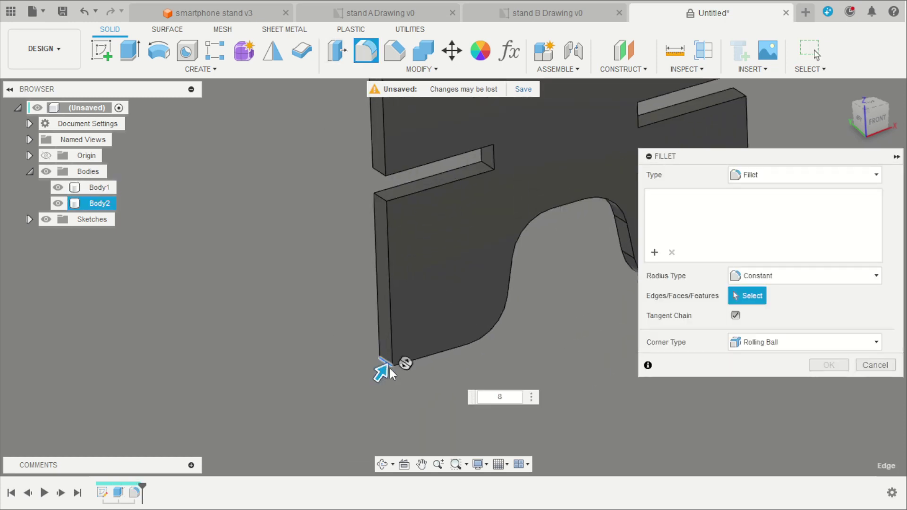
click(390, 368)
scroll(514, 352, down, 5)
scroll(529, 322, up, 3)
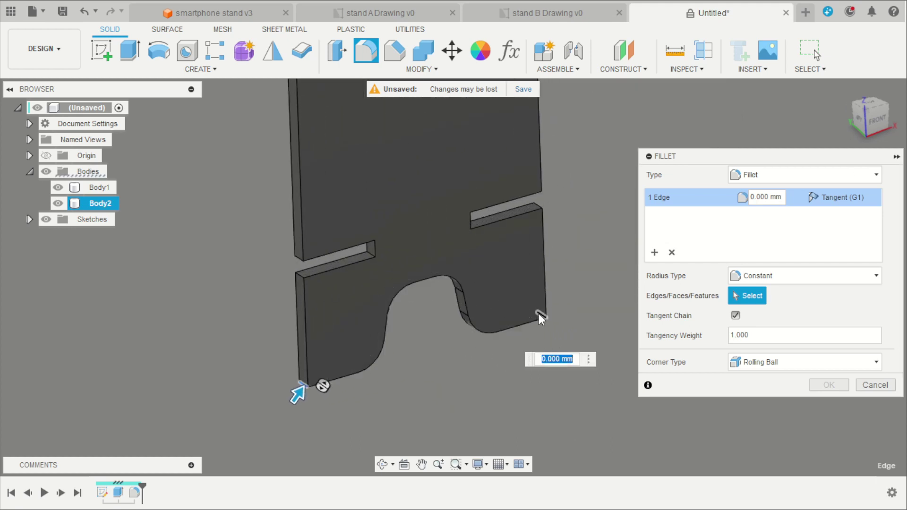
click(538, 314)
scroll(567, 359, down, 3)
scroll(519, 165, up, 4)
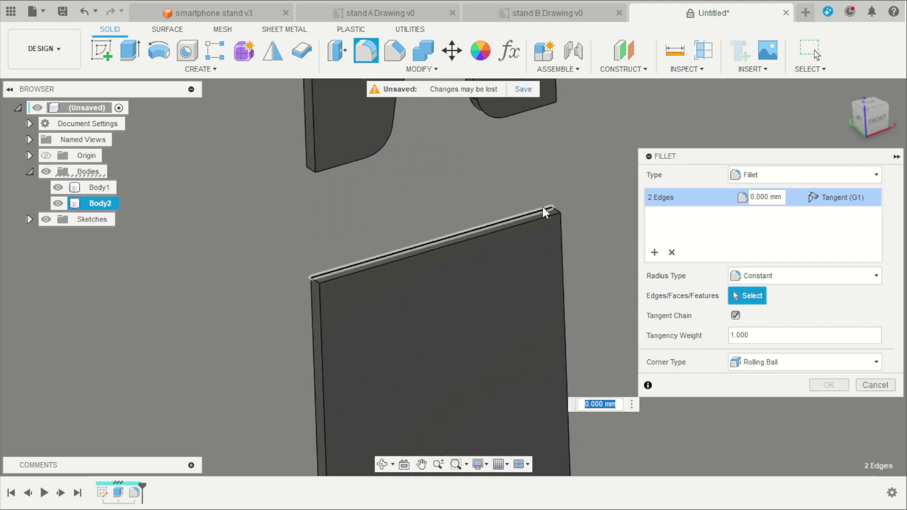
click(555, 210)
scroll(316, 267, up, 1)
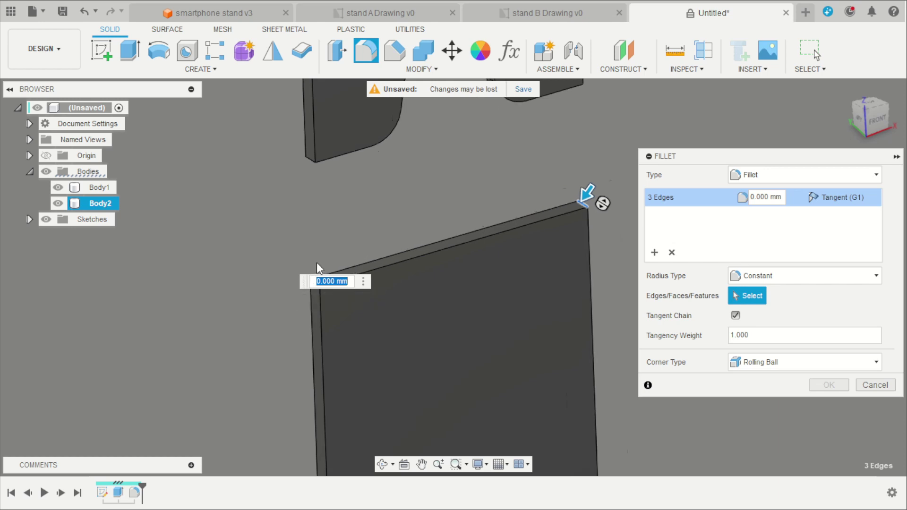
scroll(316, 284, up, 2)
click(316, 307)
scroll(325, 328, down, 3)
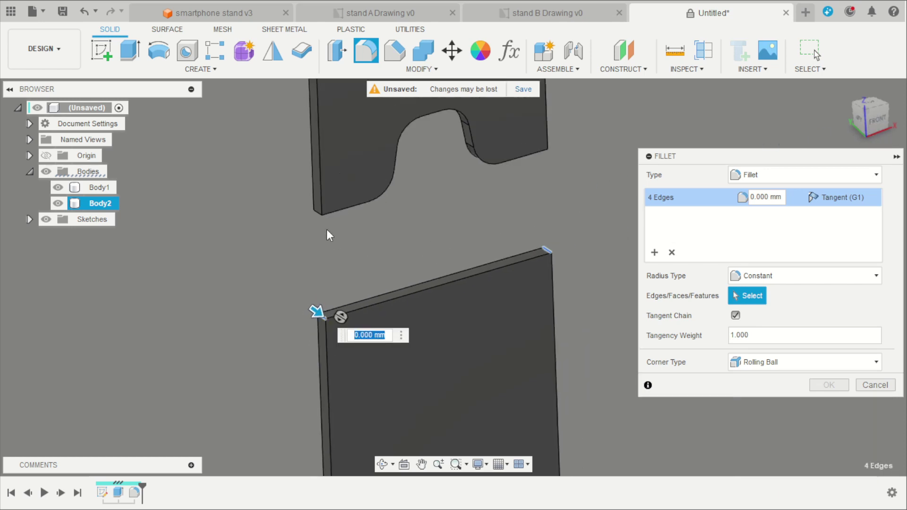
Add the upper plate's two bottom outer corners and its four upper tab corners, and fillet them with a 2 mm radius.
scroll(314, 215, up, 1)
click(313, 212)
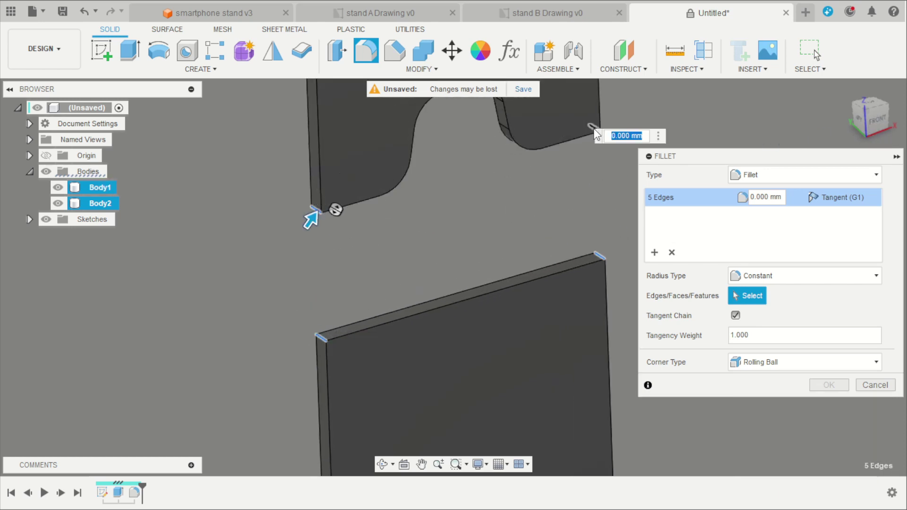
scroll(579, 177, down, 6)
scroll(612, 110, up, 3)
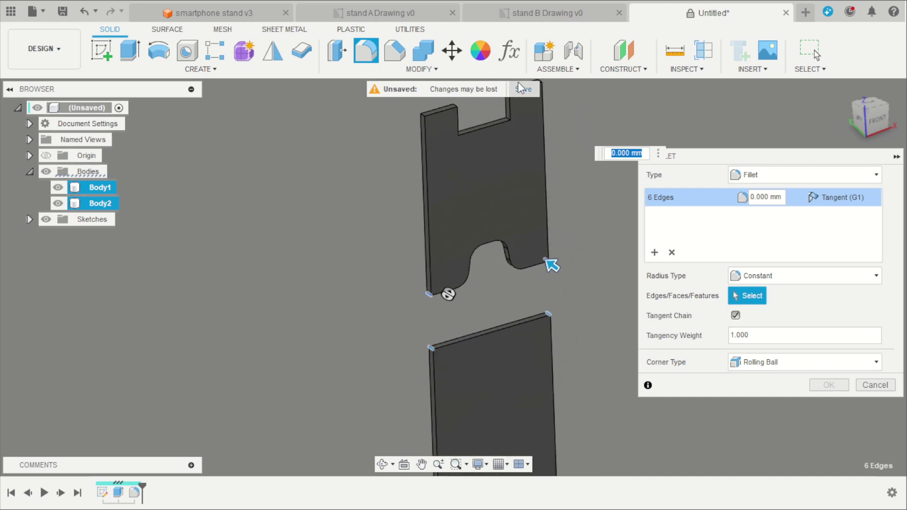
scroll(461, 196, down, 2)
scroll(458, 167, up, 5)
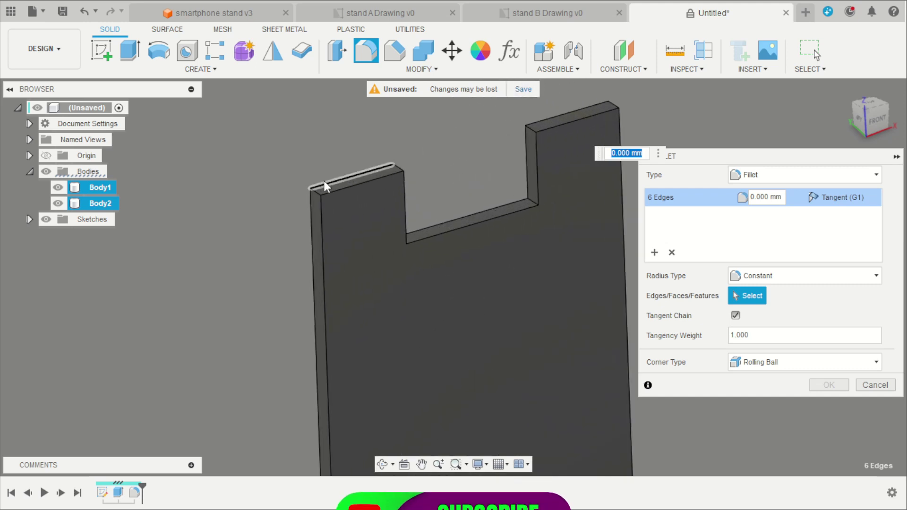
click(315, 192)
click(396, 167)
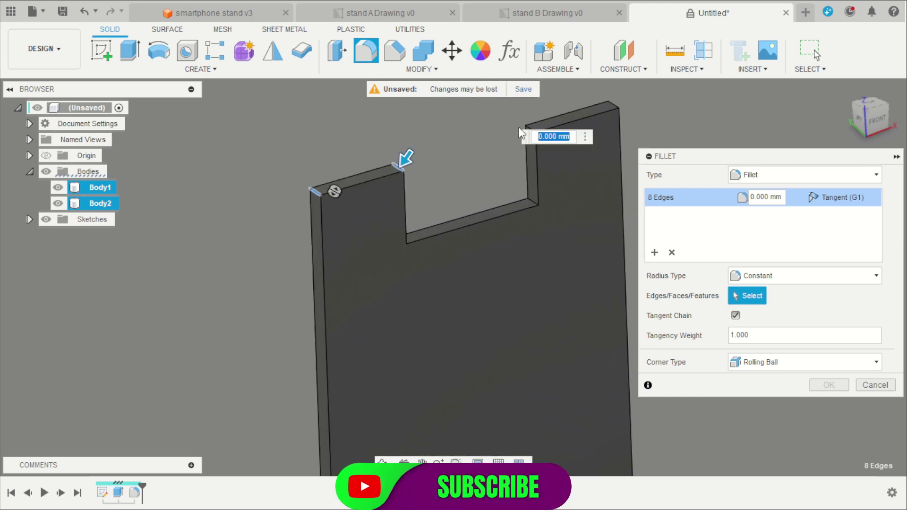
click(528, 127)
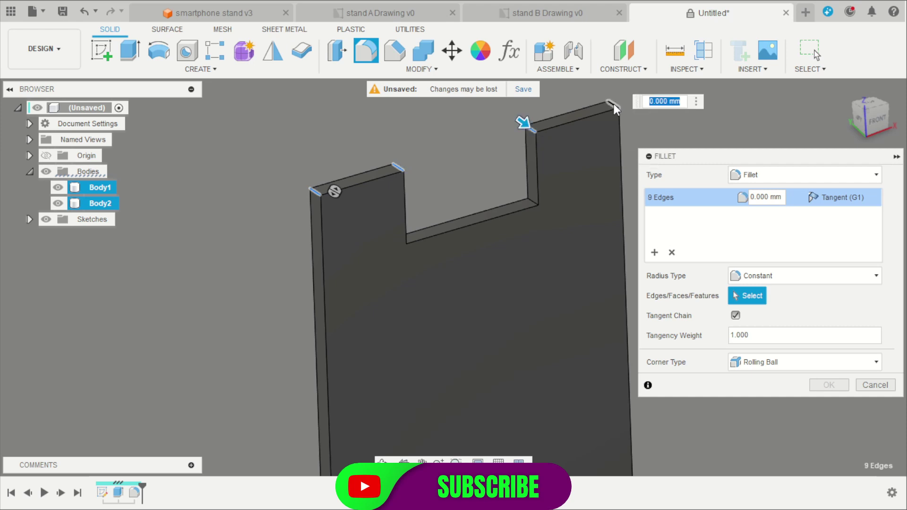
click(614, 104)
text(2)
key(Return)
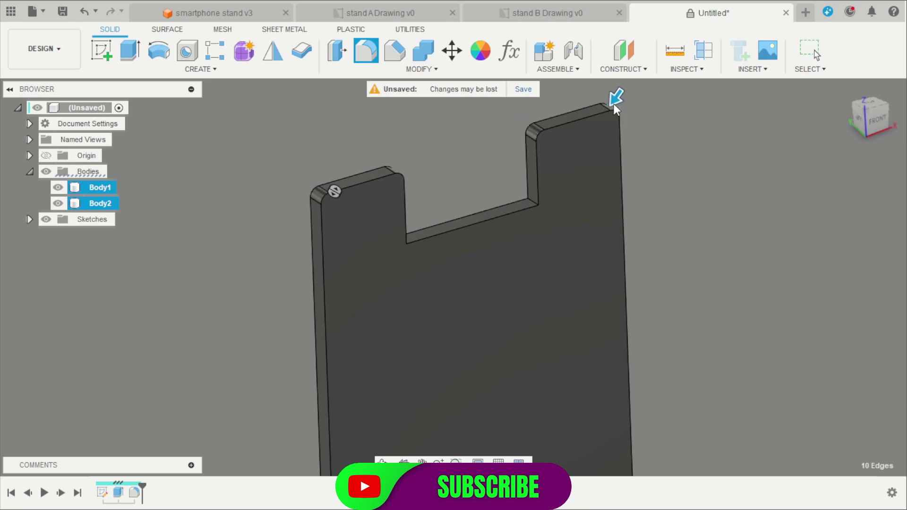
Start a third fillet on the two inner corner edges of the rectangular cutout in the upper plate's top edge.
scroll(591, 120, down, 5)
shift+middle_drag(574, 132, 598, 157)
scroll(597, 157, up, 4)
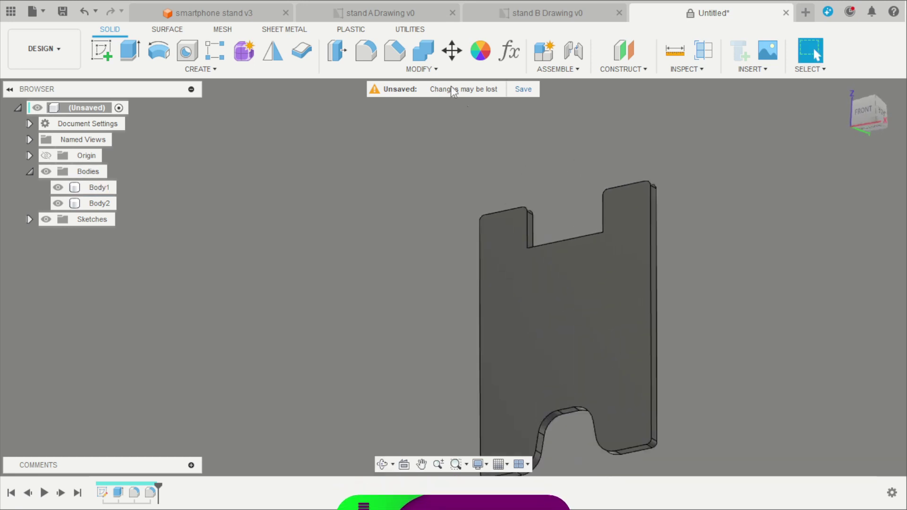
key(f)
scroll(537, 209, up, 3)
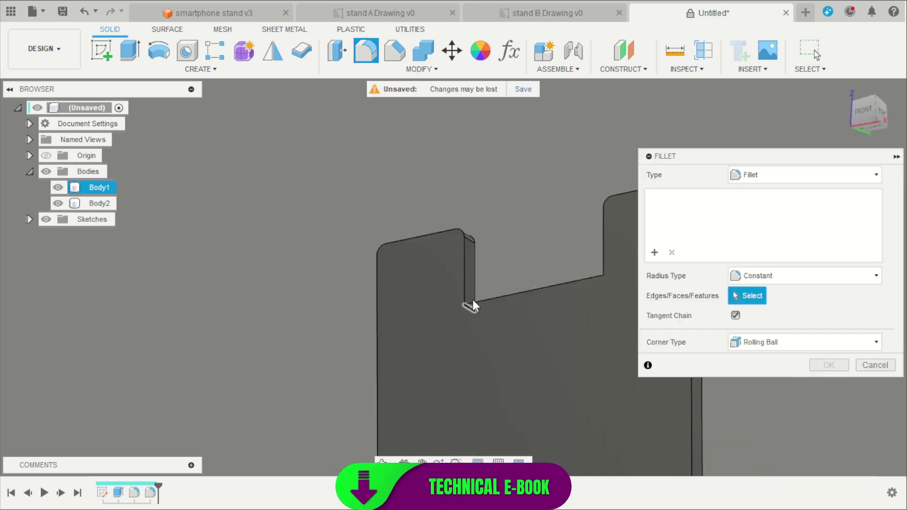
scroll(464, 303, up, 3)
click(461, 300)
scroll(556, 259, down, 3)
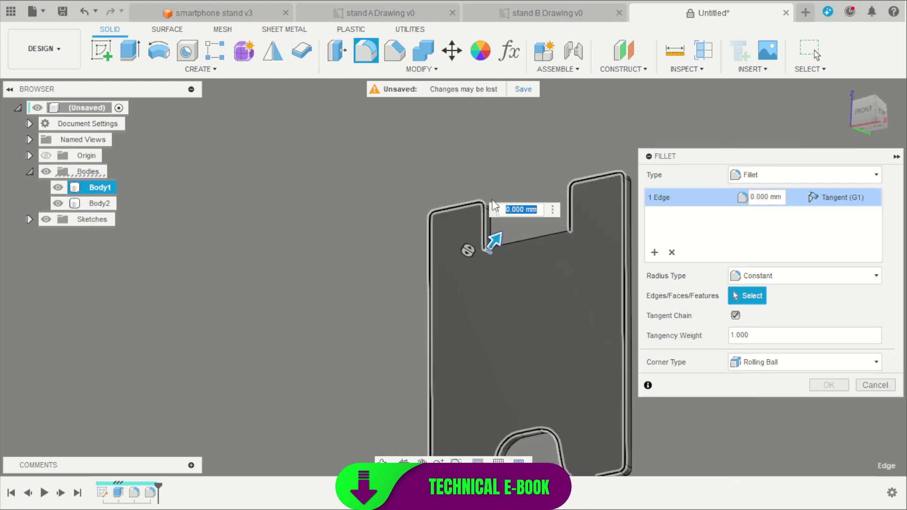
scroll(562, 237, up, 3)
click(563, 257)
scroll(544, 229, down, 5)
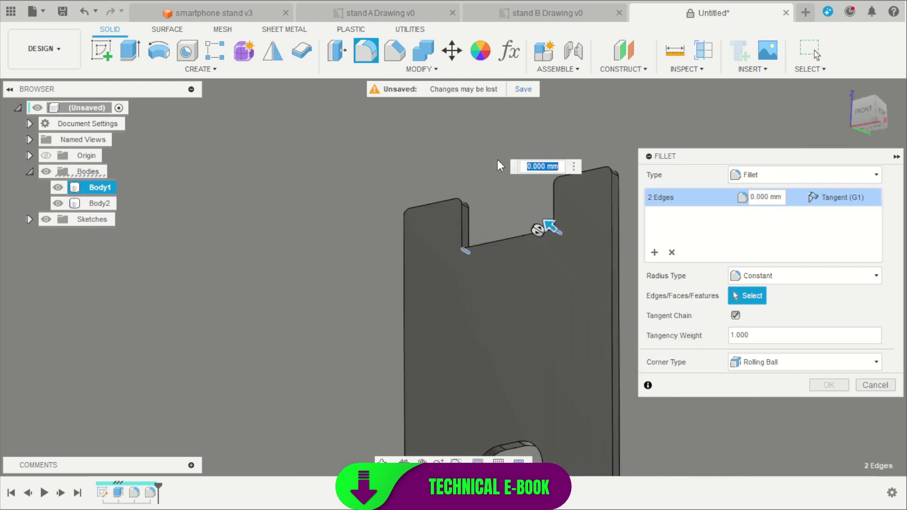
Add the two inner and two outer corner edges of the lower plate's left side slot to the fillet.
scroll(496, 331, up, 3)
scroll(520, 307, down, 3)
scroll(543, 406, up, 8)
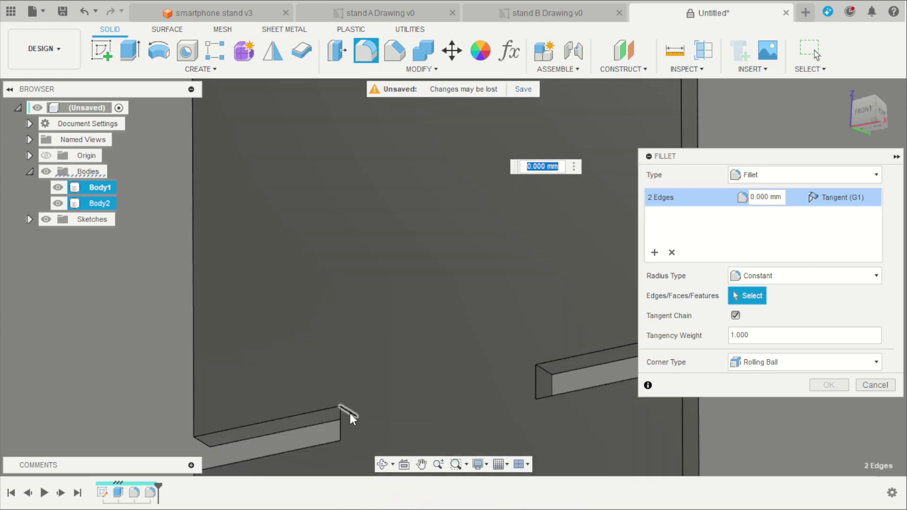
click(341, 425)
click(345, 443)
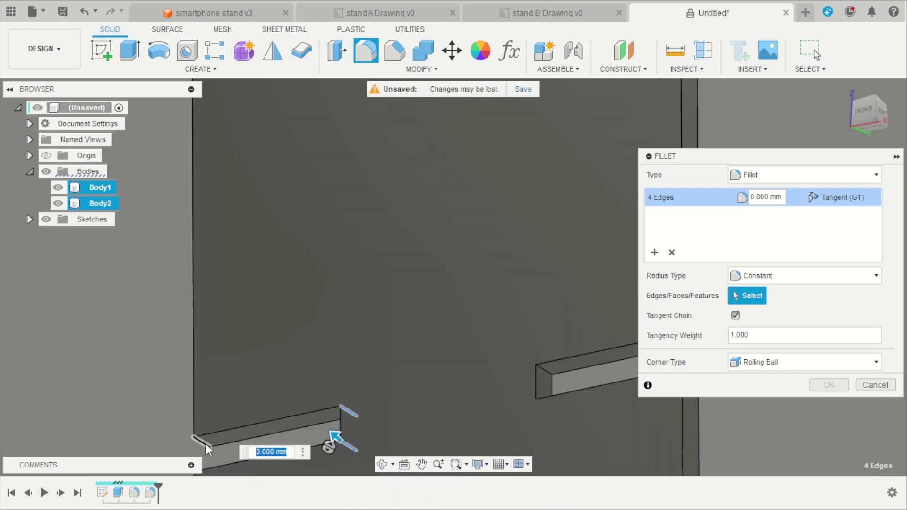
click(206, 444)
scroll(333, 385, down, 3)
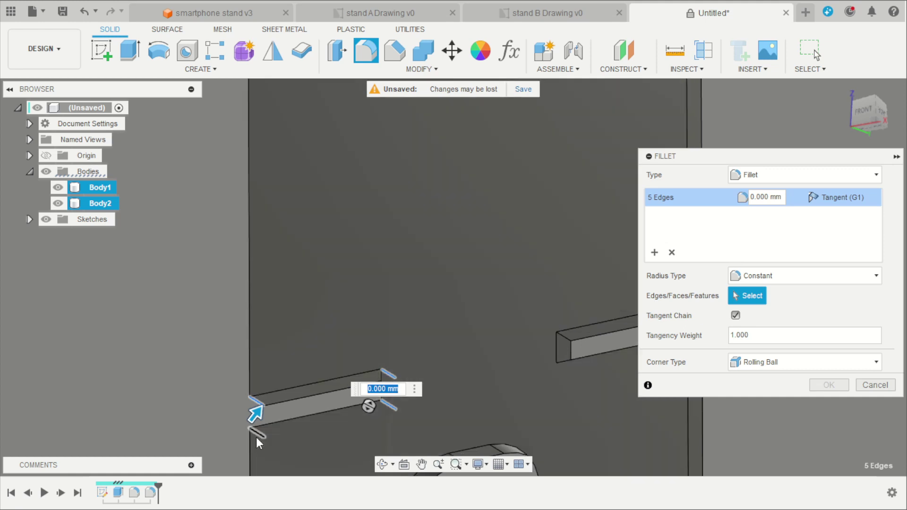
click(256, 438)
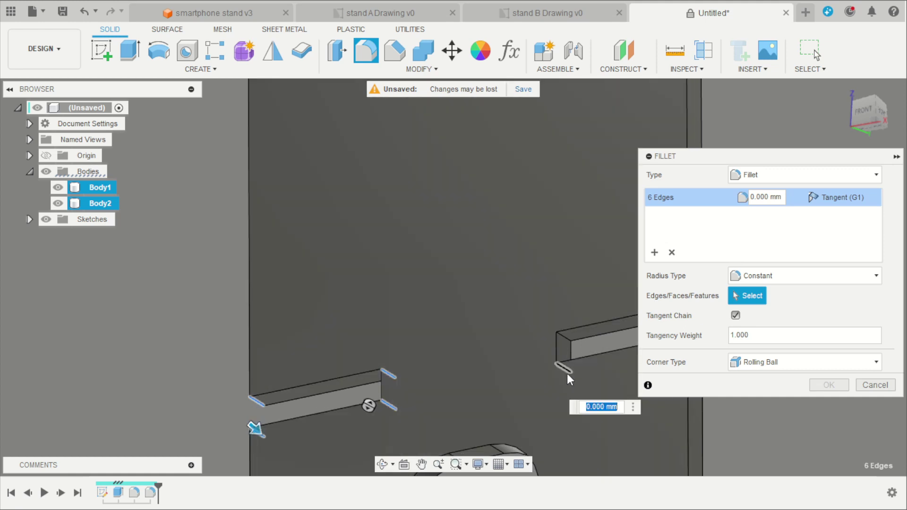
Add the four corner edges of the lower plate's right side slot and apply the fillet with a 1 mm radius.
click(567, 373)
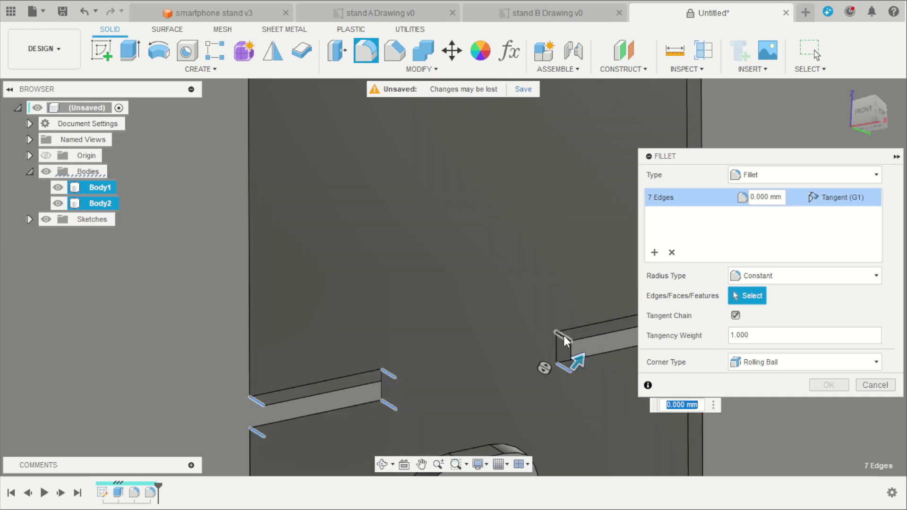
click(563, 336)
scroll(442, 298, down, 3)
scroll(629, 325, up, 4)
click(540, 317)
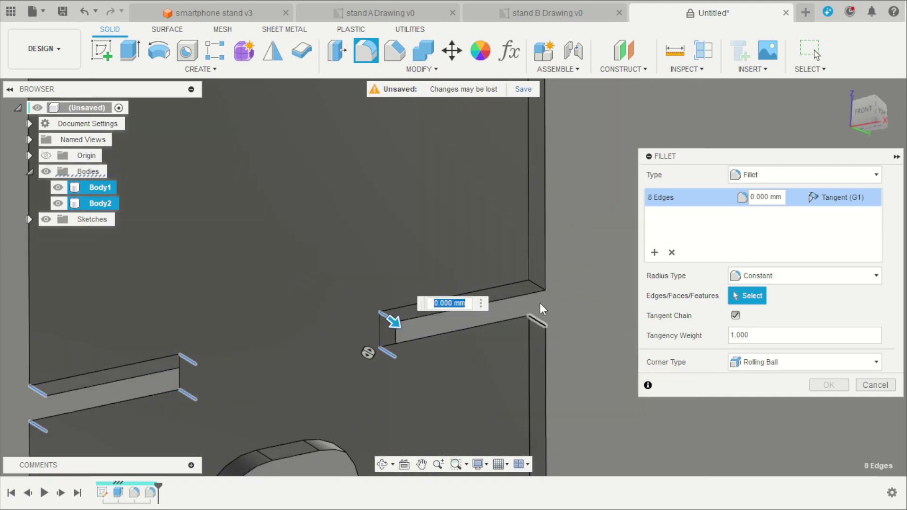
click(538, 287)
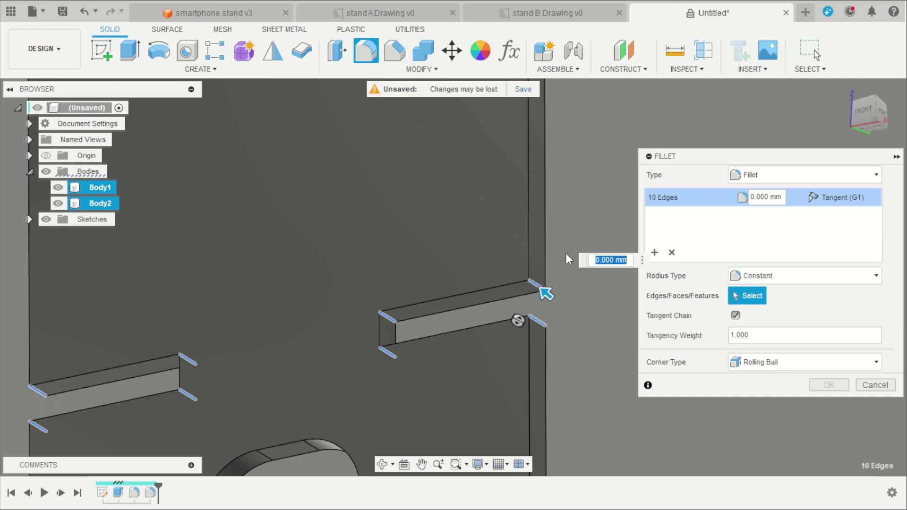
text(1)
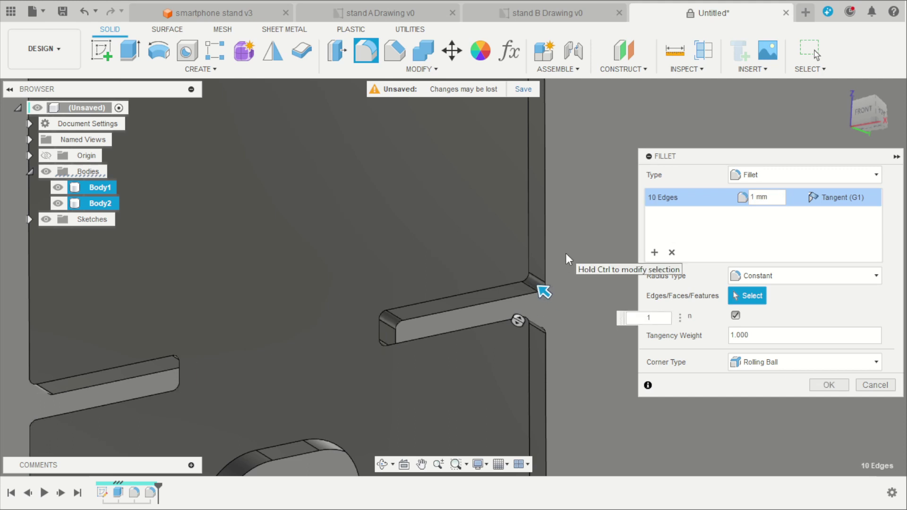
key(Return)
scroll(566, 259, down, 5)
shift+middle_drag(565, 253, 616, 275)
scroll(617, 237, down, 3)
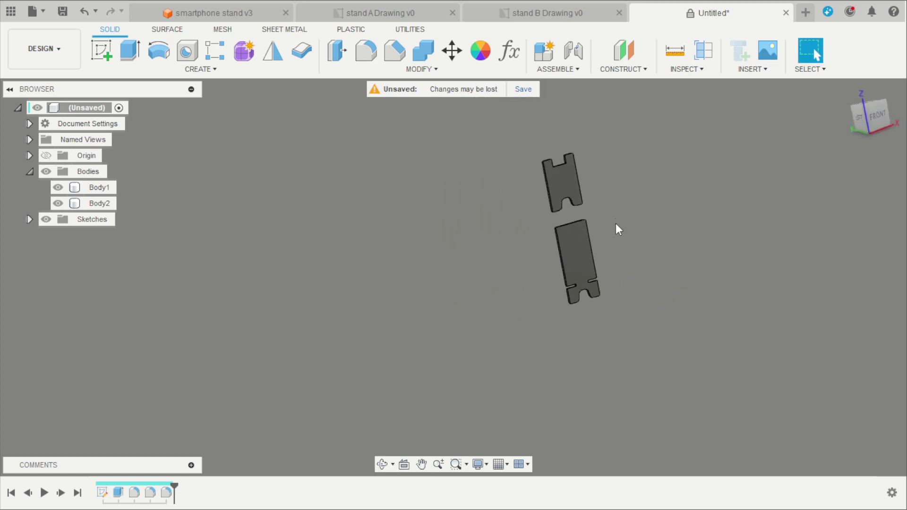
Convert the lower plate's body and the upper plate's body into separate components.
scroll(609, 142, up, 3)
scroll(585, 184, down, 2)
scroll(591, 172, up, 2)
shift+middle_drag(591, 173, 529, 196)
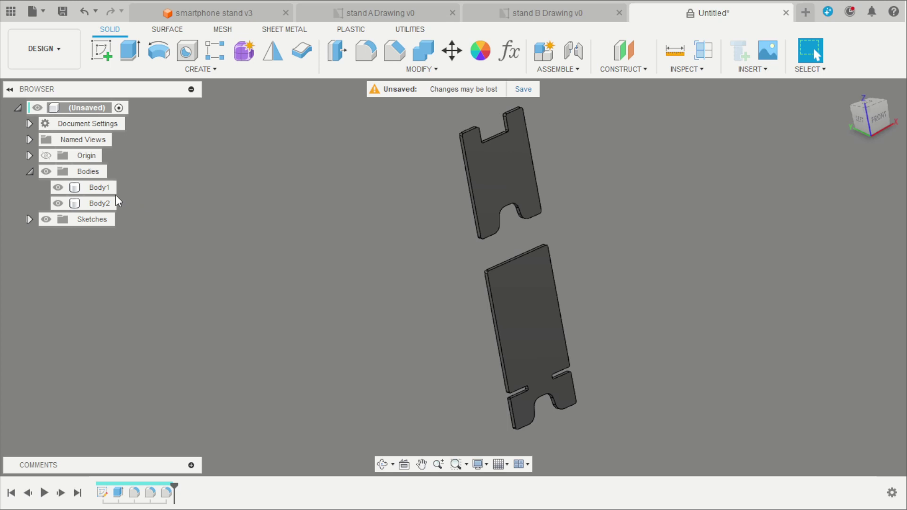
click(101, 188)
click(107, 204)
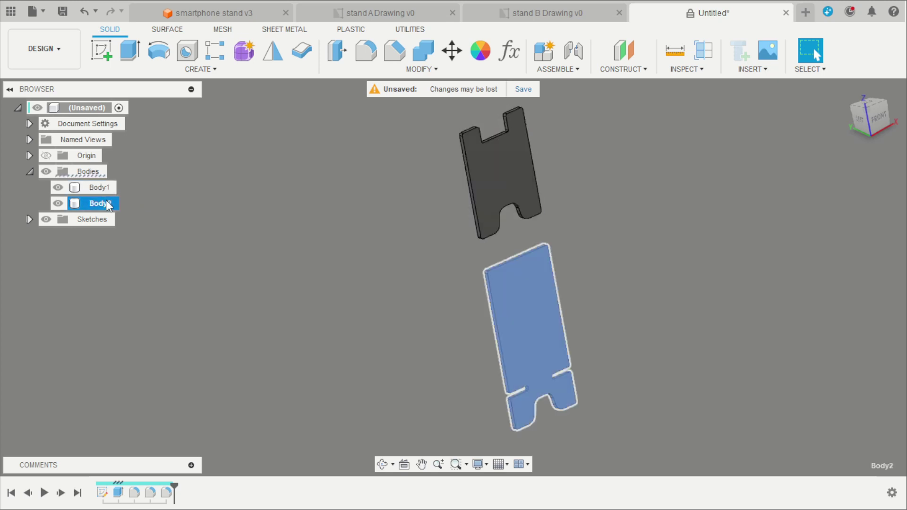
right_click(108, 205)
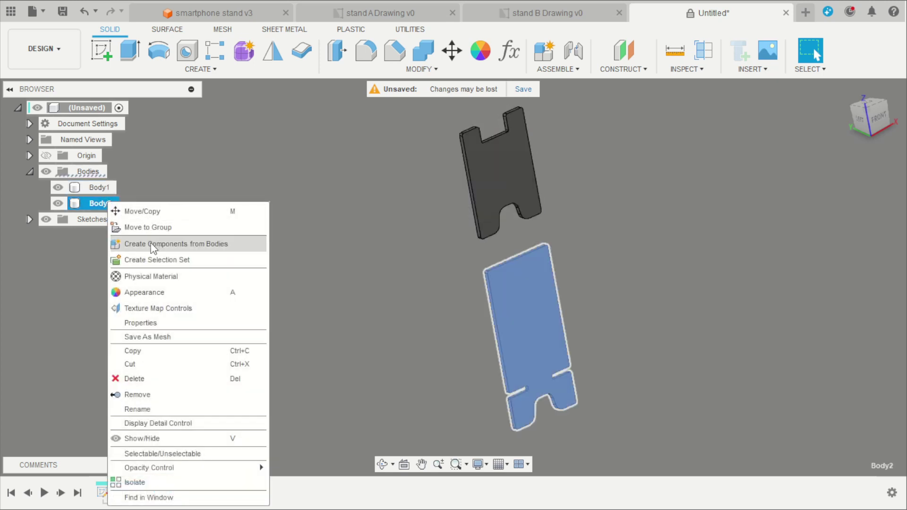
click(142, 244)
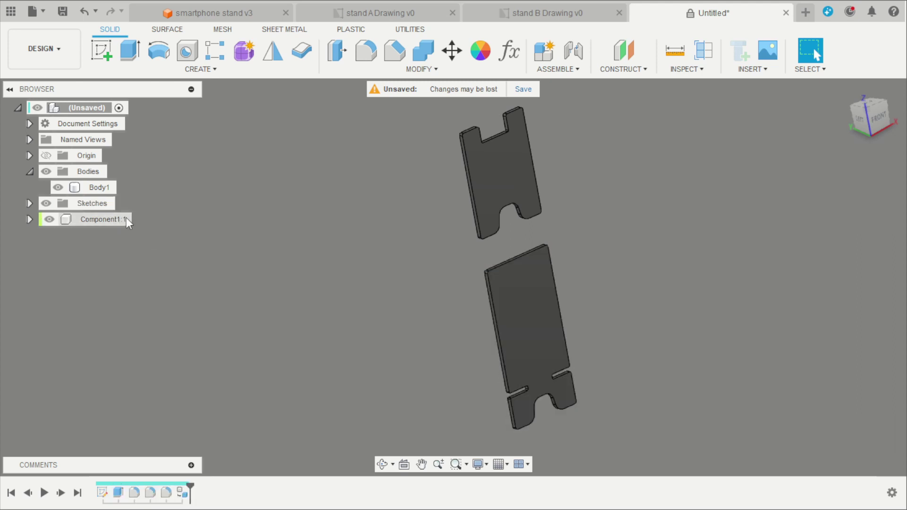
right_click(104, 187)
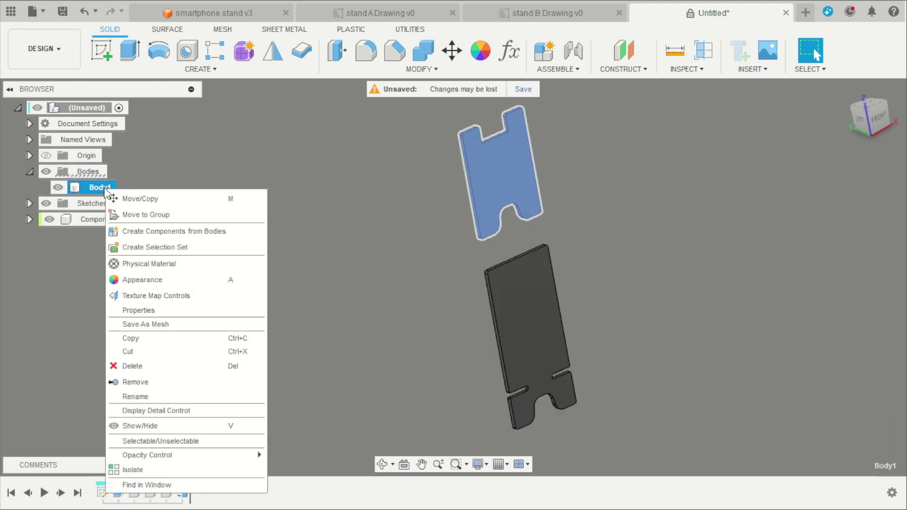
click(152, 234)
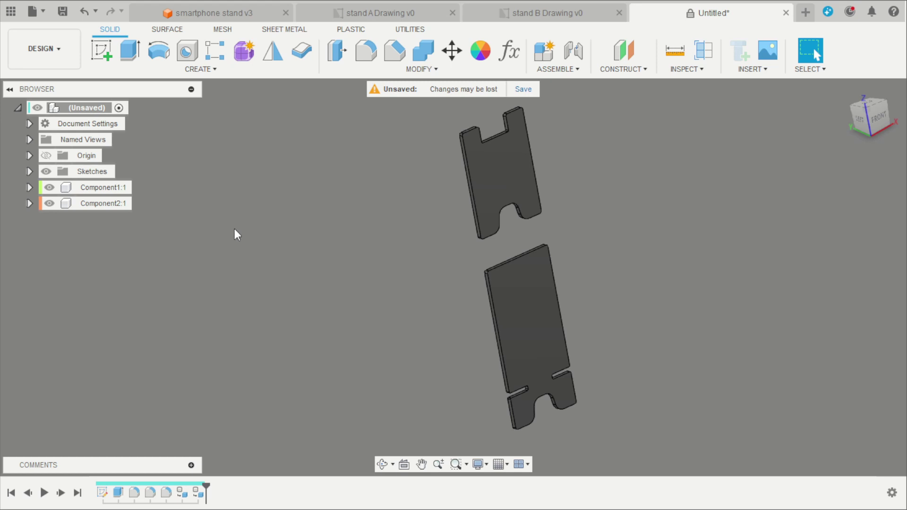
Display the components in distinct colors and ground the lower plate's component.
key(shift+n)
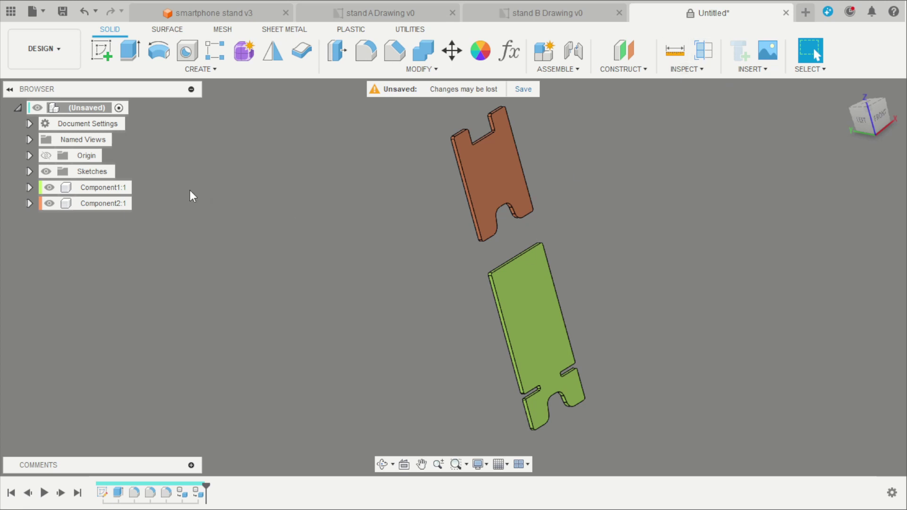
right_click(108, 186)
click(139, 25)
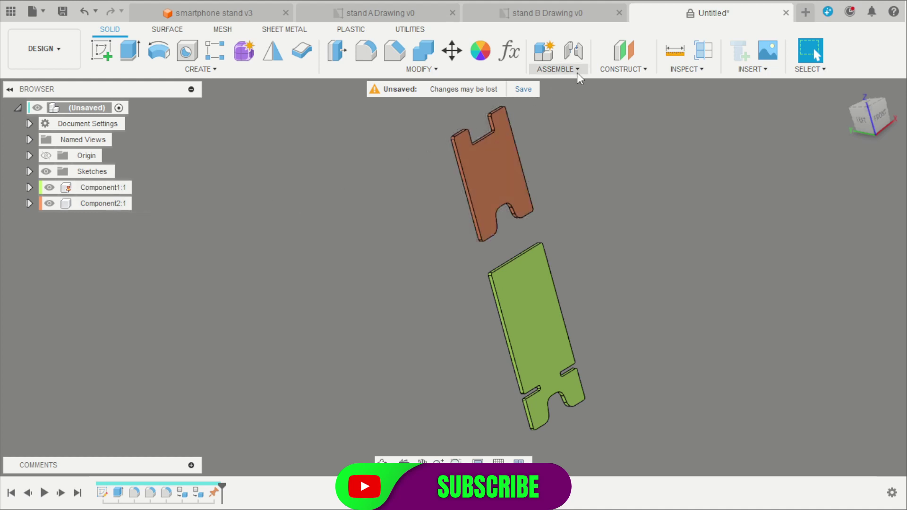
Start a joint with its first snap at the center of the rectangular cutout's bottom face on the upper plate.
click(580, 57)
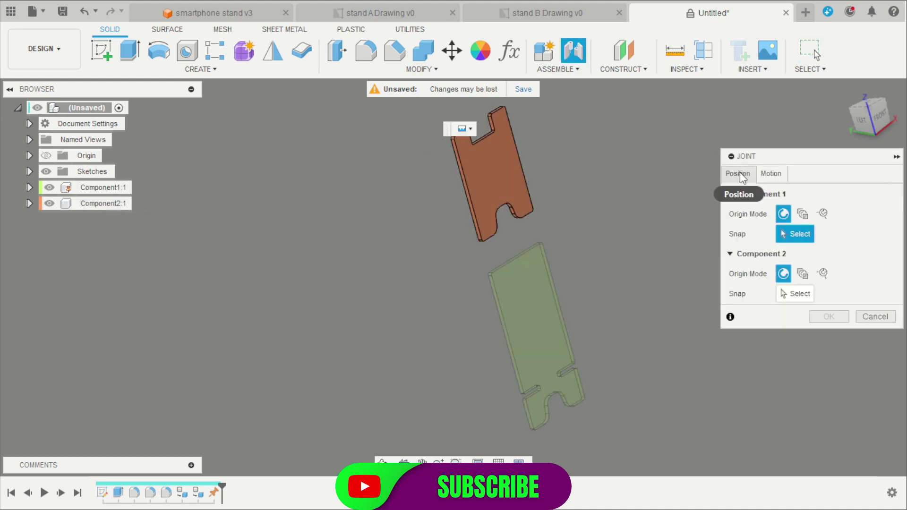
shift+middle_drag(662, 217, 636, 228)
scroll(552, 201, up, 5)
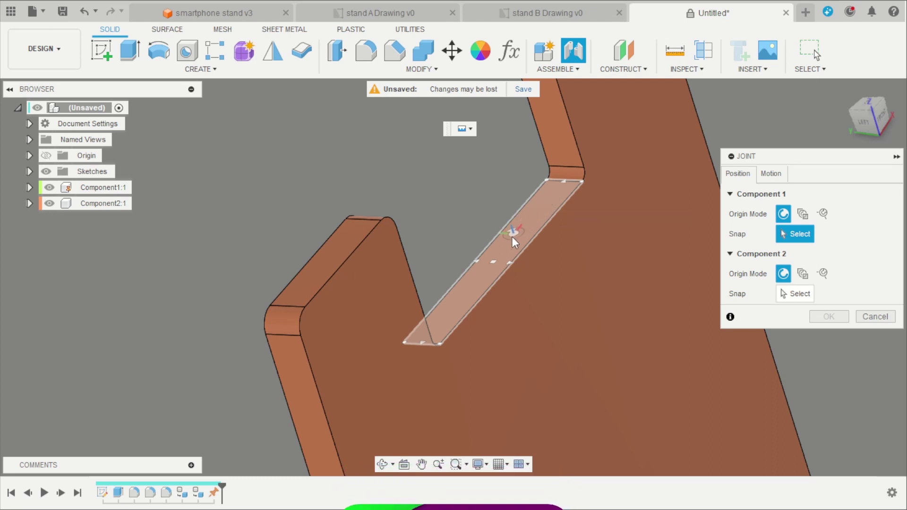
click(496, 262)
scroll(454, 219, down, 5)
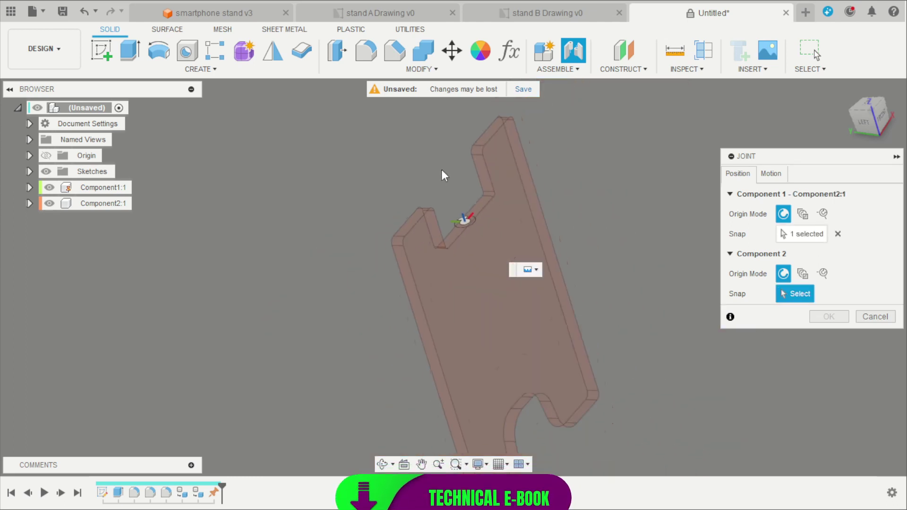
Set the joint's second snap at the middle of a side slot's inner end edge on the lower plate.
shift+middle_drag(464, 217, 531, 407)
scroll(500, 434, up, 3)
scroll(503, 338, up, 6)
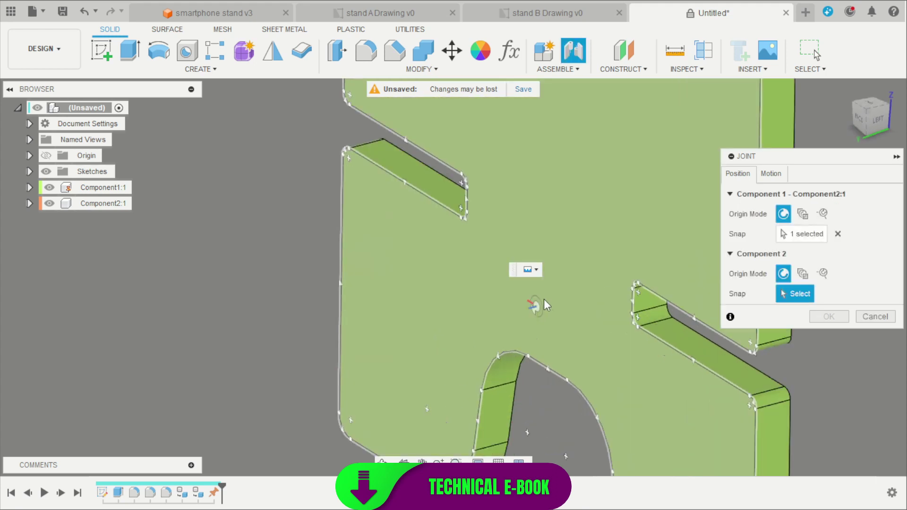
scroll(561, 254, up, 5)
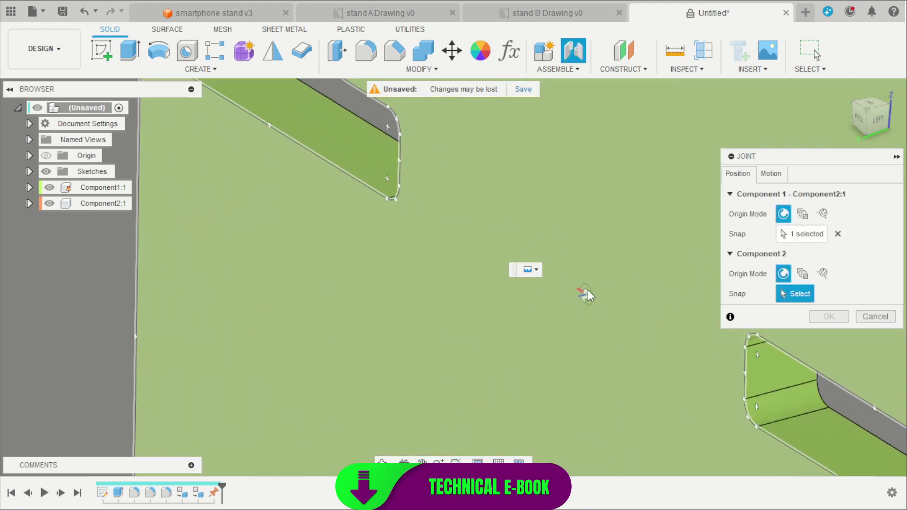
click(739, 375)
scroll(520, 262, down, 8)
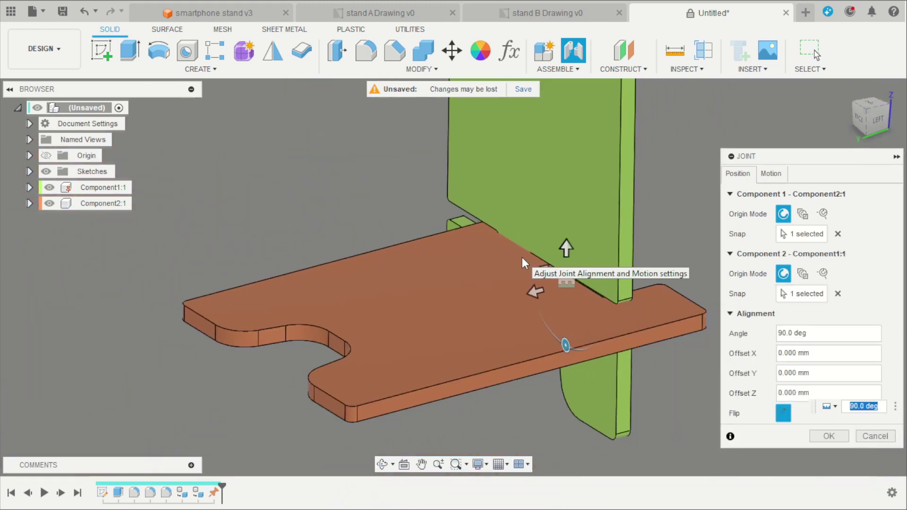
Set the joint's Y offset to 14 mm and apply the joint.
drag(555, 282, 519, 261)
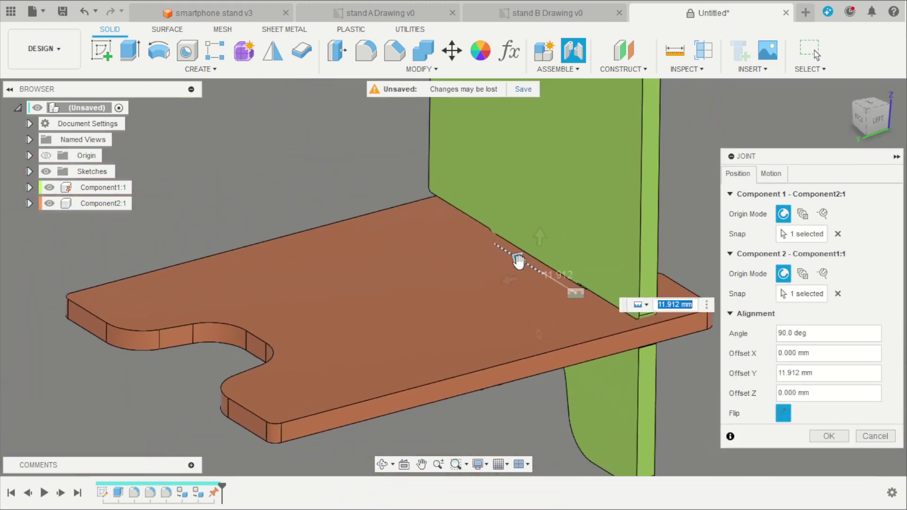
text(14)
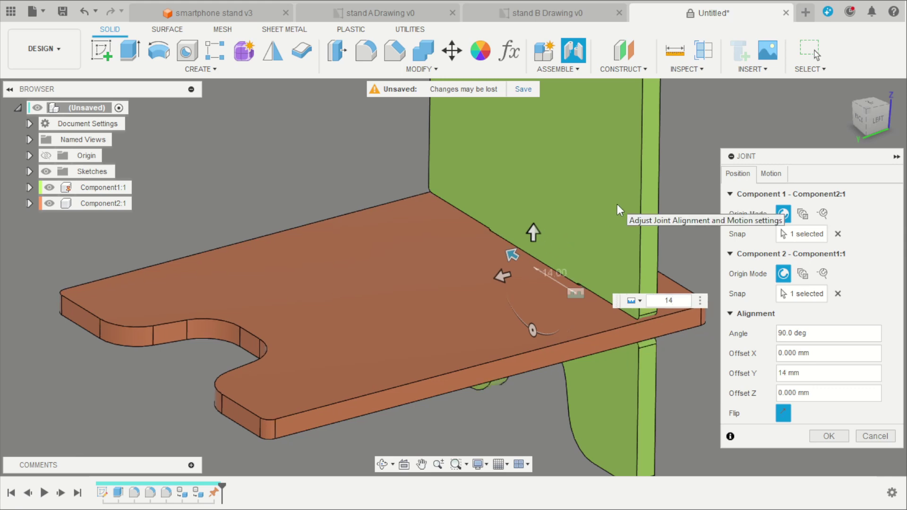
key(Return)
shift+middle_drag(831, 229, 658, 275)
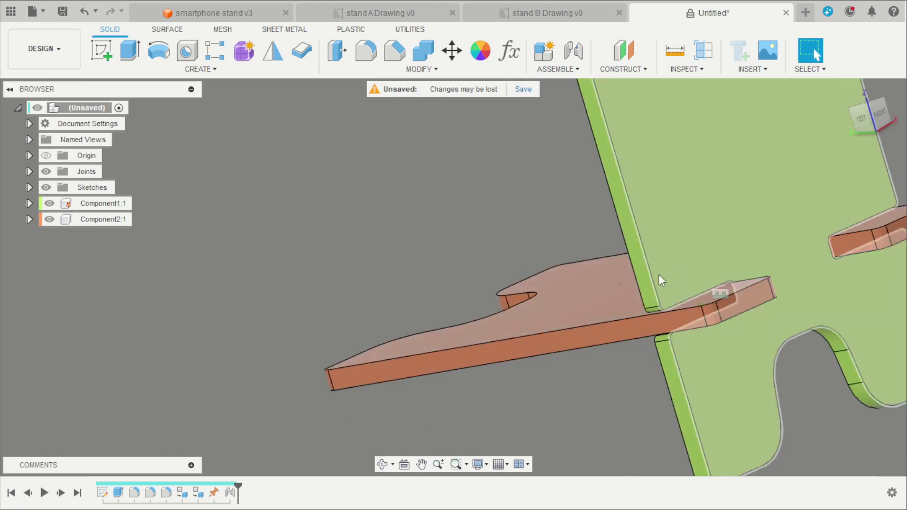
Run an interference check between the two stand components, leaving coincident faces out, and close the check.
scroll(434, 339, down, 4)
scroll(581, 214, up, 2)
scroll(627, 108, down, 2)
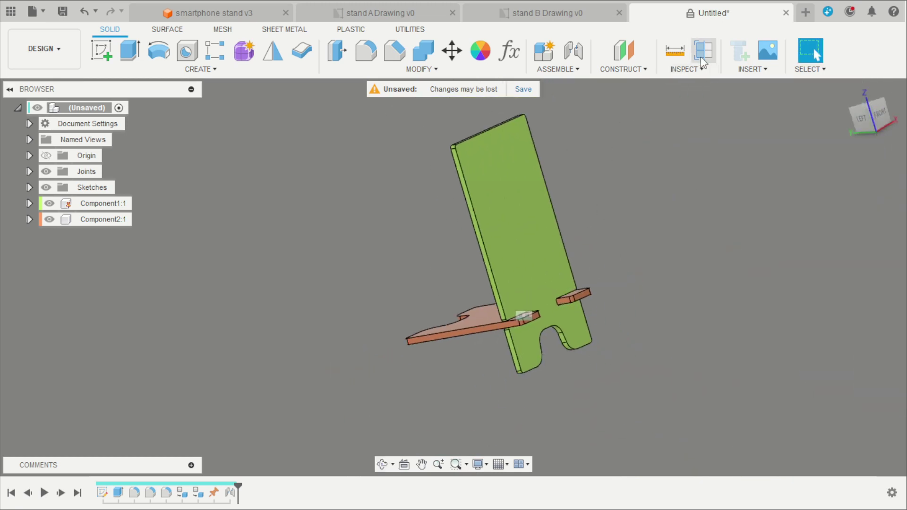
click(701, 69)
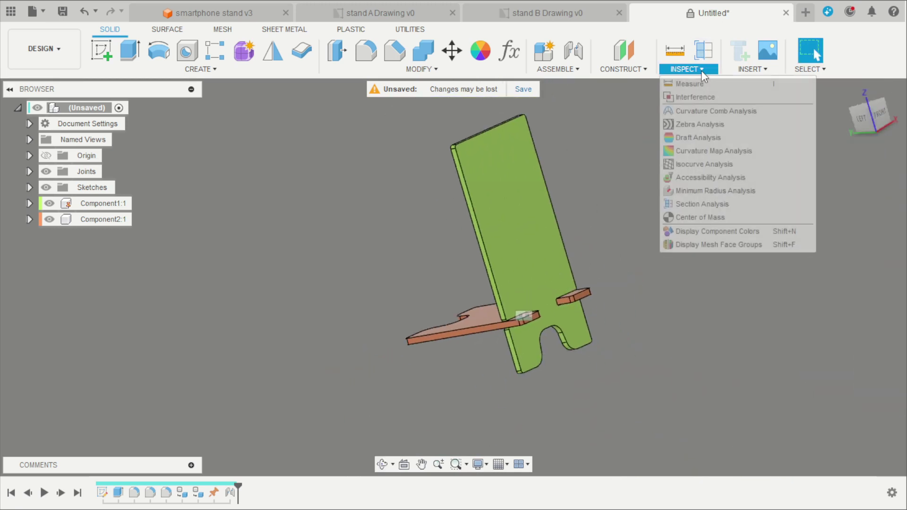
click(703, 98)
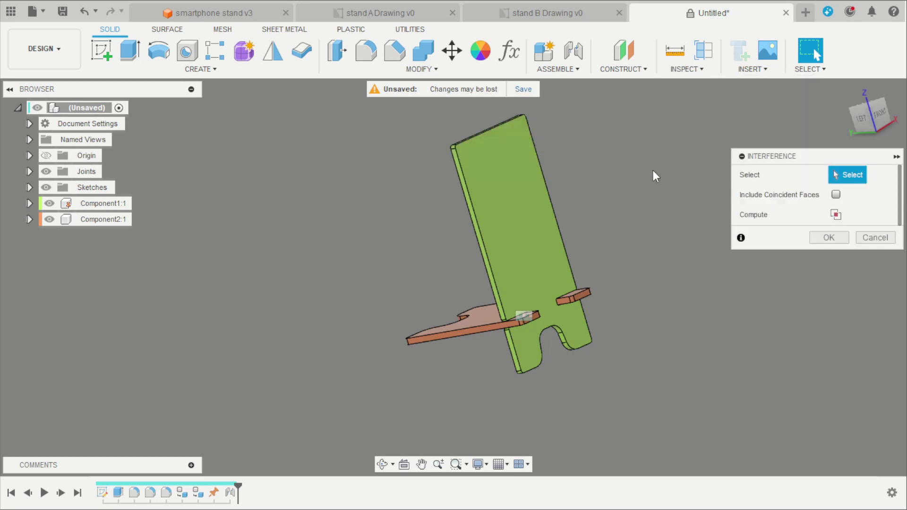
click(509, 238)
click(432, 355)
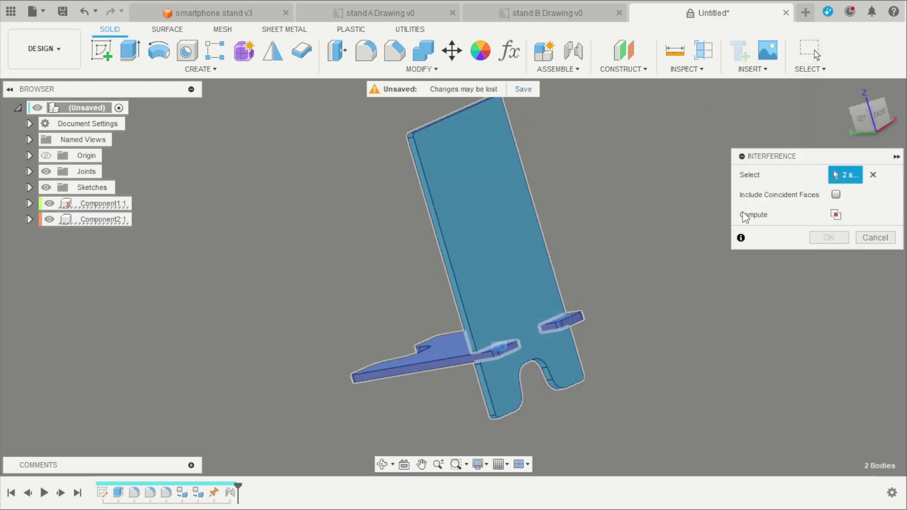
click(839, 219)
click(487, 257)
click(868, 237)
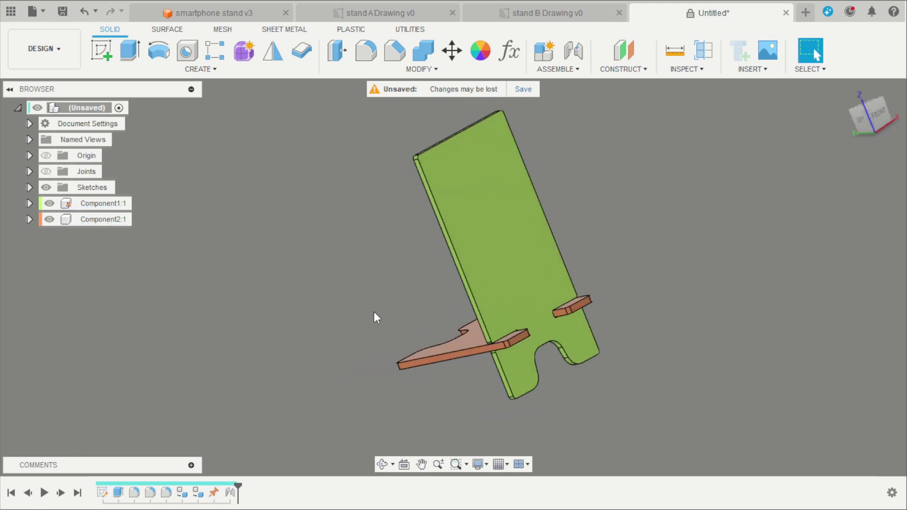
Show the project's files and save the design as "stand smartphone" in the "Fusion 360 #80 - Smartphone Stand assemble" project.
click(11, 14)
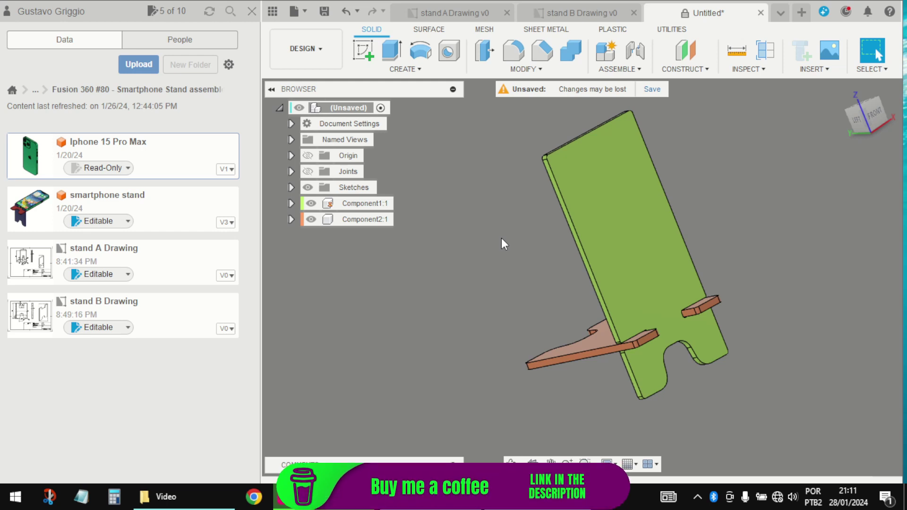
key(ctrl+s)
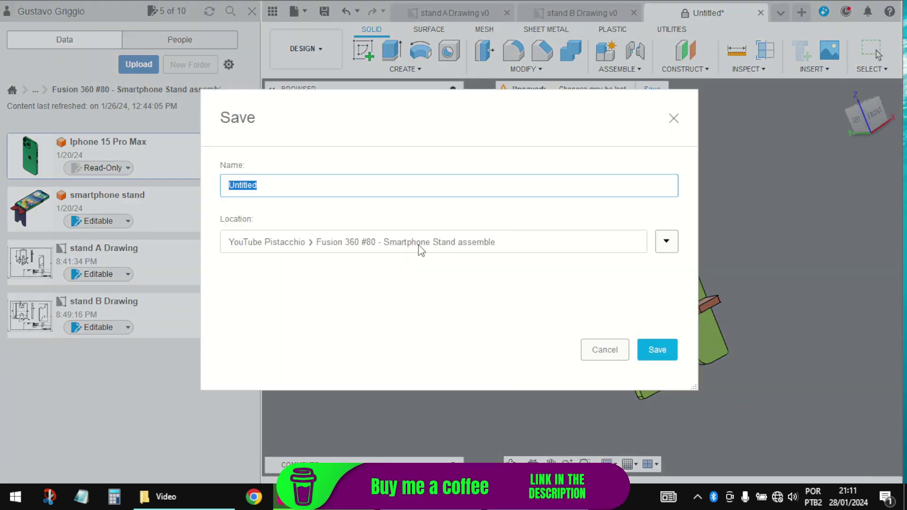
drag(257, 190, 226, 191)
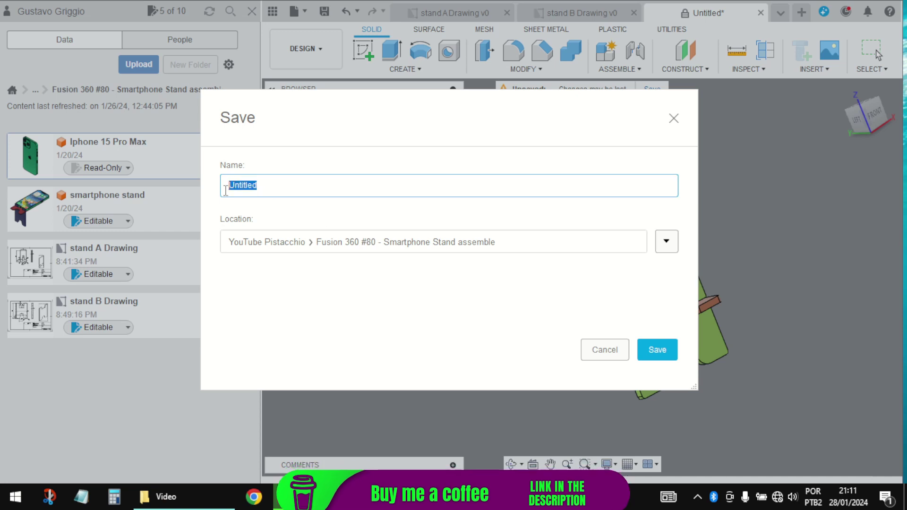
text(stand sma)
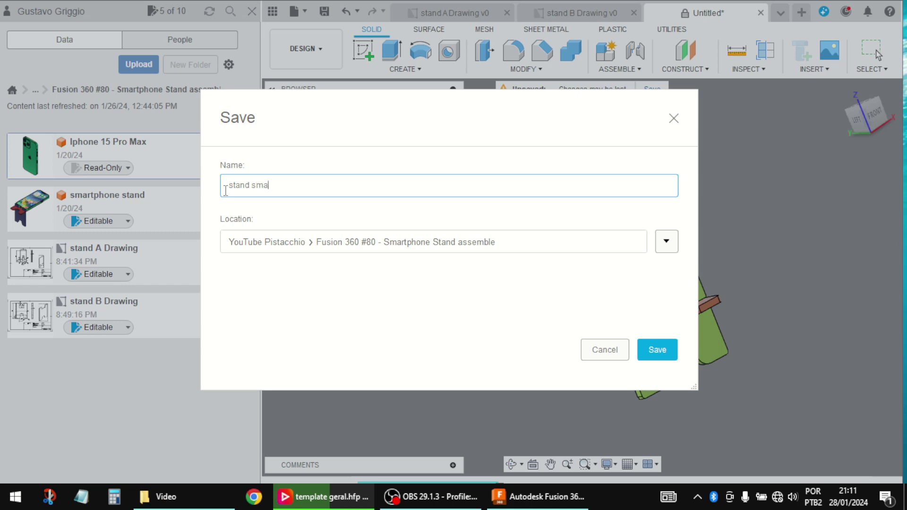
text(rtphone)
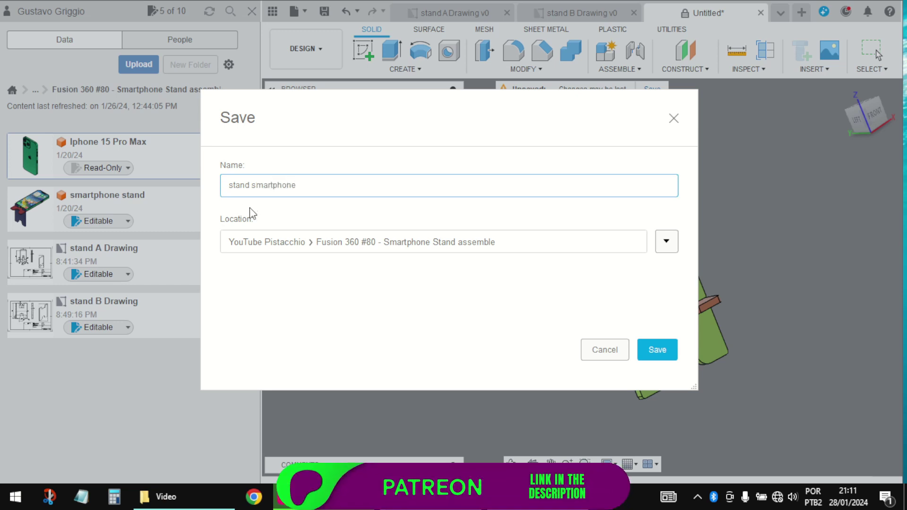
click(658, 350)
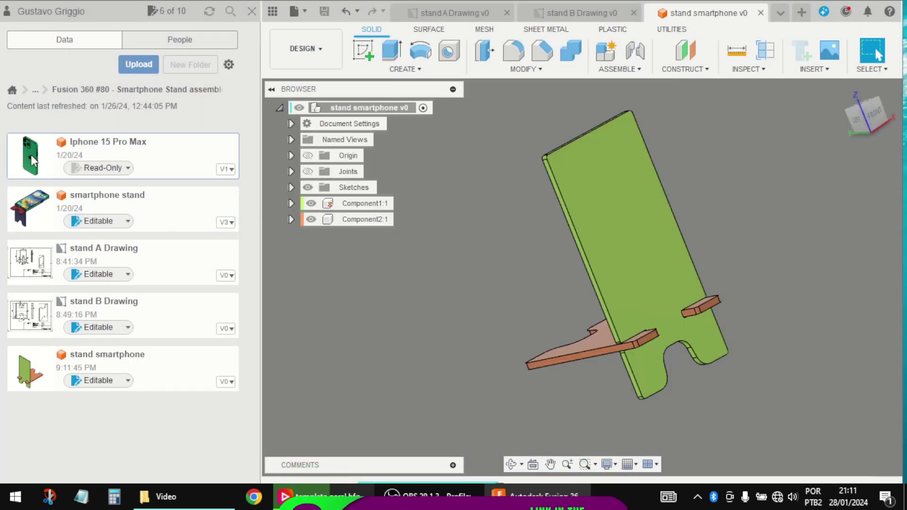
Insert the Iphone 15 Pro Max model into the design and rotate it 180 degrees about the Z axis.
drag(28, 159, 628, 255)
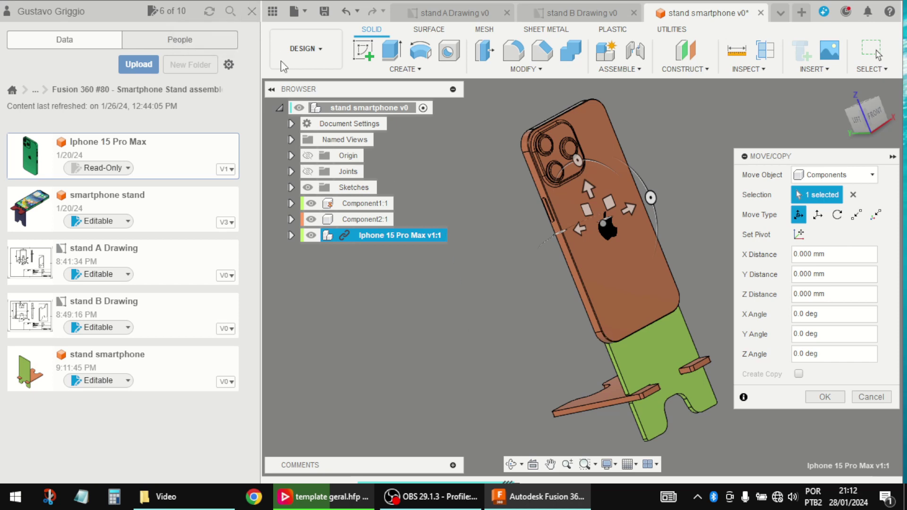
click(248, 12)
shift+middle_drag(544, 222, 415, 224)
drag(415, 224, 496, 253)
text(180)
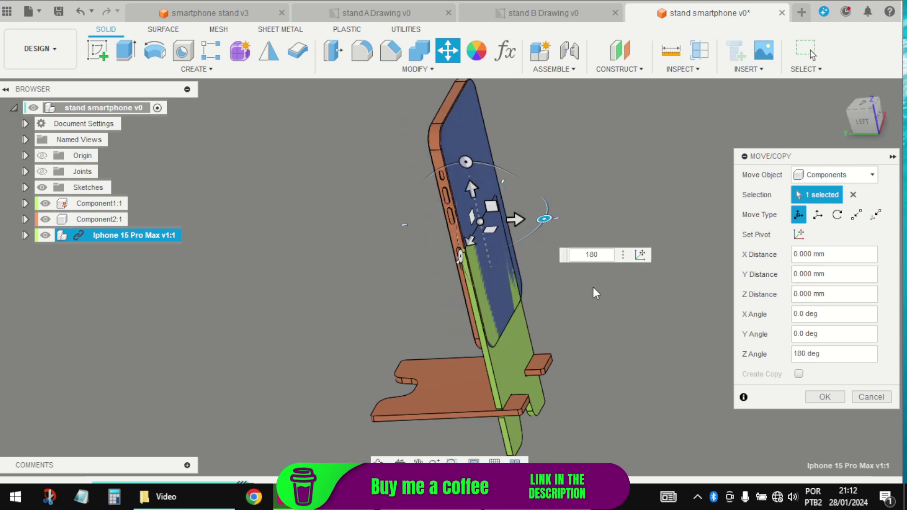
Move the phone about 8.7 mm in Y and about -38.5 mm in Z to rest on the stand, and apply the placement.
click(863, 123)
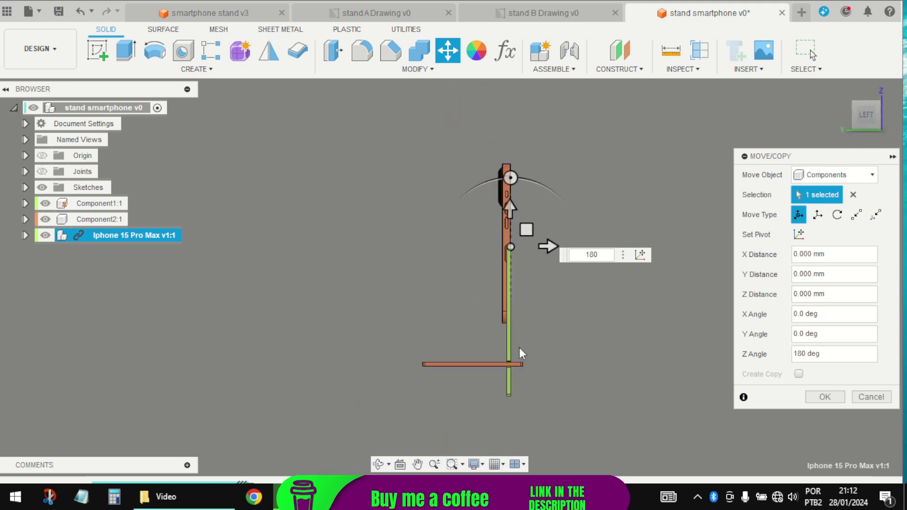
mouse_move(544, 192)
mouse_down()
mouse_move(571, 194)
mouse_move(555, 195)
mouse_up()
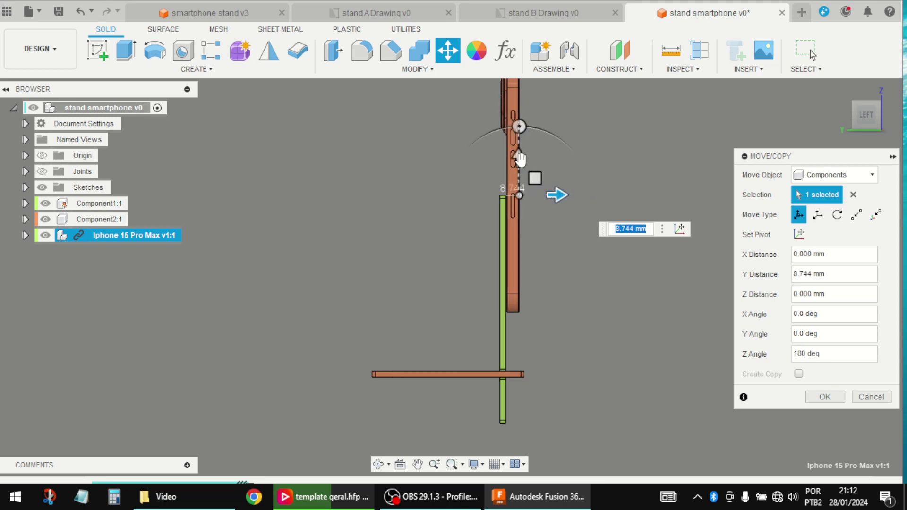
mouse_move(521, 220)
mouse_down()
mouse_move(520, 243)
mouse_move(529, 219)
mouse_up()
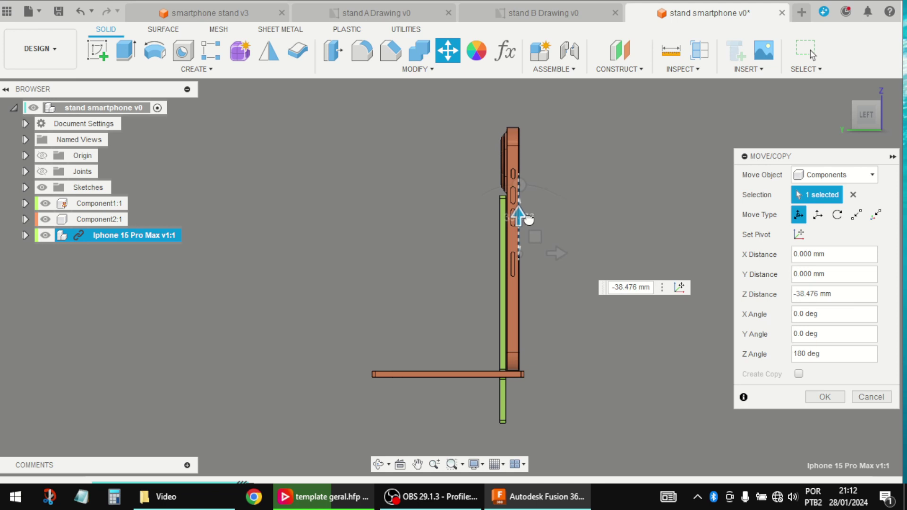
scroll(511, 365, up, 5)
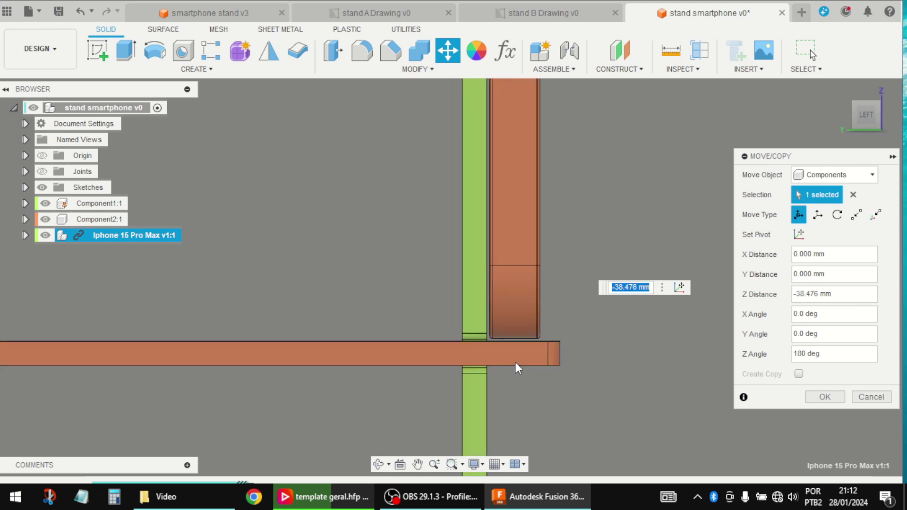
scroll(577, 355, down, 3)
click(825, 397)
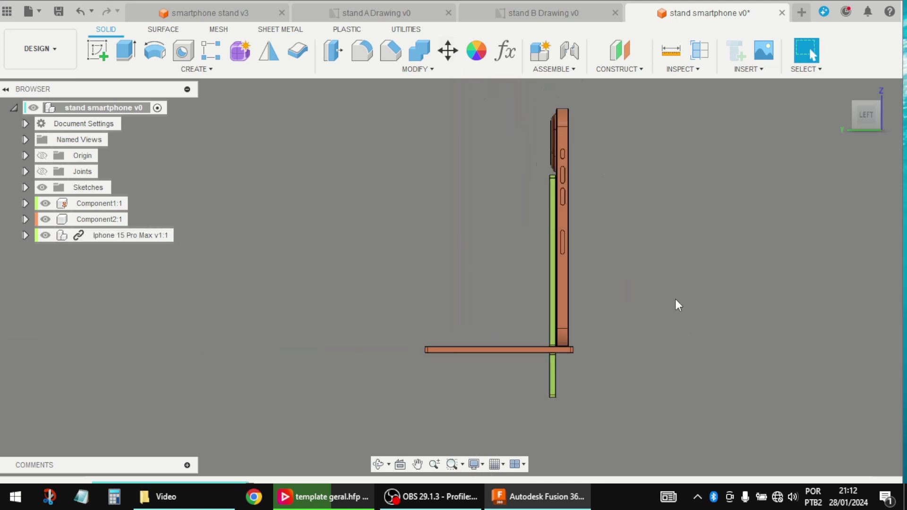
Move the Iphone 15 Pro Max component about 4.9 mm in X to centre it on the stand, and apply the move.
shift+middle_drag(676, 299, 584, 317)
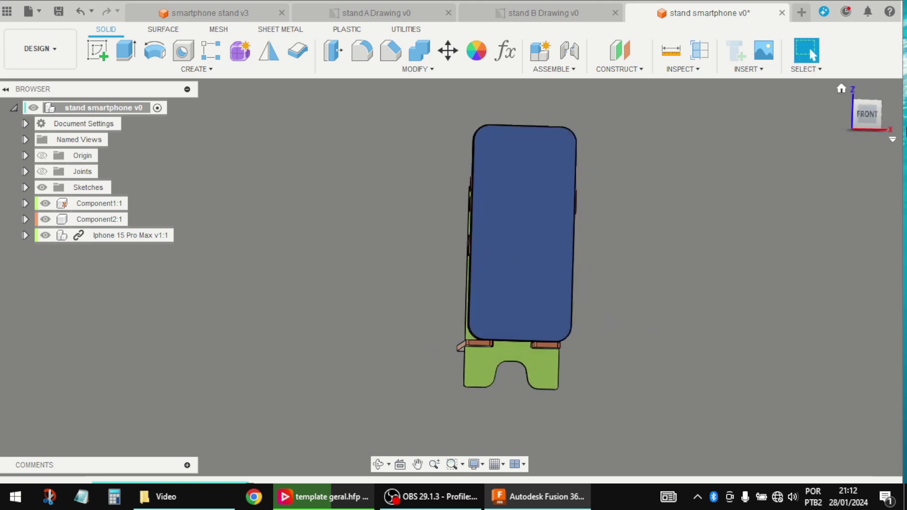
click(867, 117)
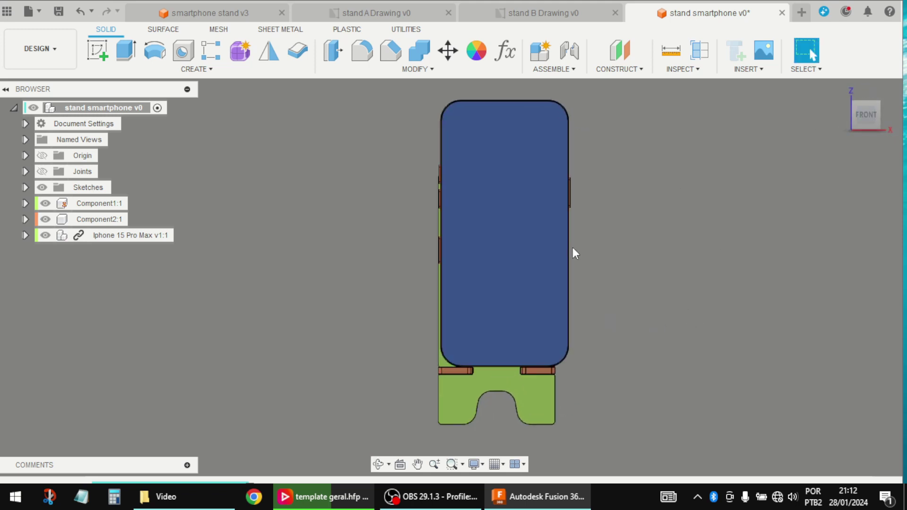
key(m)
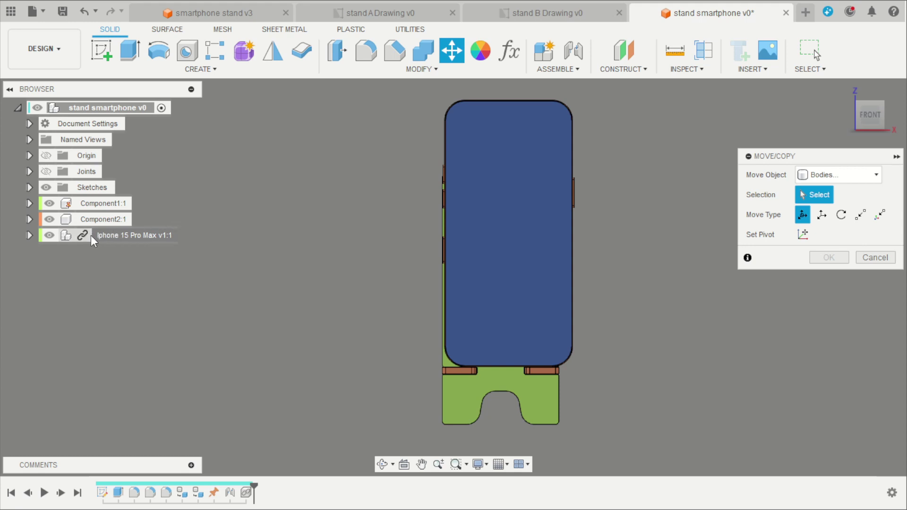
click(859, 175)
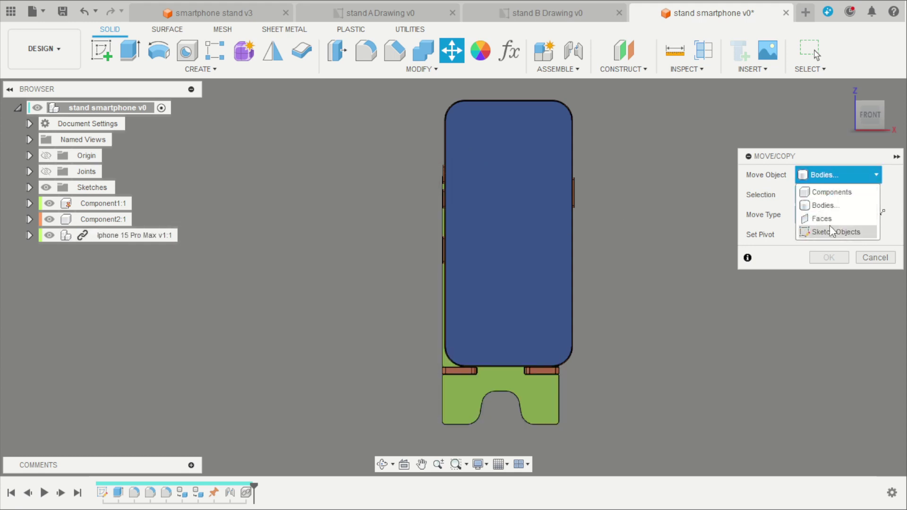
click(833, 192)
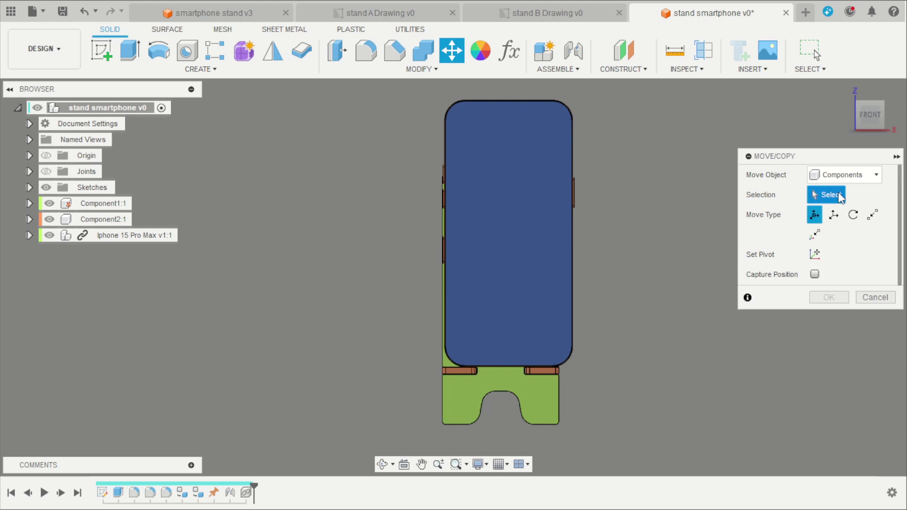
click(120, 237)
scroll(467, 241, up, 2)
drag(471, 235, 459, 236)
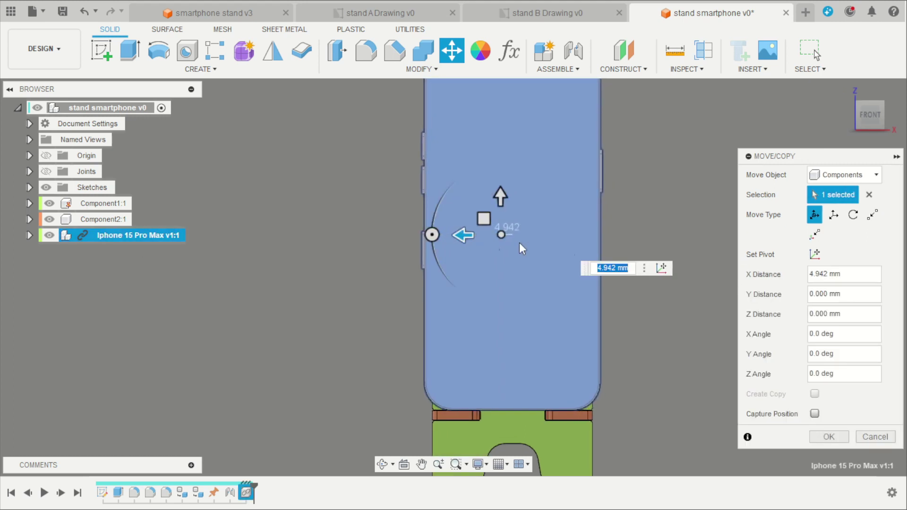
click(813, 435)
scroll(668, 289, down, 3)
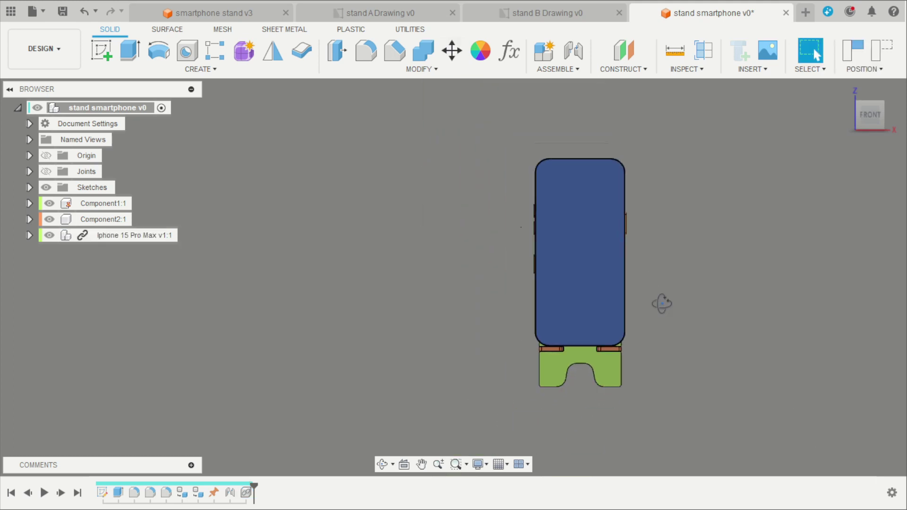
Save the upright plate Component1 as an STL (ASCII) mesh in millimetres with medium refinement, and browse for a save folder on the computer.
shift+middle_drag(660, 304, 810, 304)
scroll(723, 307, up, 3)
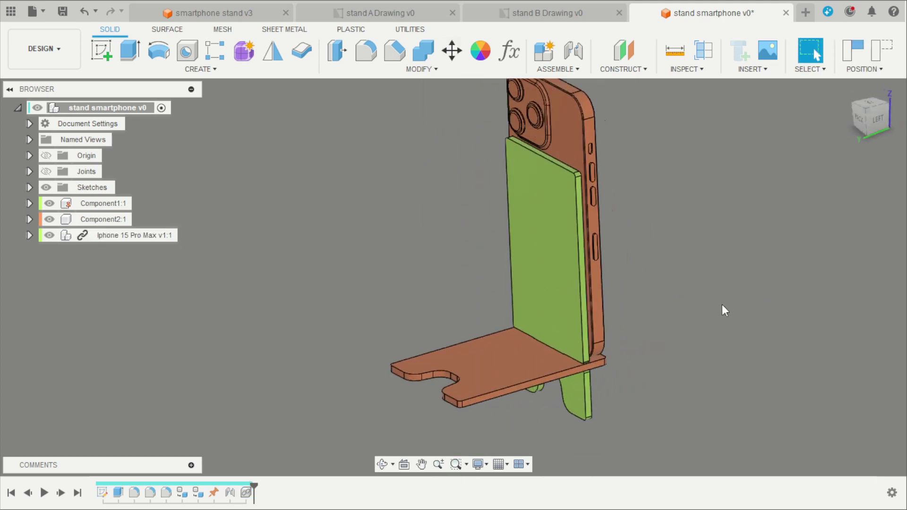
shift+middle_drag(729, 279, 642, 318)
scroll(661, 336, down, 5)
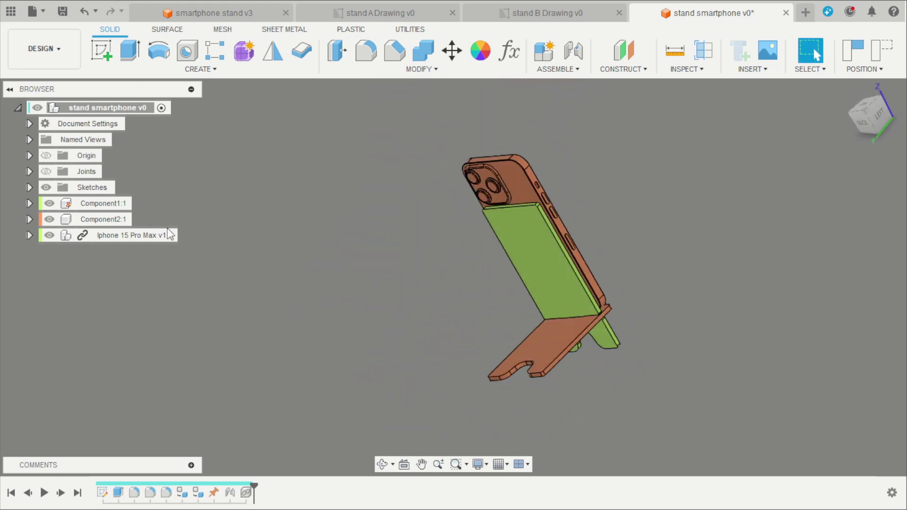
right_click(106, 205)
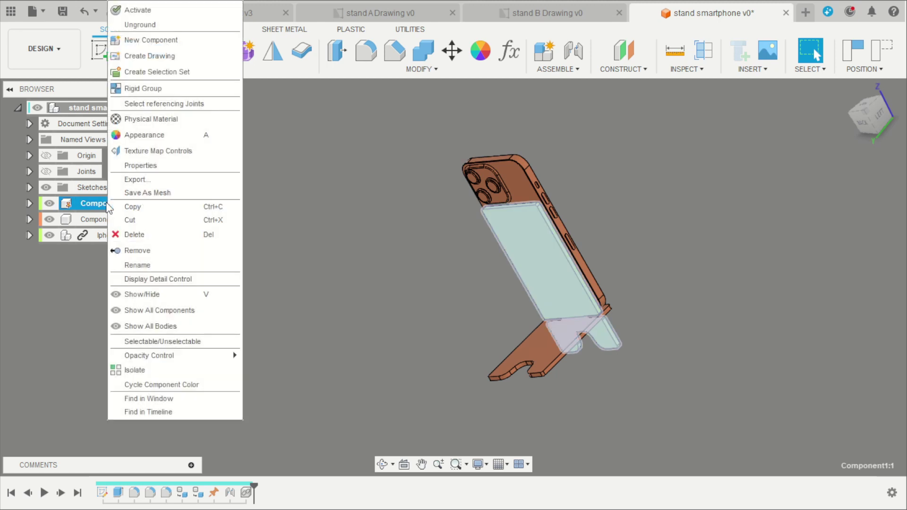
click(139, 195)
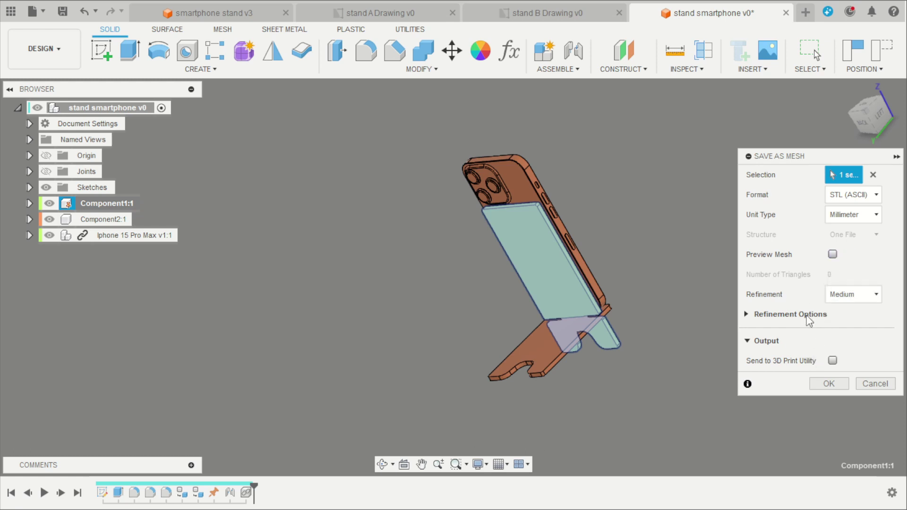
click(830, 384)
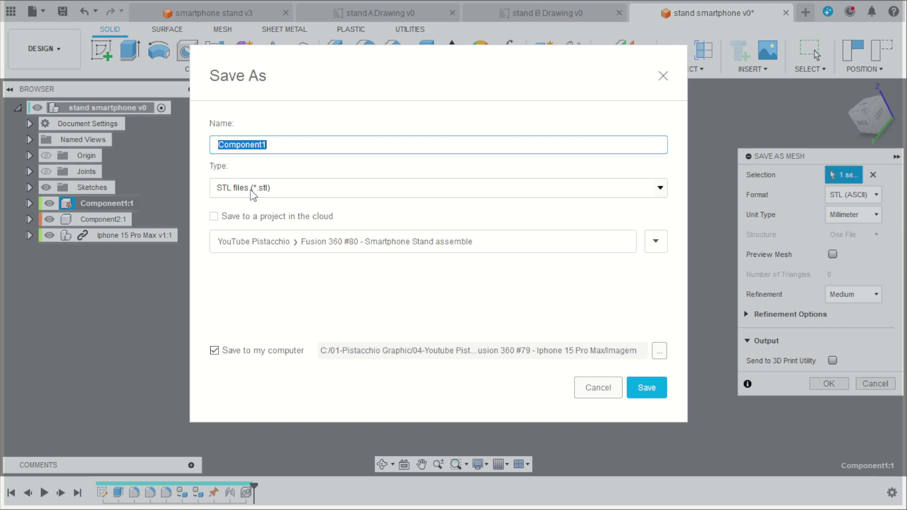
click(660, 358)
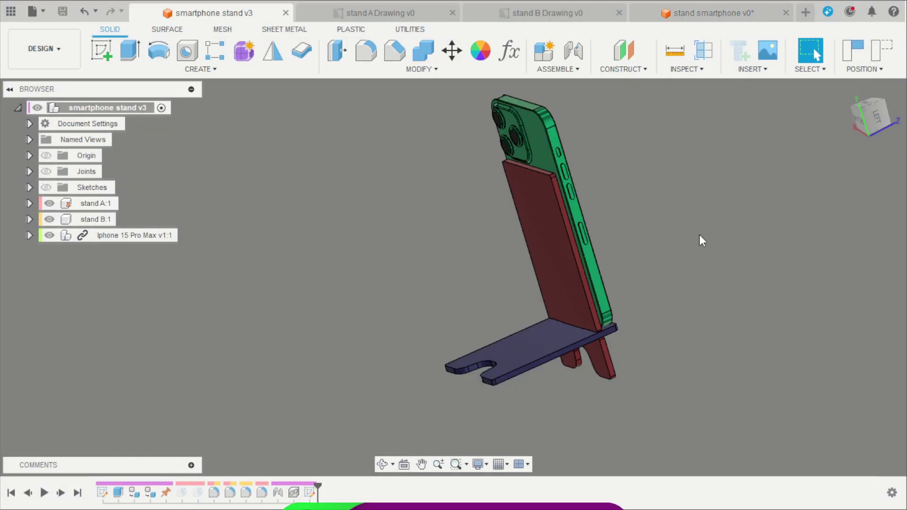
shift+middle_drag(698, 234, 608, 257)
scroll(663, 215, up, 1)
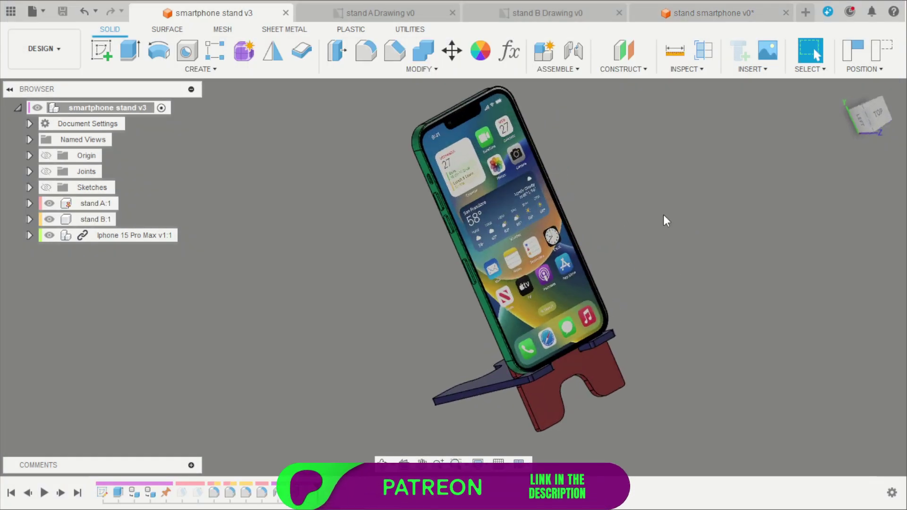